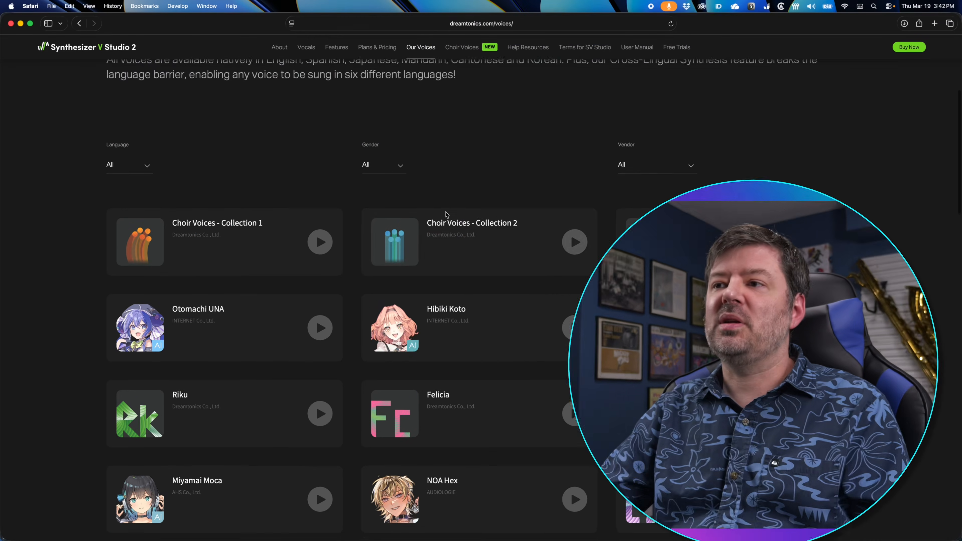
Step: Browse the catalogue of singing voices and listen to the Felicia demo song
{"action": "scroll", "coordinate": [447, 215], "scroll_direction": "down", "scroll_amount": 5}
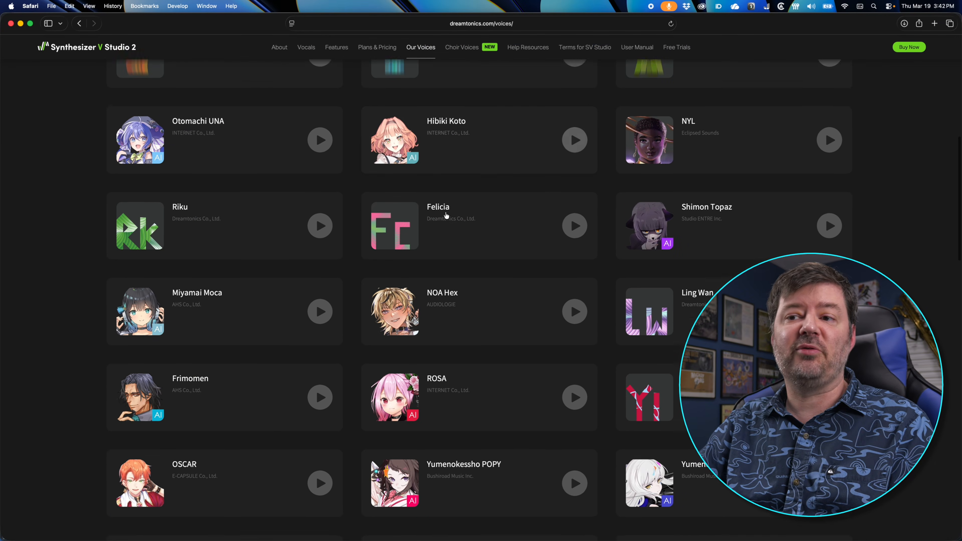
{"action": "scroll", "coordinate": [446, 216], "scroll_direction": "down", "scroll_amount": 8}
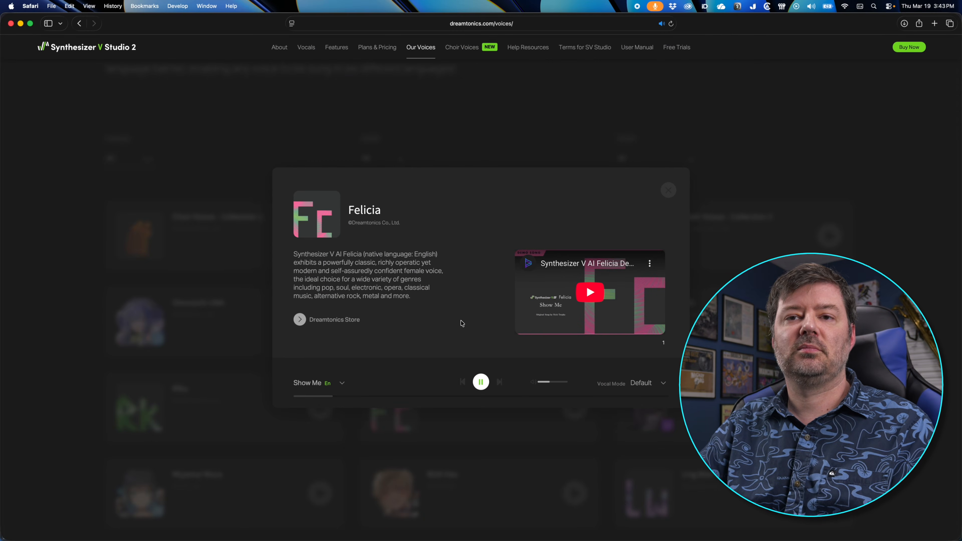
{"action": "left_click", "coordinate": [505, 139]}
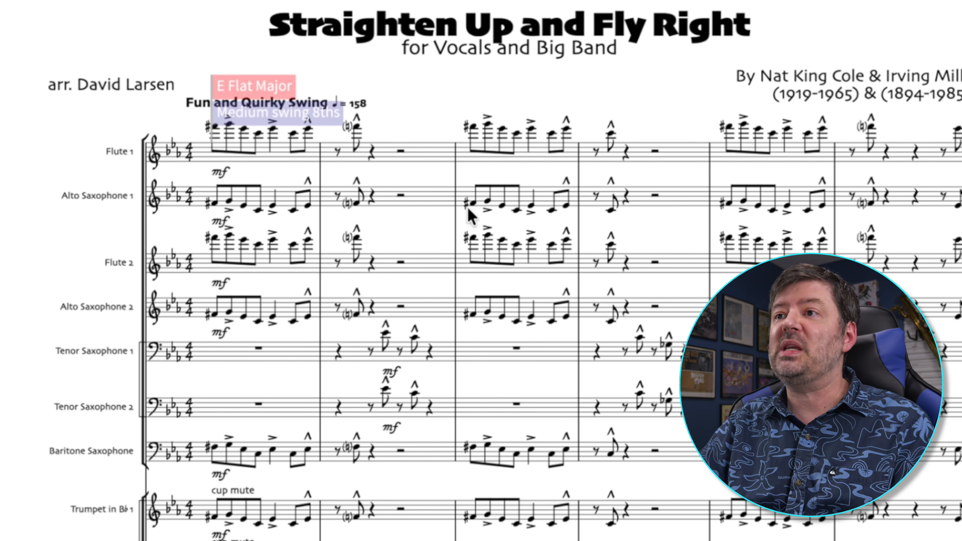
Step: Switch to Dorico and export the flow "Why Don't You Do Right Long" as uncompressed MusicXML, overwriting the existing file
{"action": "scroll", "coordinate": [632, 349], "scroll_direction": "right", "scroll_amount": 15}
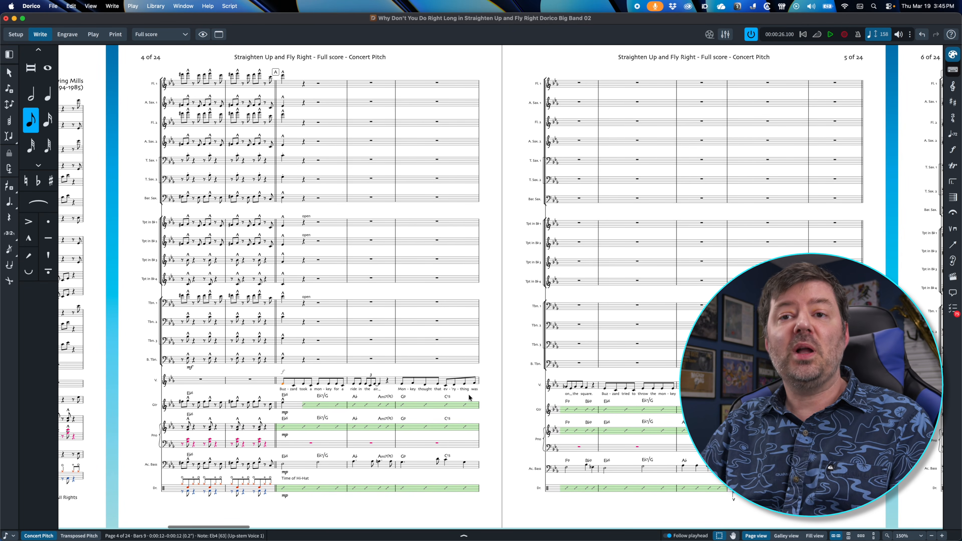
{"action": "scroll", "coordinate": [469, 397], "scroll_direction": "left", "scroll_amount": 10}
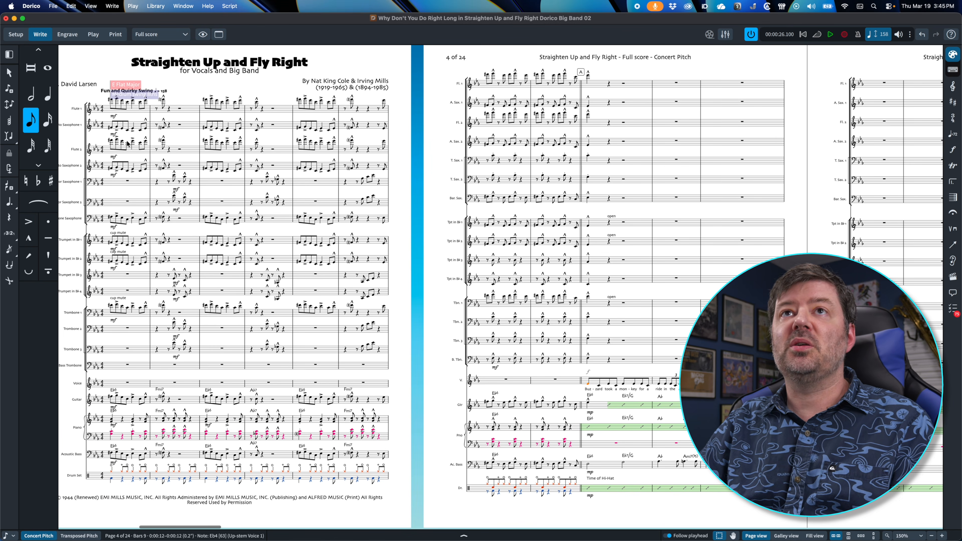
{"action": "left_click", "coordinate": [54, 6]}
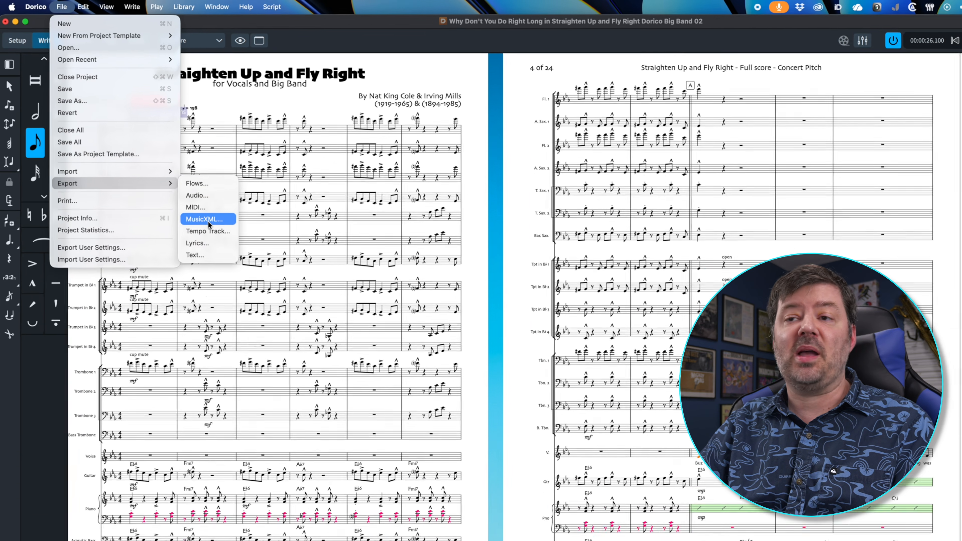
{"action": "left_click", "coordinate": [287, 308]}
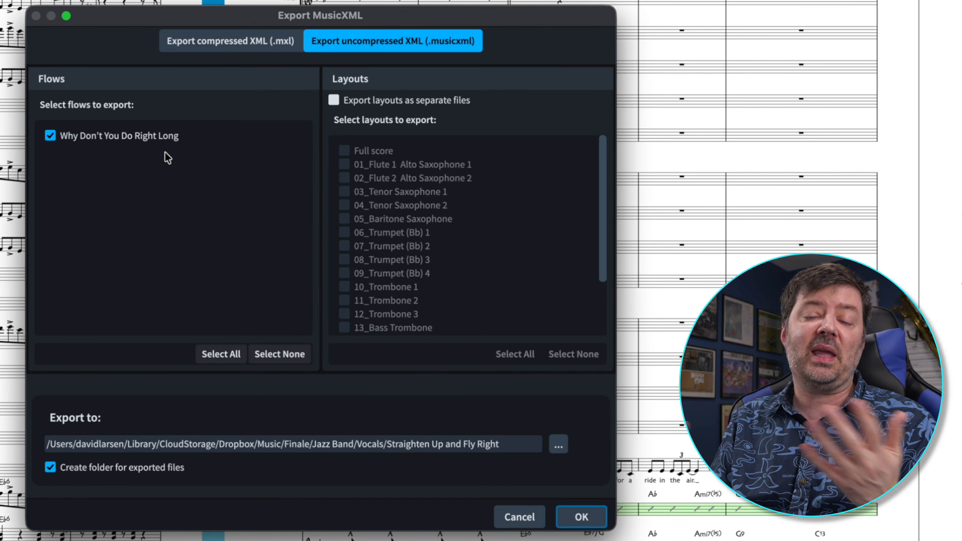
{"action": "scroll", "coordinate": [400, 264], "scroll_direction": "down", "scroll_amount": 5}
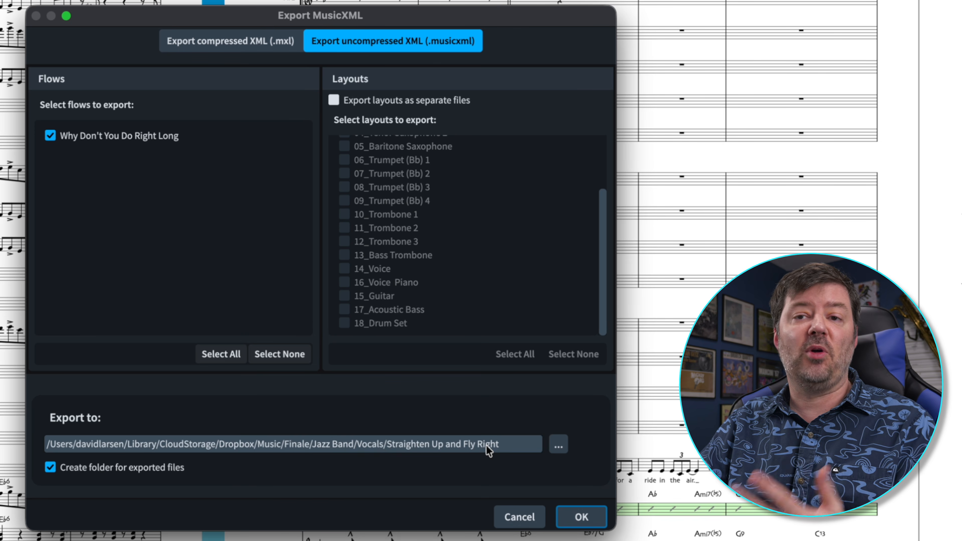
{"action": "left_click", "coordinate": [582, 516]}
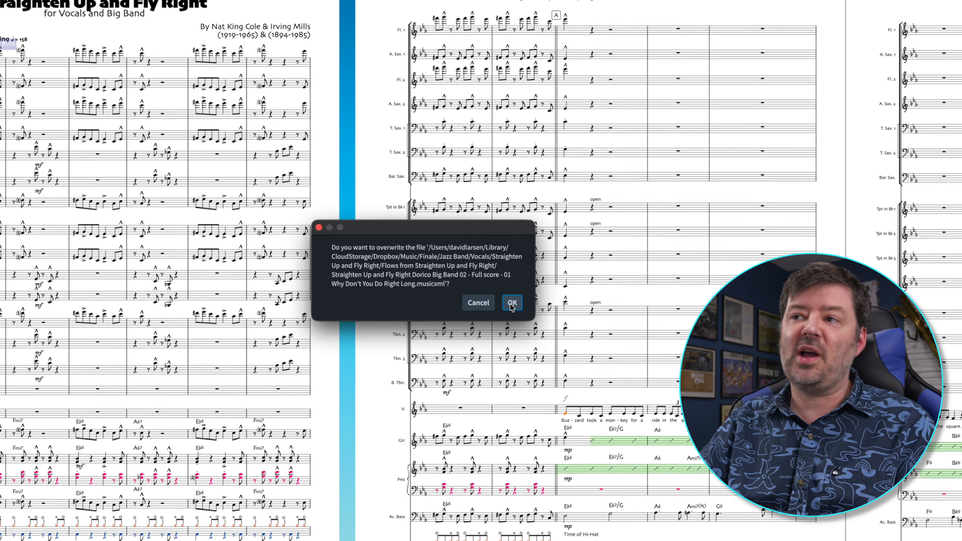
{"action": "left_click", "coordinate": [459, 313]}
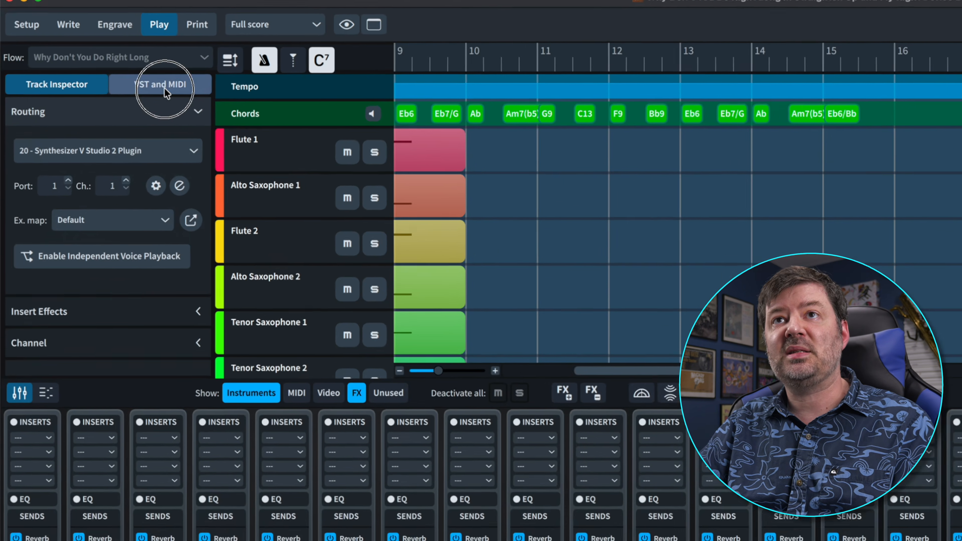
Step: Load the Dreamtonics Synthesizer V Studio 2 Plugin as the VST instrument in slot 20
{"action": "left_click", "coordinate": [101, 72]}
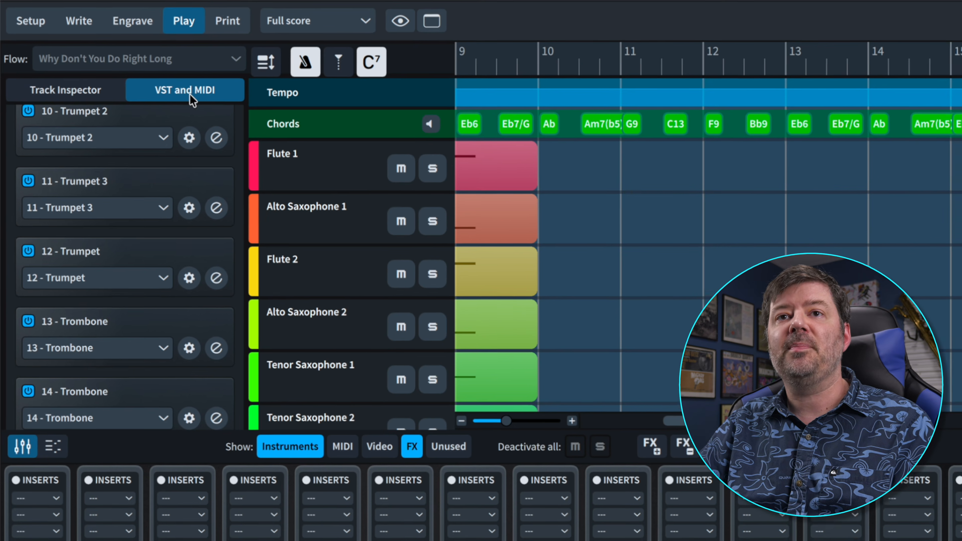
{"action": "scroll", "coordinate": [61, 199], "scroll_direction": "down", "scroll_amount": 10}
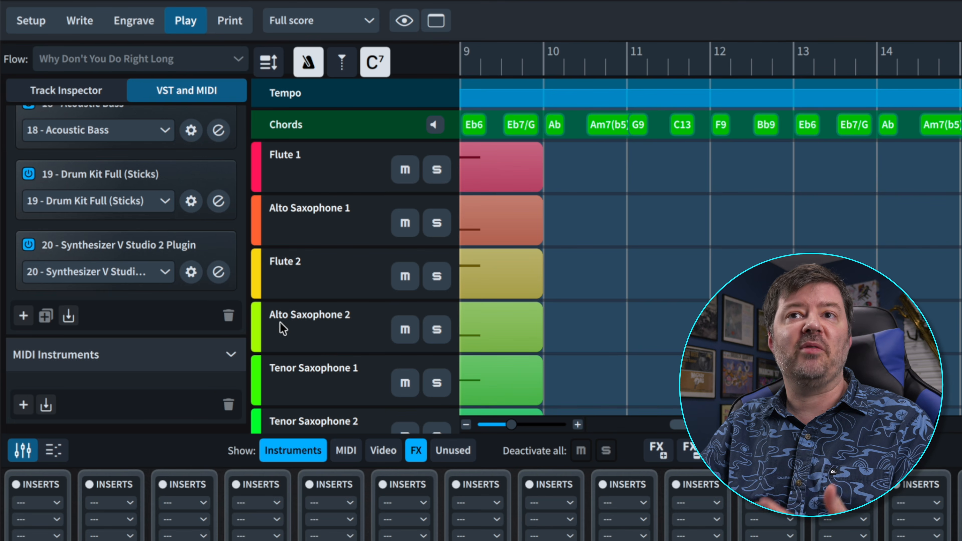
{"action": "left_click", "coordinate": [164, 273]}
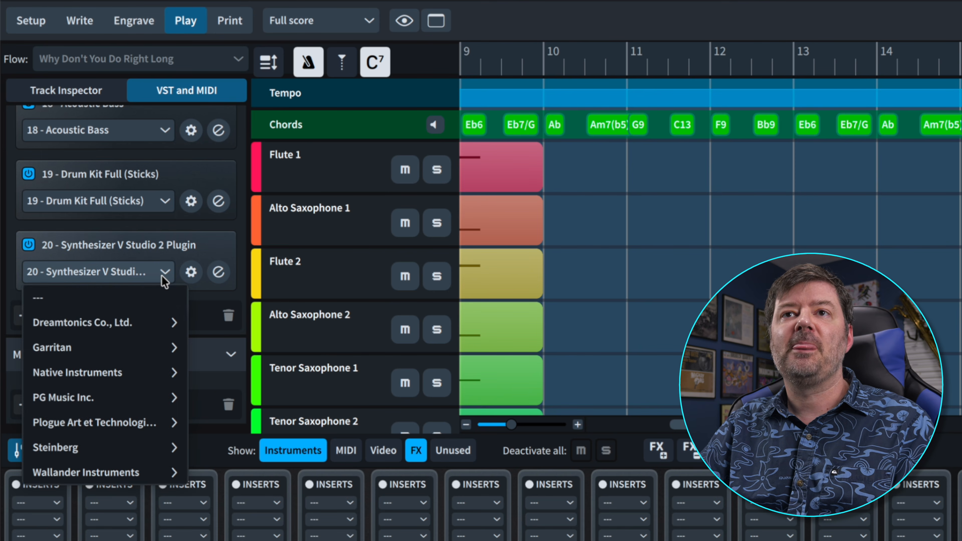
{"action": "left_click", "coordinate": [80, 322]}
{"action": "left_click", "coordinate": [70, 323]}
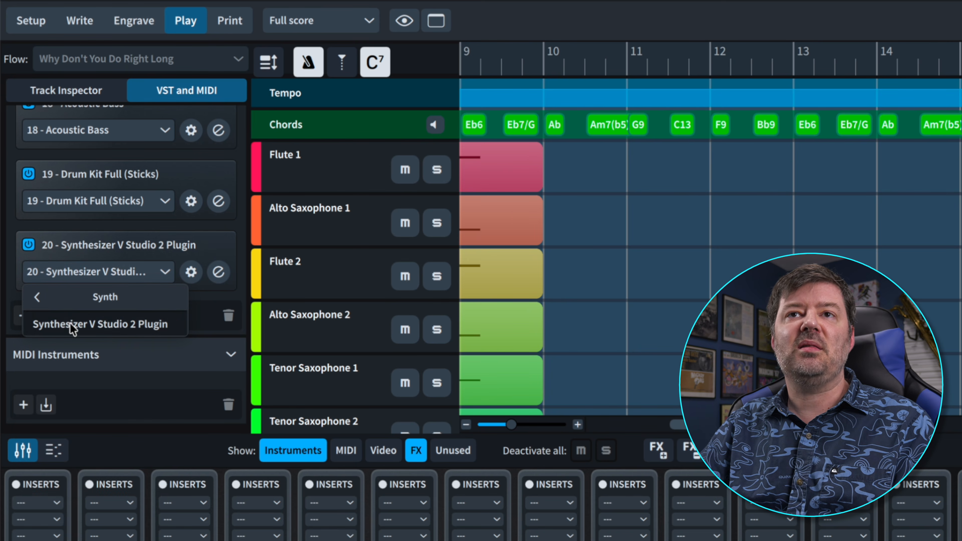
{"action": "left_click", "coordinate": [97, 324]}
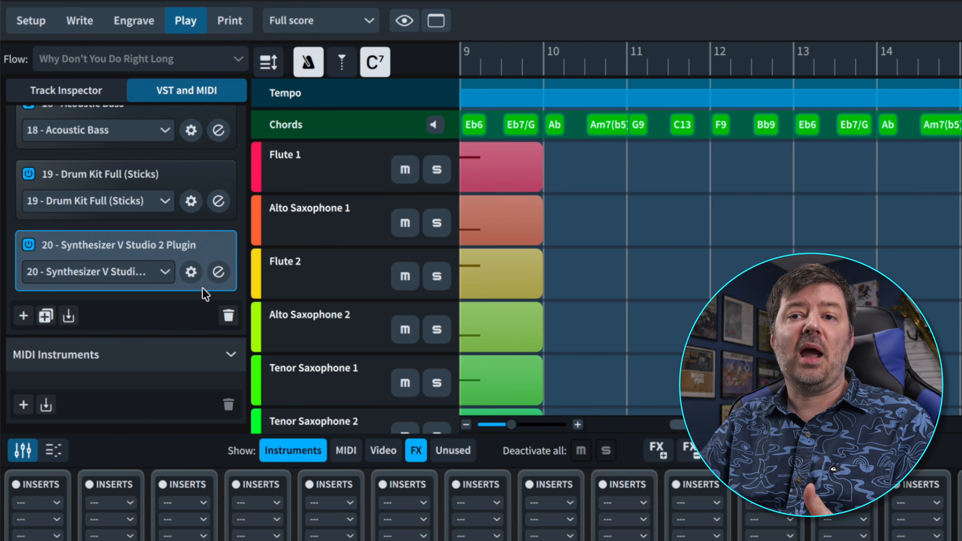
Step: Route the Voice track's playback to instrument 20 - Synthesizer V Studio 2 Plugin
{"action": "left_click", "coordinate": [97, 91]}
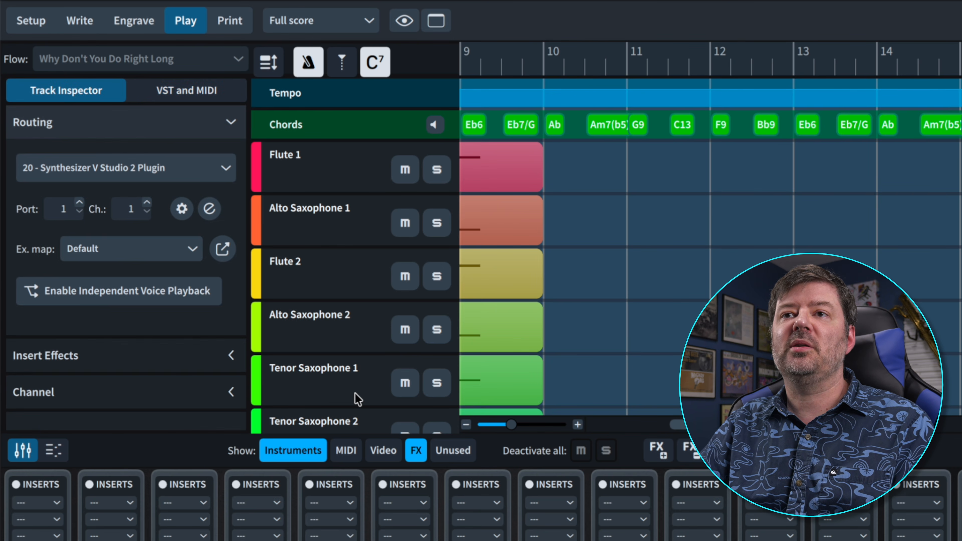
{"action": "scroll", "coordinate": [355, 394], "scroll_direction": "down", "scroll_amount": 12}
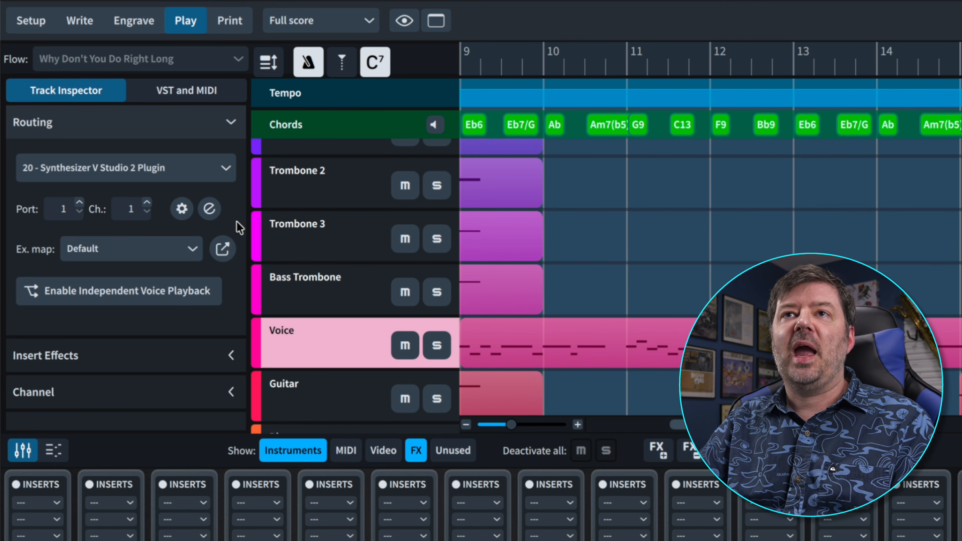
{"action": "left_click", "coordinate": [221, 170]}
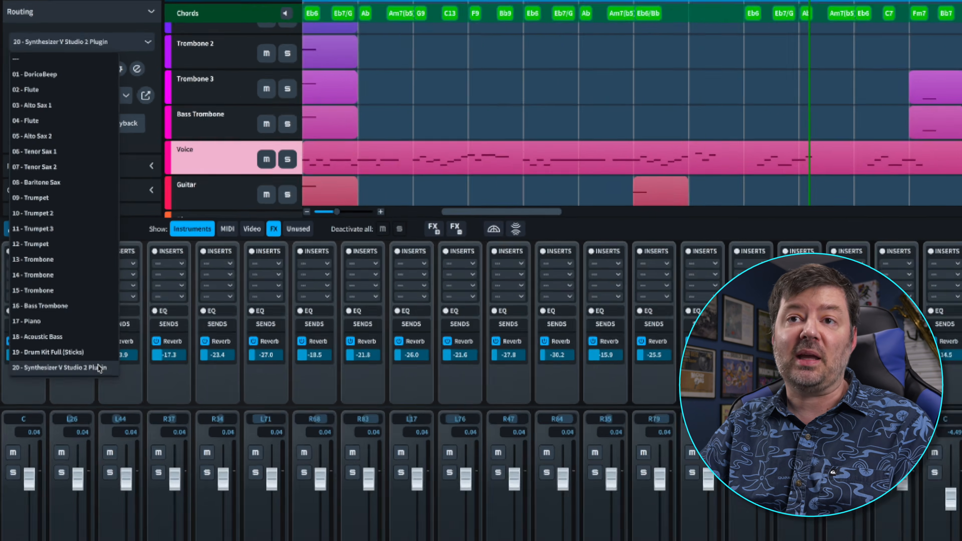
{"action": "left_click", "coordinate": [150, 514]}
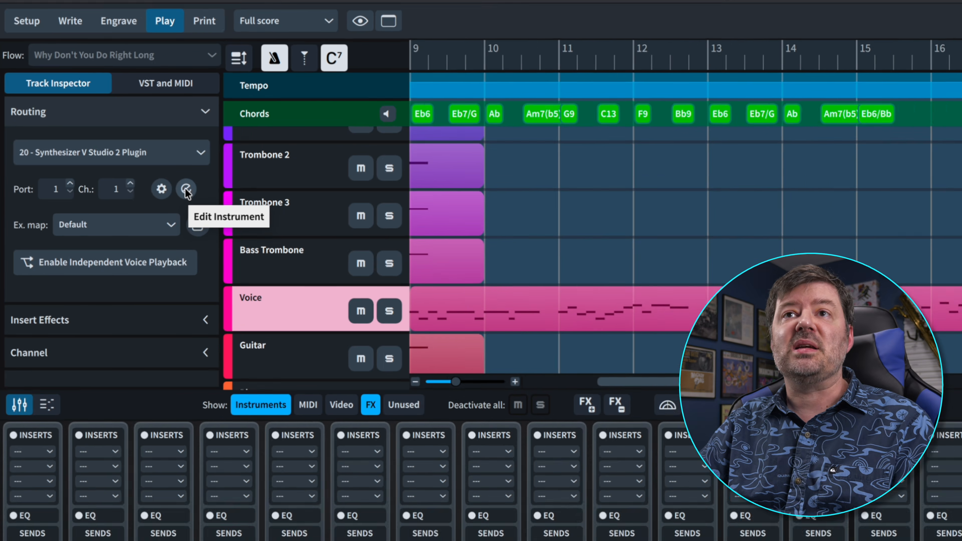
Step: Open the Voice track's Synthesizer V instrument and choose the exported full-score .musicxml file for project import
{"action": "left_click", "coordinate": [208, 205]}
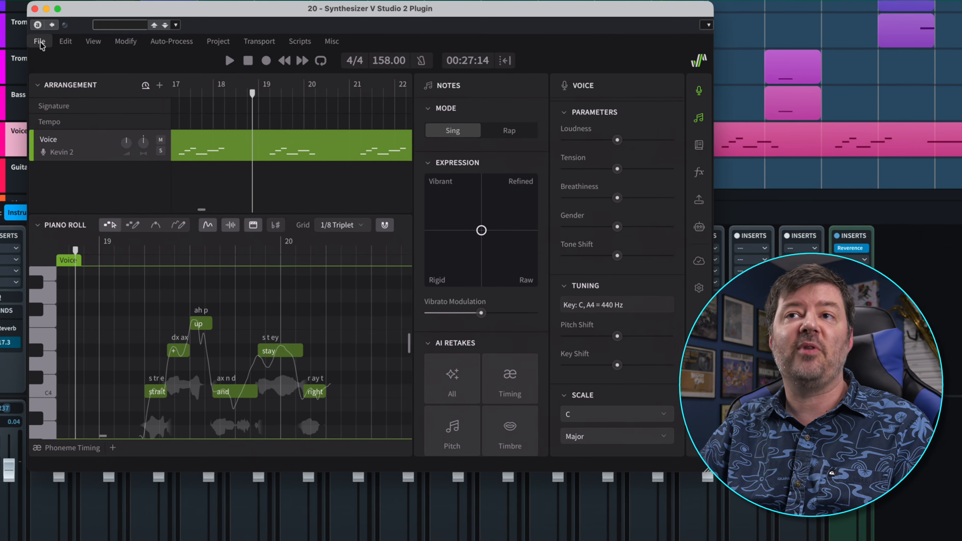
{"action": "left_click", "coordinate": [156, 123]}
{"action": "mouse_move", "coordinate": [94, 158]}
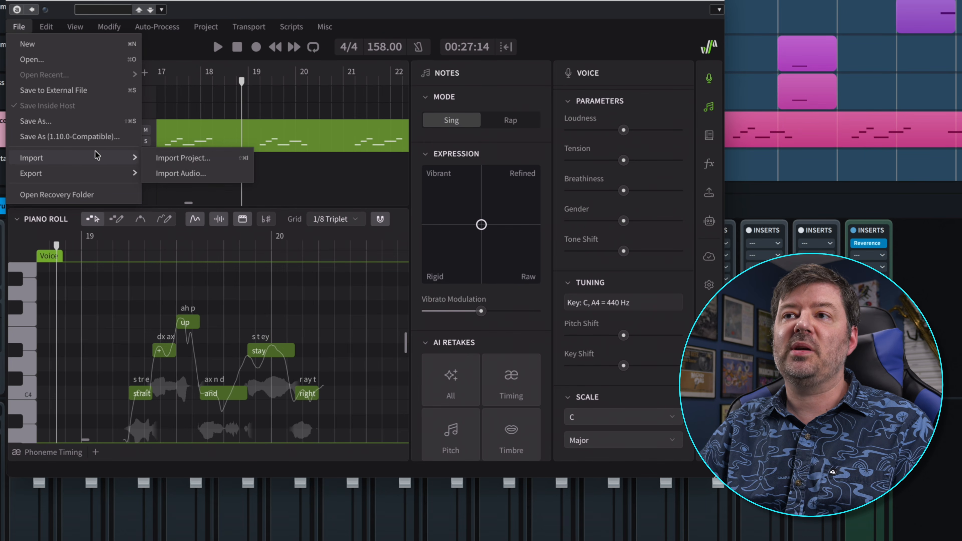
{"action": "left_click", "coordinate": [190, 158]}
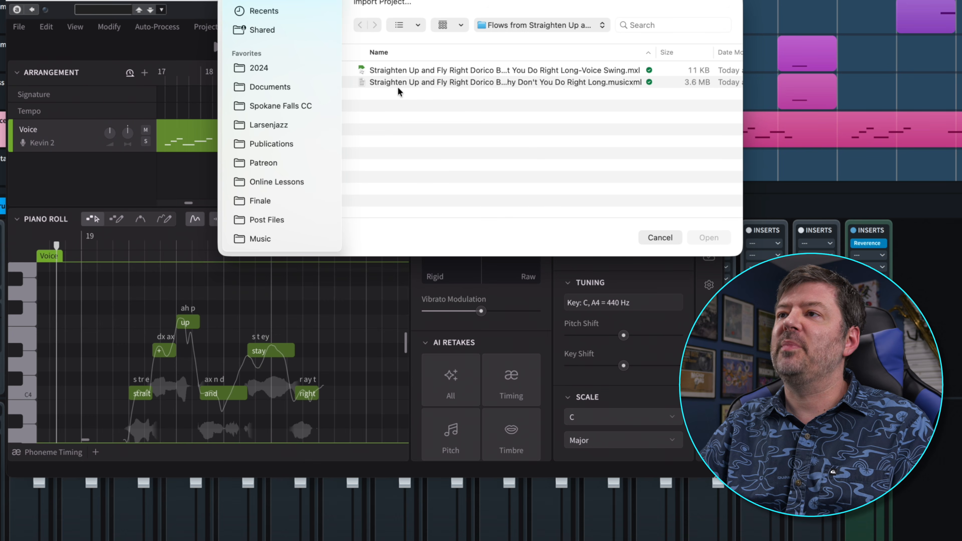
{"action": "left_click", "coordinate": [510, 83]}
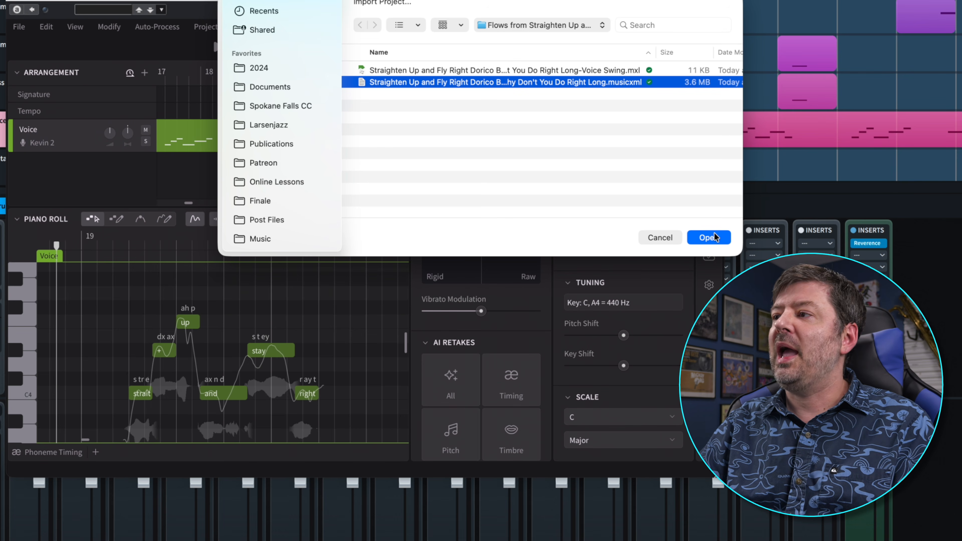
{"action": "left_click", "coordinate": [707, 238]}
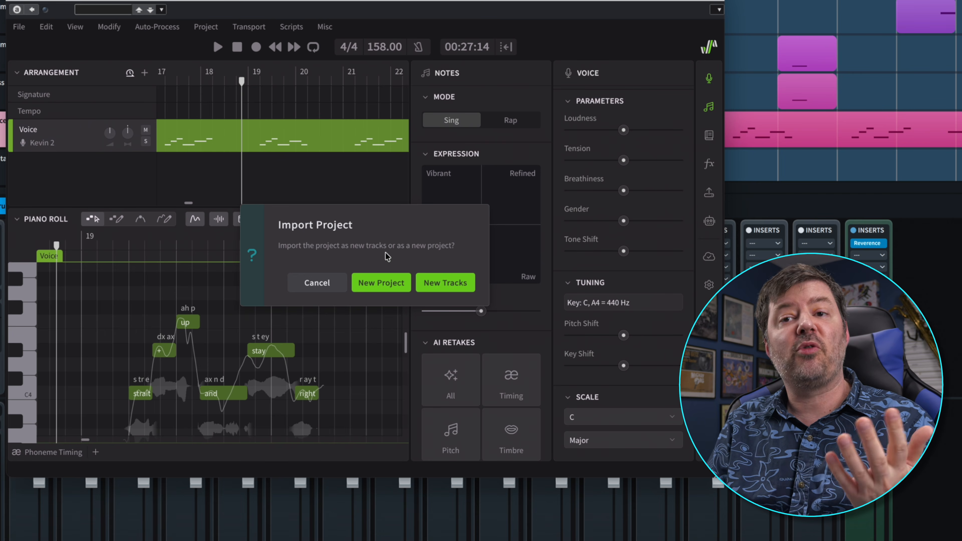
Step: Bring the file in as a new project, discarding the existing plugin data, and deselect all tracks for import
{"action": "left_click", "coordinate": [381, 282]}
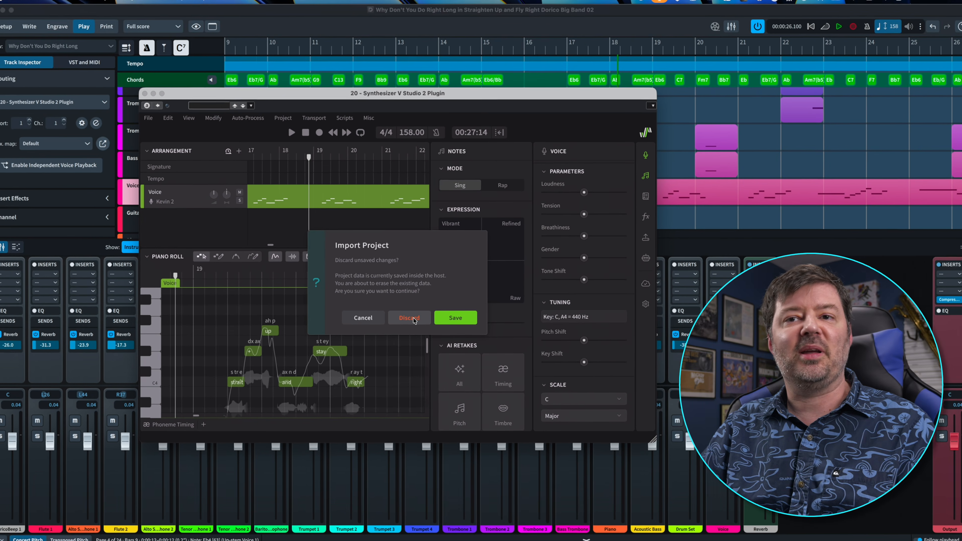
{"action": "left_click", "coordinate": [409, 319]}
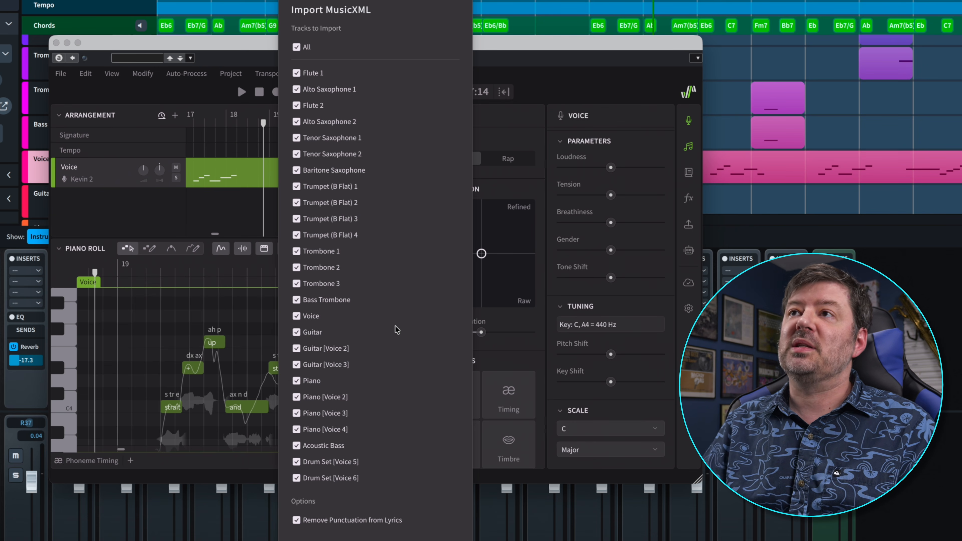
{"action": "left_click", "coordinate": [296, 48]}
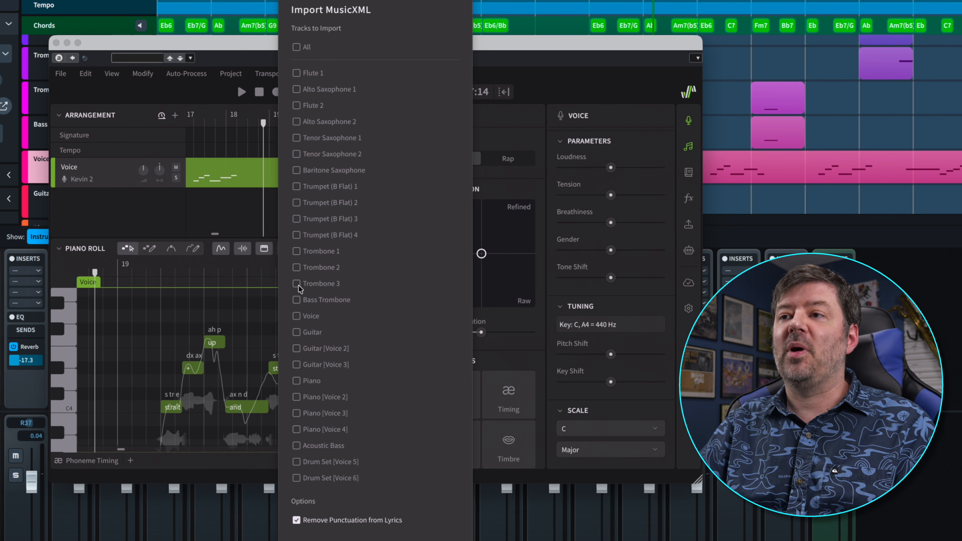
{"action": "left_click", "coordinate": [297, 268]}
{"action": "left_click", "coordinate": [297, 284]}
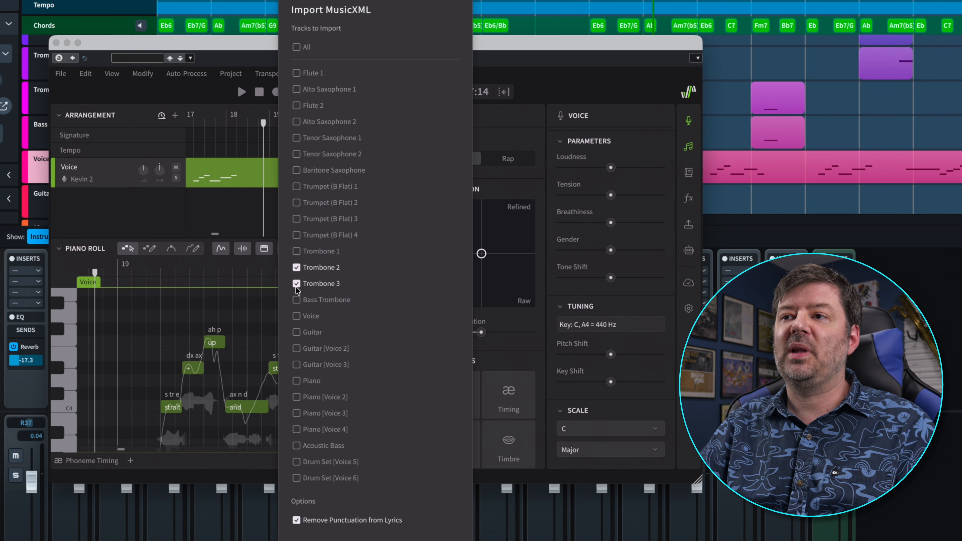
{"action": "left_click", "coordinate": [296, 300]}
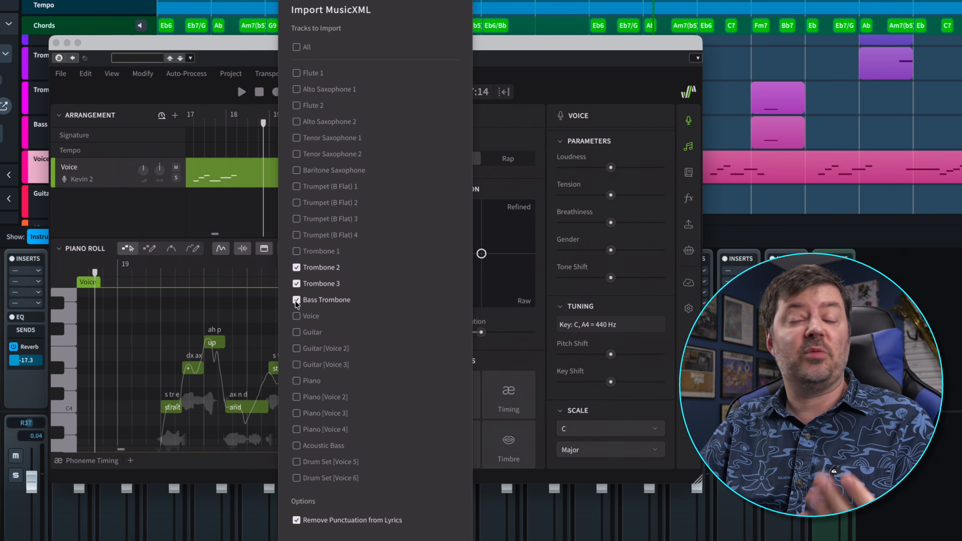
{"action": "left_click", "coordinate": [297, 301]}
{"action": "left_click", "coordinate": [296, 267]}
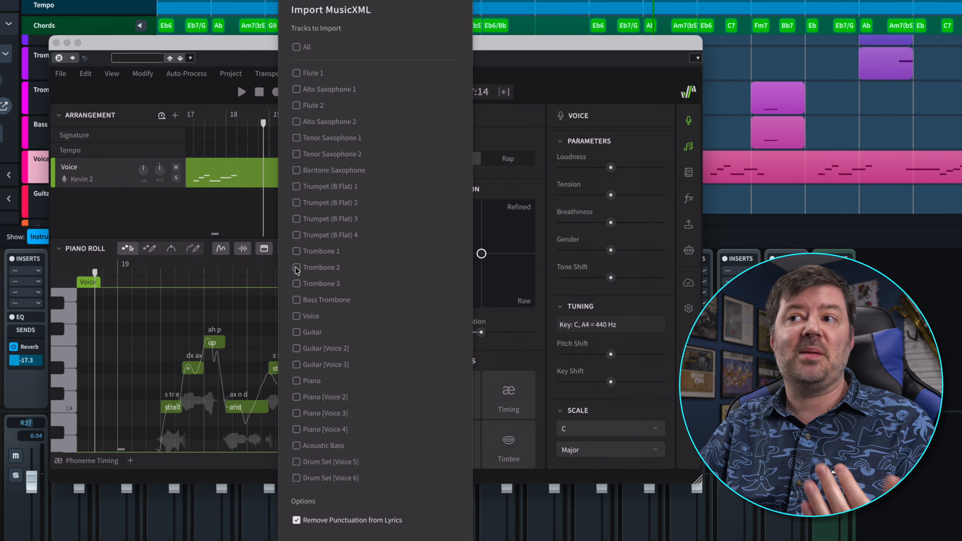
Step: Import only the Voice track with punctuation removed from the lyrics and short silences and overlapping notes cleaned up automatically
{"action": "left_click", "coordinate": [297, 317]}
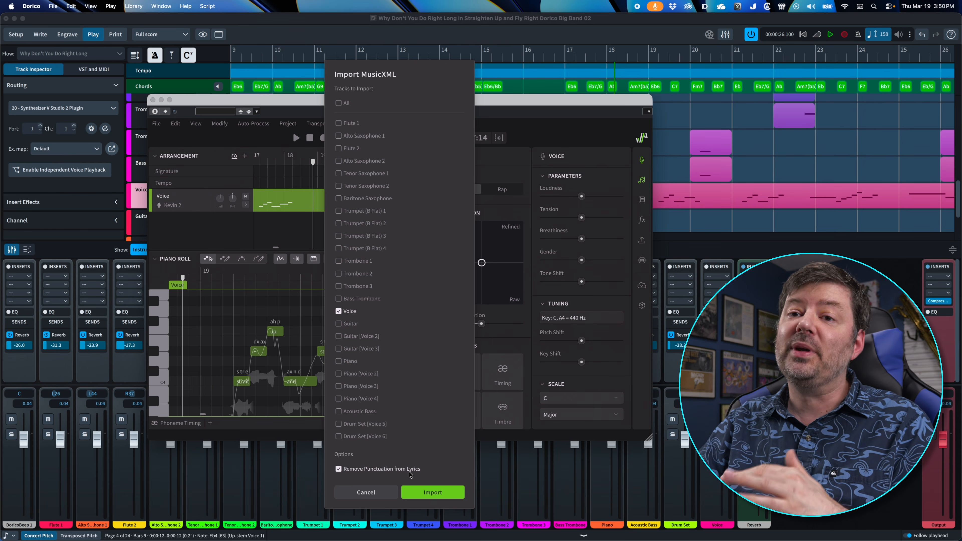
{"action": "left_click", "coordinate": [432, 492]}
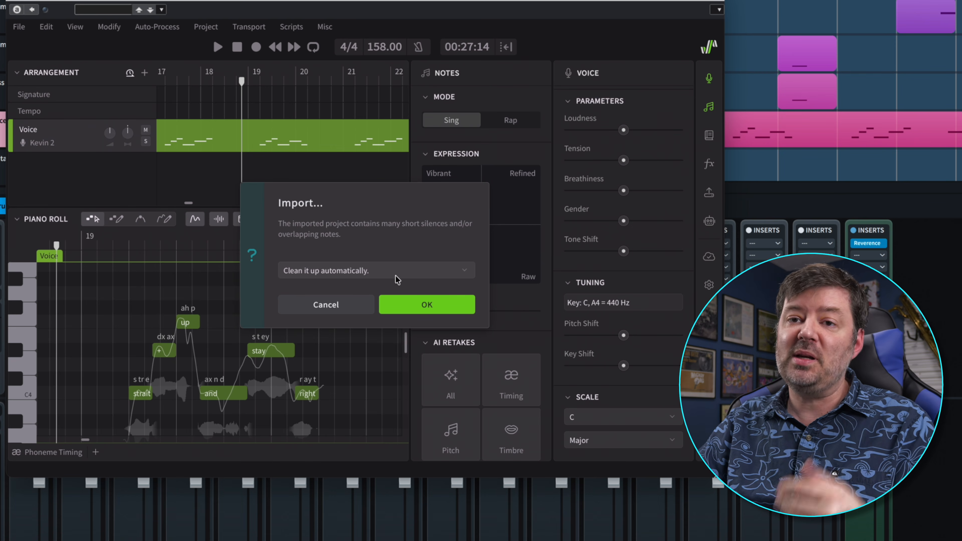
{"action": "left_click", "coordinate": [426, 303]}
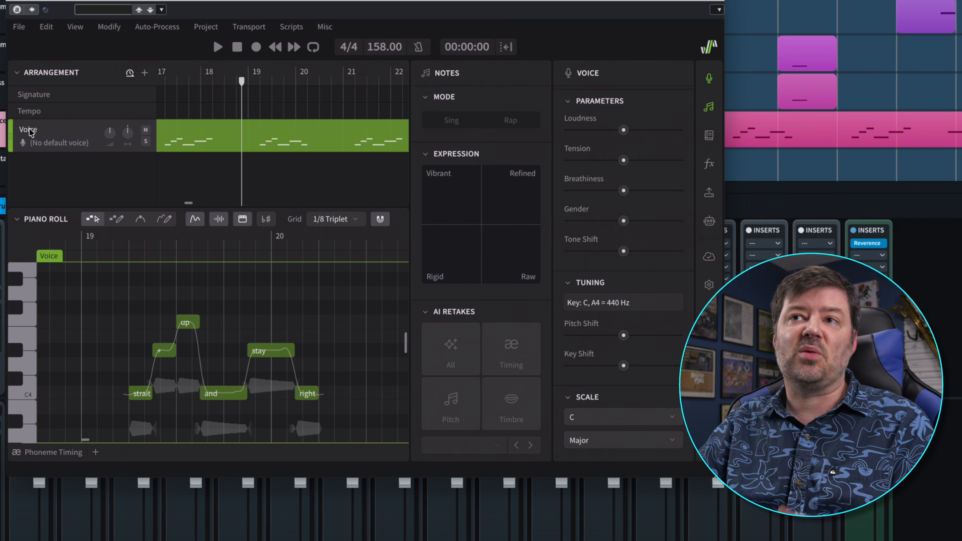
Step: Audition the Kevin 2, Liam and Natalie 2 voices and assign Natalie 2 to the Voice track
{"action": "left_click", "coordinate": [67, 144]}
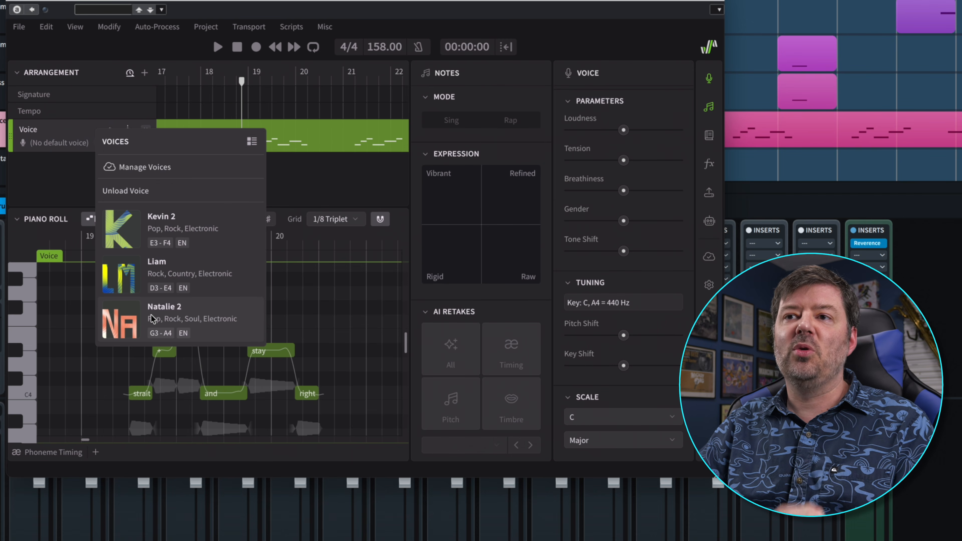
{"action": "mouse_move", "coordinate": [124, 238]}
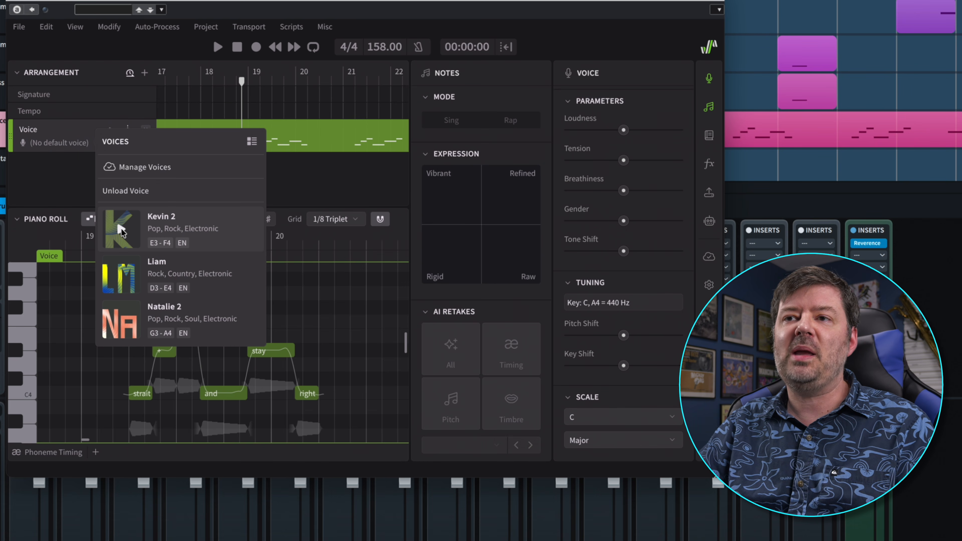
{"action": "left_click", "coordinate": [121, 229]}
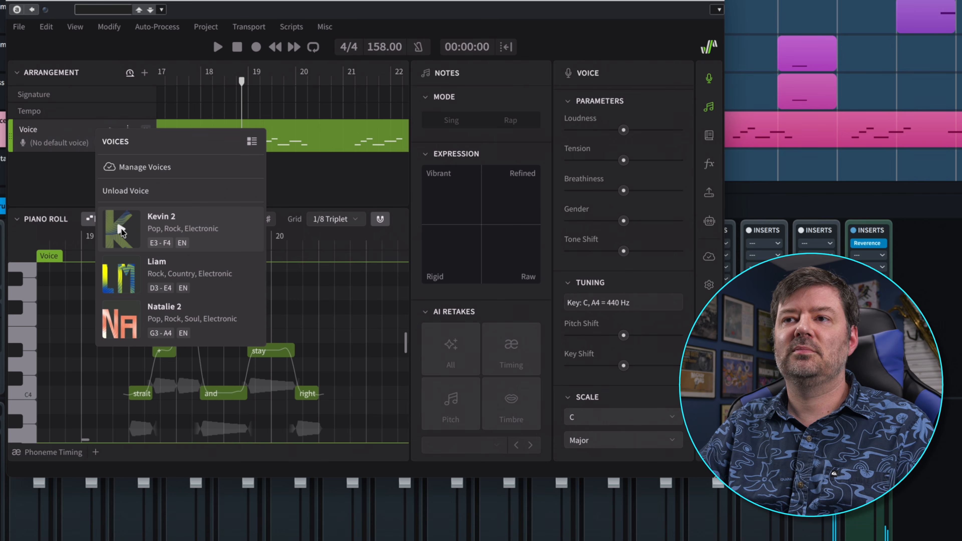
{"action": "left_click", "coordinate": [122, 274]}
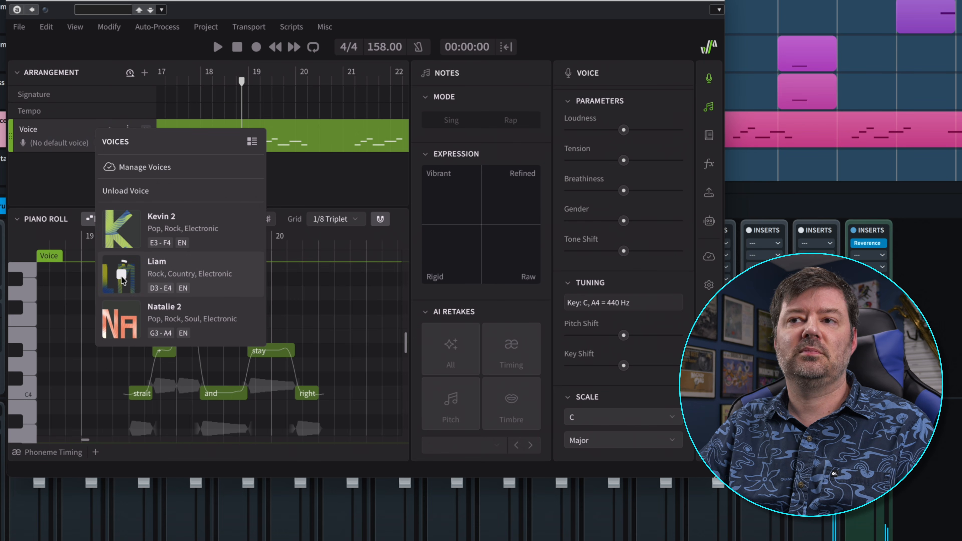
{"action": "left_click", "coordinate": [120, 320]}
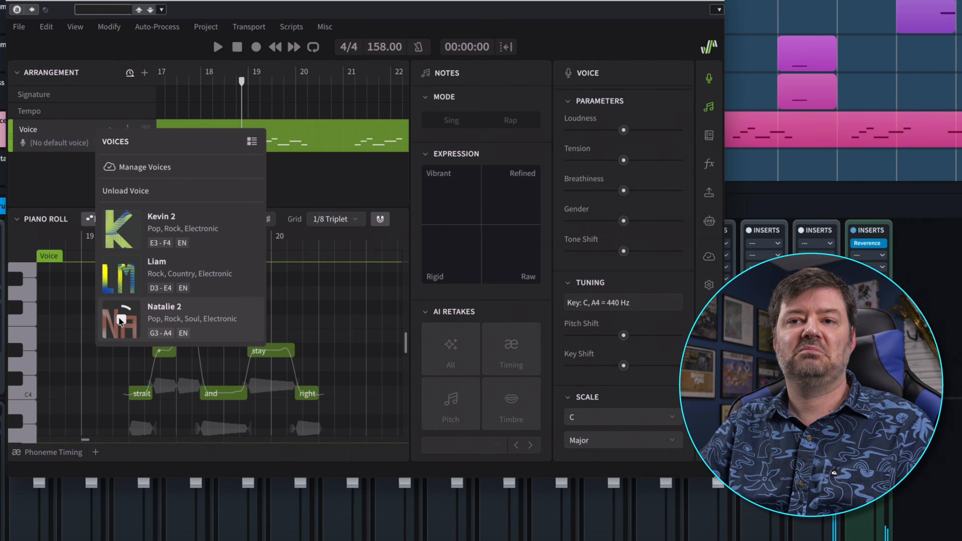
{"action": "left_click", "coordinate": [119, 319]}
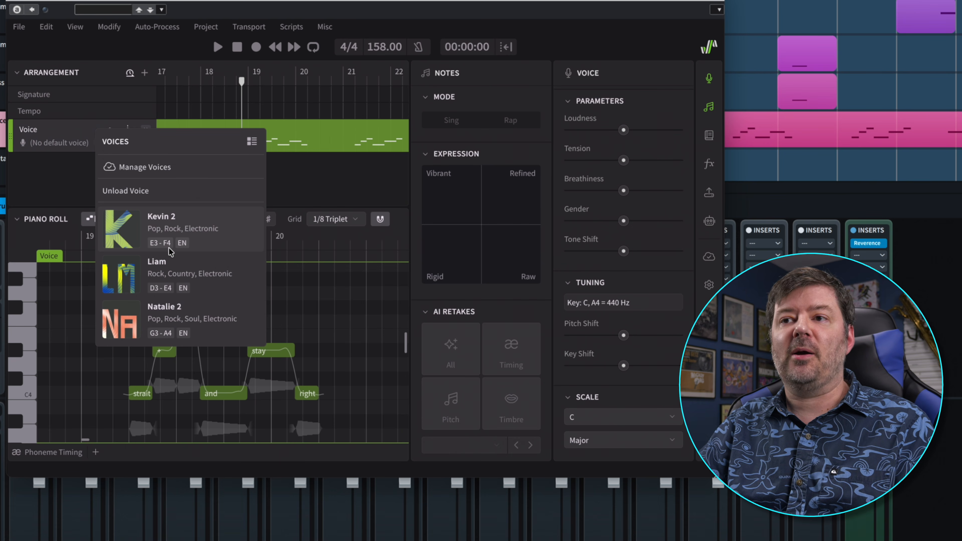
{"action": "left_click", "coordinate": [186, 319]}
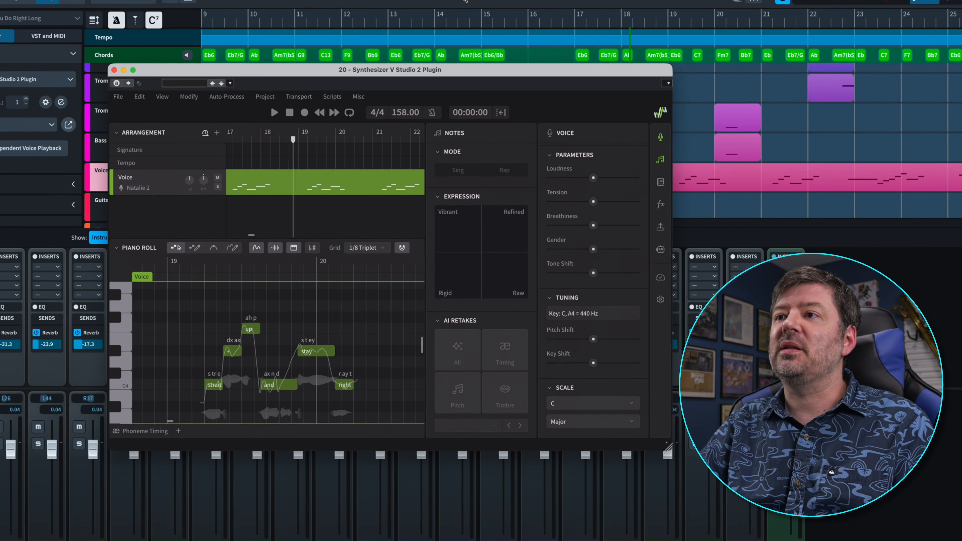
Step: Return to the Dorico project window and play the score from the beginning to hear the sung vocal
{"action": "left_click", "coordinate": [466, 32]}
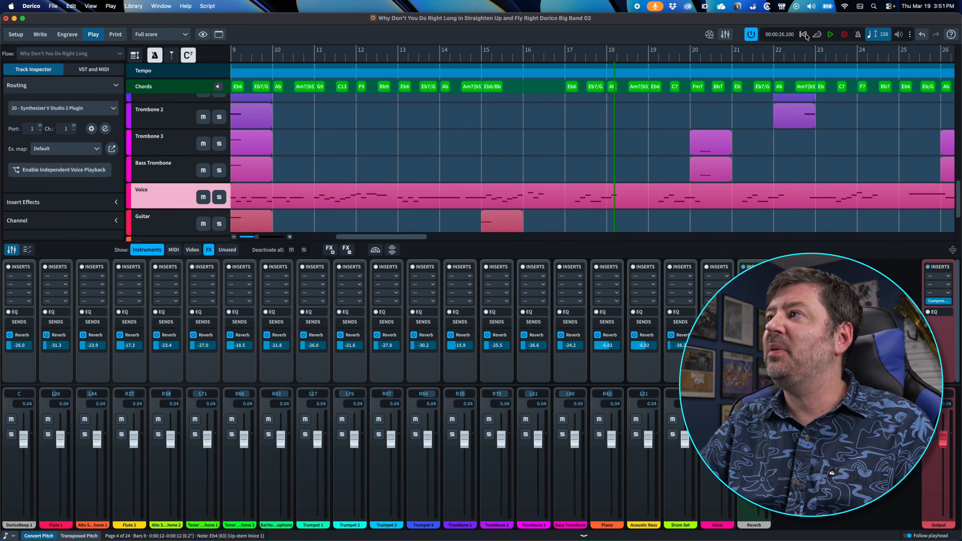
{"action": "left_click", "coordinate": [803, 34]}
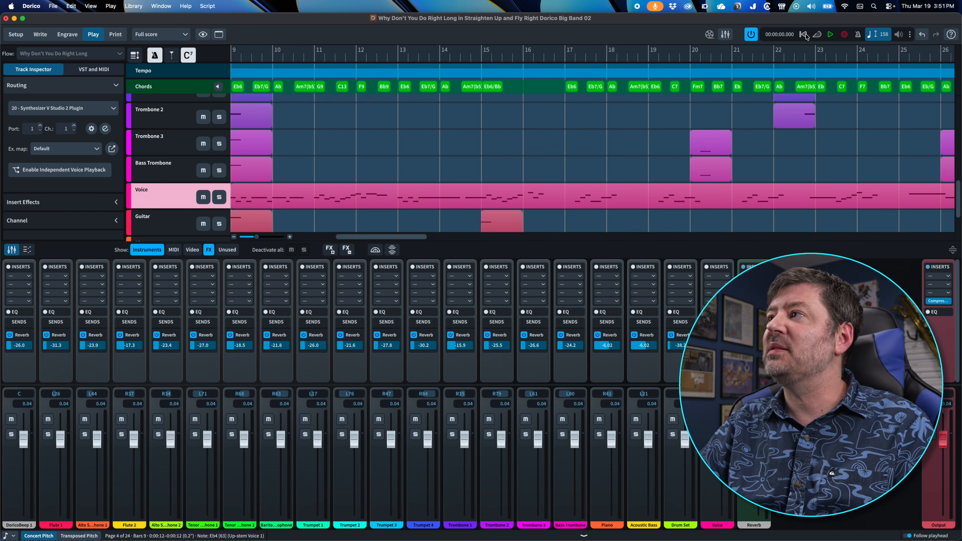
{"action": "left_click", "coordinate": [832, 34]}
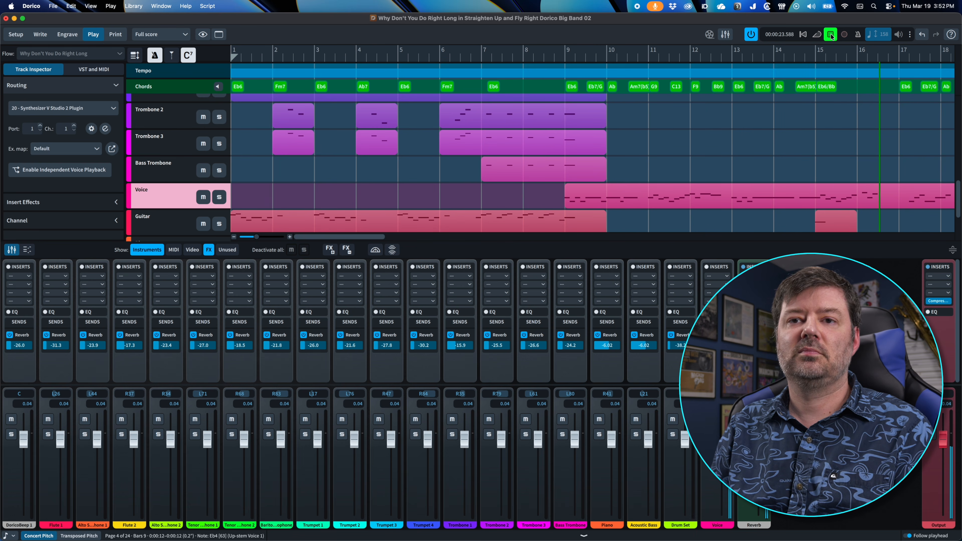
{"action": "left_click", "coordinate": [831, 35]}
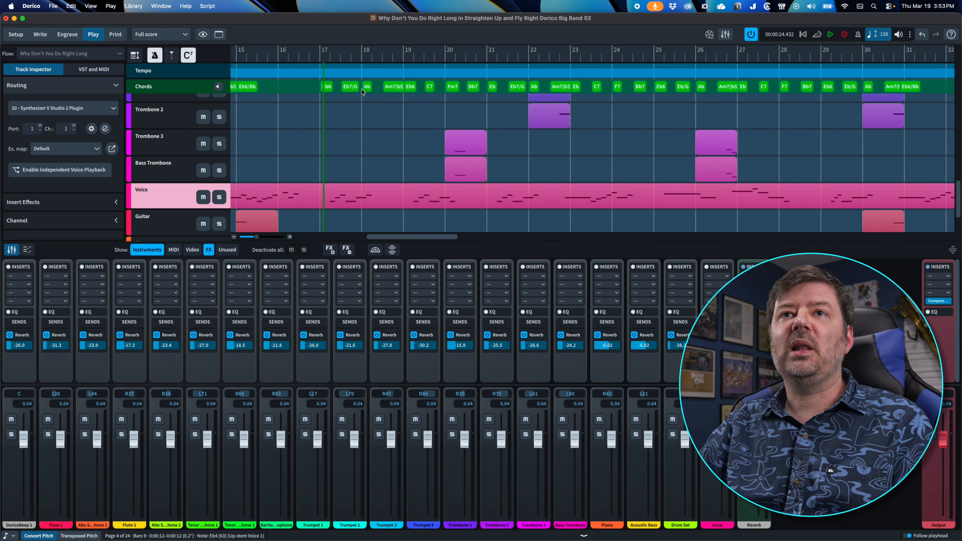
Step: Reopen the Voice track's Synthesizer V instrument and set the piano roll grid to 1/8 Triplet
{"action": "left_click", "coordinate": [105, 129]}
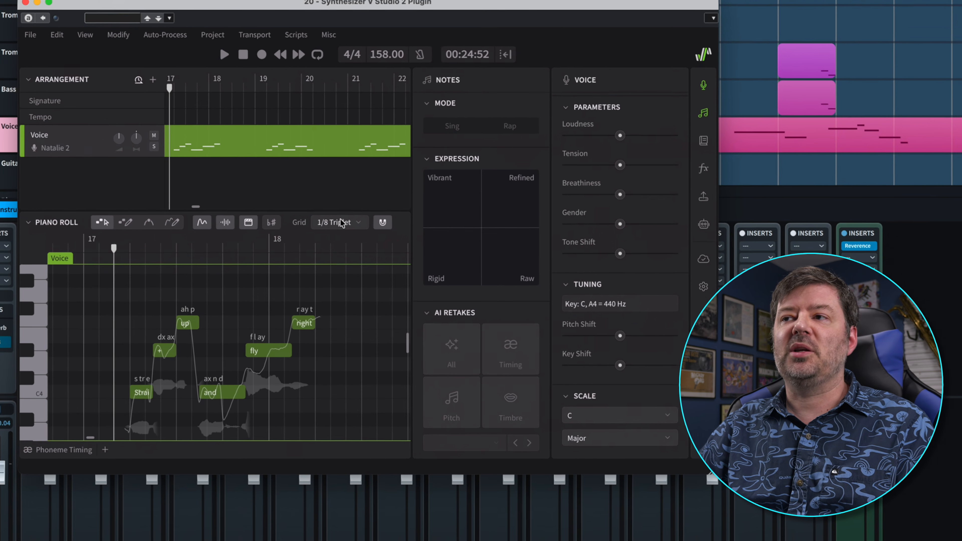
{"action": "left_click", "coordinate": [338, 219]}
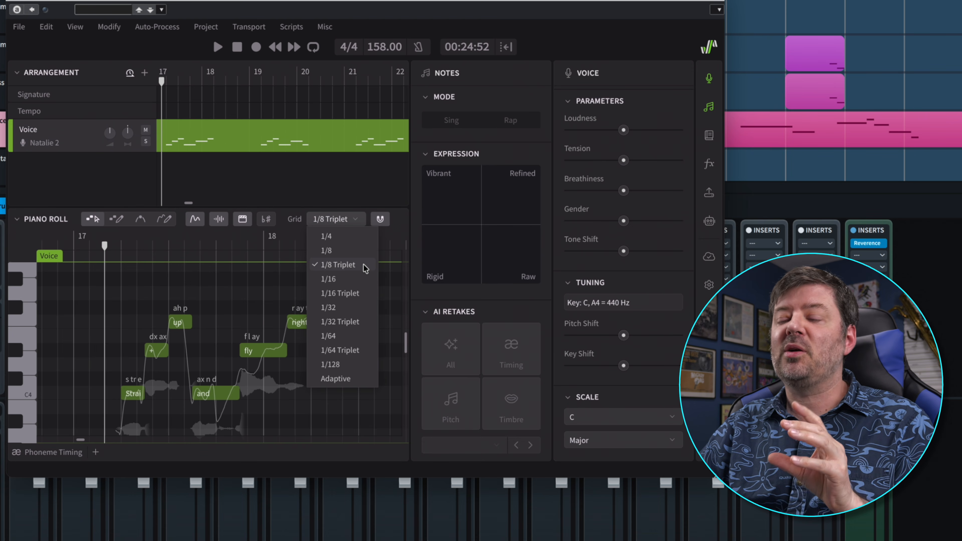
{"action": "left_click", "coordinate": [348, 268]}
Step: Swing bar 9 of the vocal by lengthening the on-beat notes "Buzz", "took", "mon" and "for" to the next triplet grid line
{"action": "scroll", "coordinate": [292, 296], "scroll_direction": "left", "scroll_amount": 10}
{"action": "scroll", "coordinate": [292, 296], "scroll_direction": "left", "scroll_amount": 15}
{"action": "scroll", "coordinate": [292, 297], "scroll_direction": "right", "scroll_amount": 3}
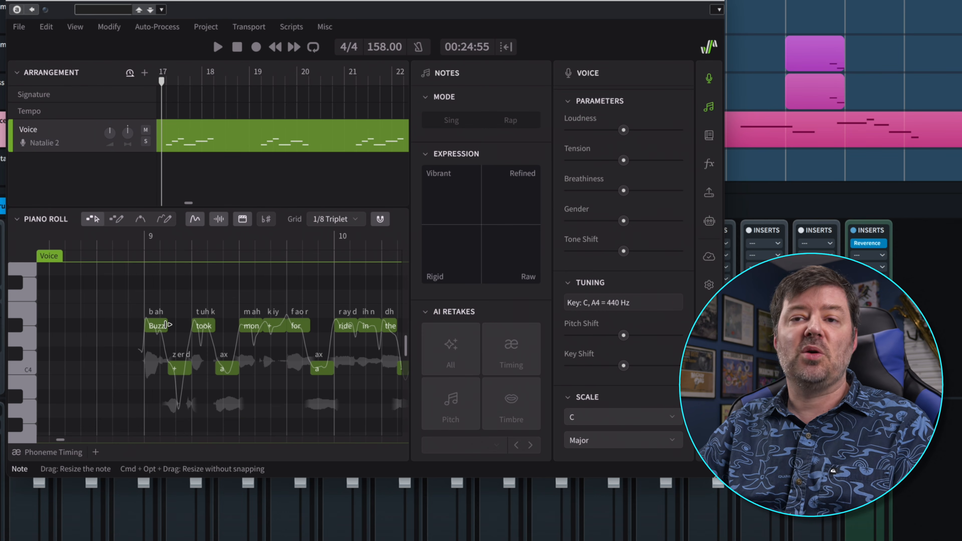
{"action": "left_click_drag", "start_coordinate": [167, 325], "coordinate": [175, 325]}
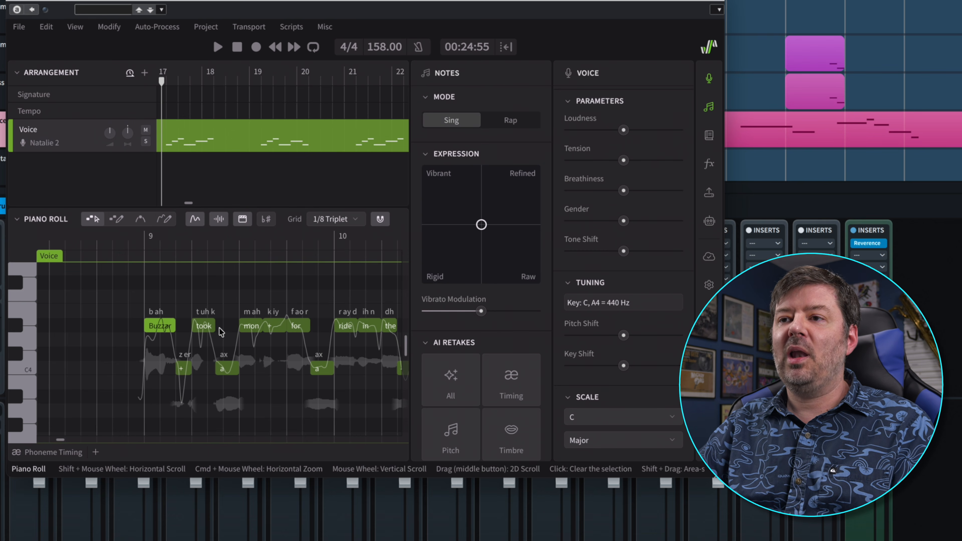
{"action": "left_click_drag", "start_coordinate": [215, 327], "coordinate": [223, 326]}
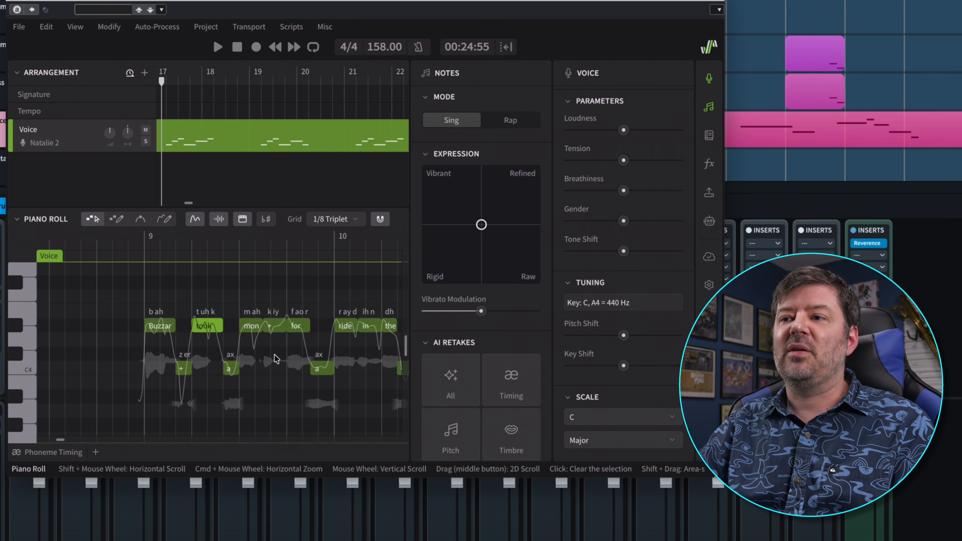
{"action": "left_click_drag", "start_coordinate": [261, 328], "coordinate": [265, 328]}
{"action": "scroll", "coordinate": [289, 349], "scroll_direction": "right", "scroll_amount": 2}
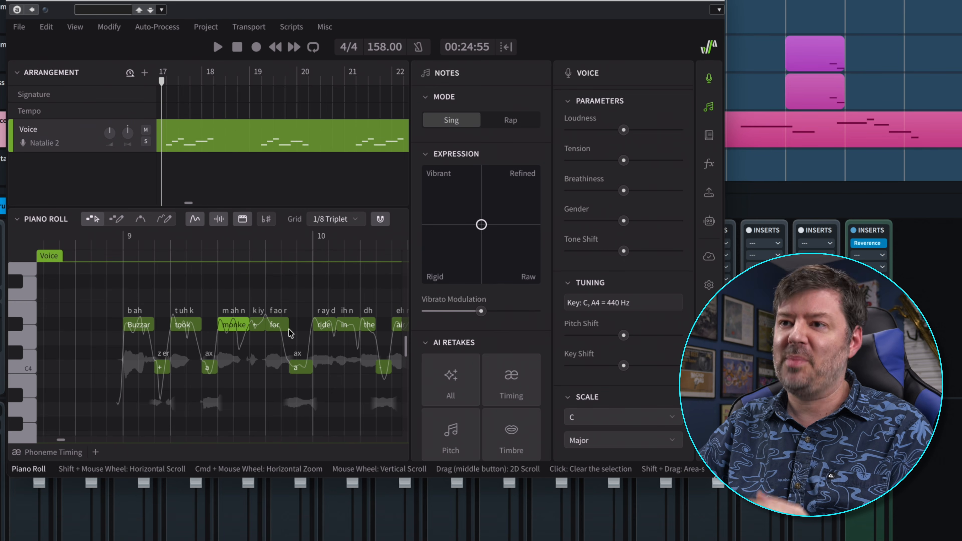
{"action": "left_click_drag", "start_coordinate": [290, 327], "coordinate": [297, 328]}
{"action": "scroll", "coordinate": [316, 355], "scroll_direction": "right", "scroll_amount": 4}
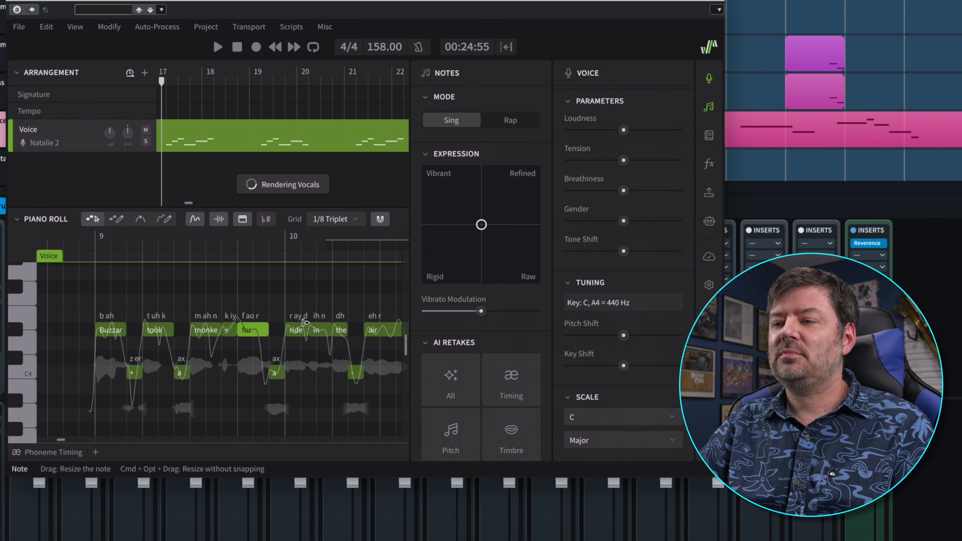
Step: Lengthen "ride" in bar 10 and "Monkey", "though" and "ev'ry" in bar 11 to the triplet grid for swing
{"action": "left_click_drag", "start_coordinate": [294, 329], "coordinate": [314, 329]}
{"action": "scroll", "coordinate": [314, 329], "scroll_direction": "right", "scroll_amount": 5}
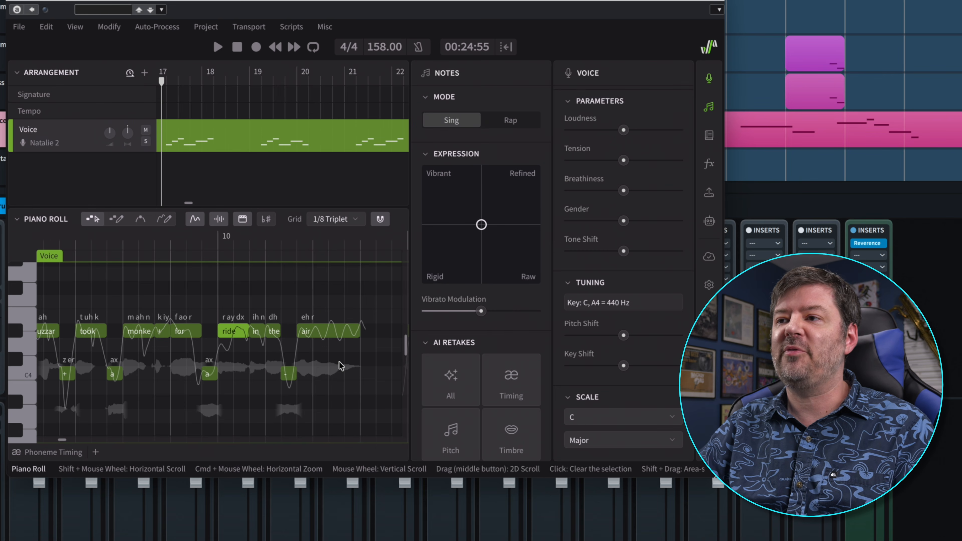
{"action": "scroll", "coordinate": [303, 337], "scroll_direction": "right", "scroll_amount": 5}
{"action": "left_click_drag", "start_coordinate": [248, 331], "coordinate": [317, 369]}
{"action": "left_click", "coordinate": [294, 345]}
{"action": "scroll", "coordinate": [301, 349], "scroll_direction": "right", "scroll_amount": 1}
{"action": "scroll", "coordinate": [317, 370], "scroll_direction": "right", "scroll_amount": 1}
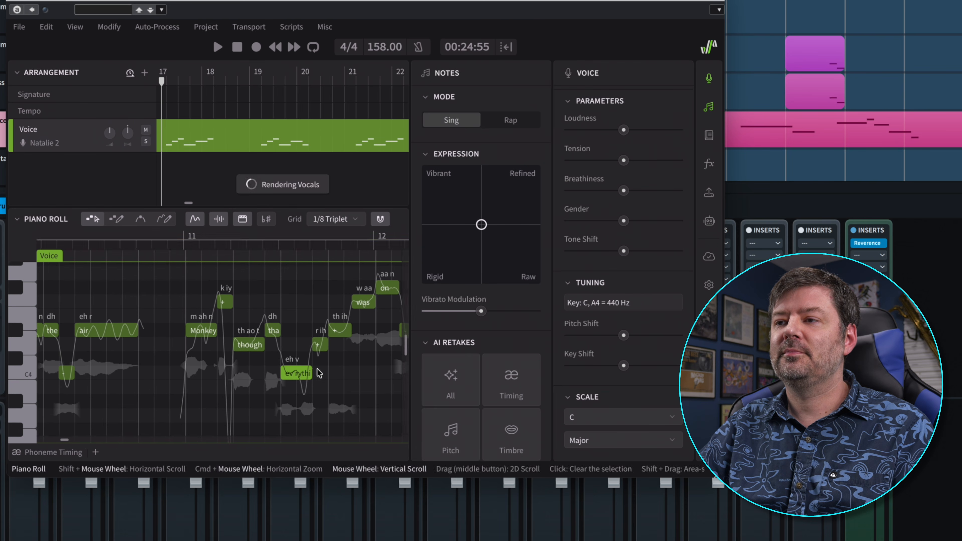
Step: Extend the "thing" note in bar 11 and the "on" and "the" notes in bar 12 to the triplet grid
{"action": "left_click_drag", "start_coordinate": [331, 329], "coordinate": [335, 329]}
{"action": "scroll", "coordinate": [335, 332], "scroll_direction": "right", "scroll_amount": 1}
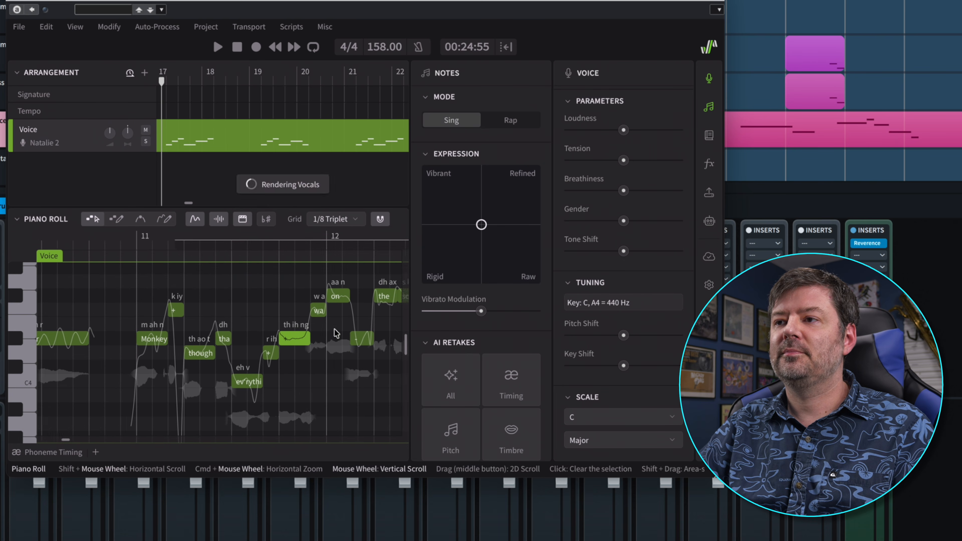
{"action": "left_click_drag", "start_coordinate": [337, 297], "coordinate": [348, 298]}
{"action": "scroll", "coordinate": [341, 296], "scroll_direction": "right", "scroll_amount": 1}
{"action": "scroll", "coordinate": [341, 314], "scroll_direction": "right", "scroll_amount": 2}
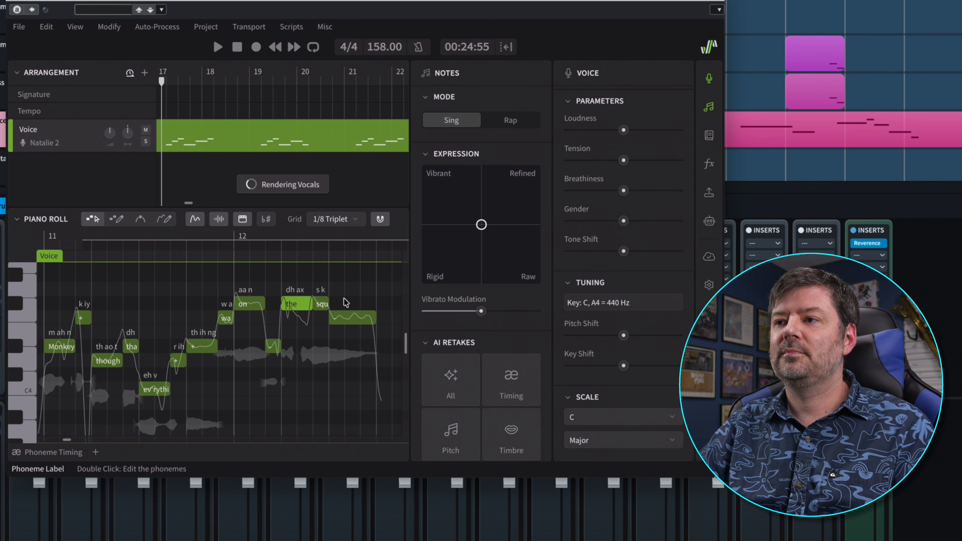
{"action": "scroll", "coordinate": [317, 333], "scroll_direction": "right", "scroll_amount": 3}
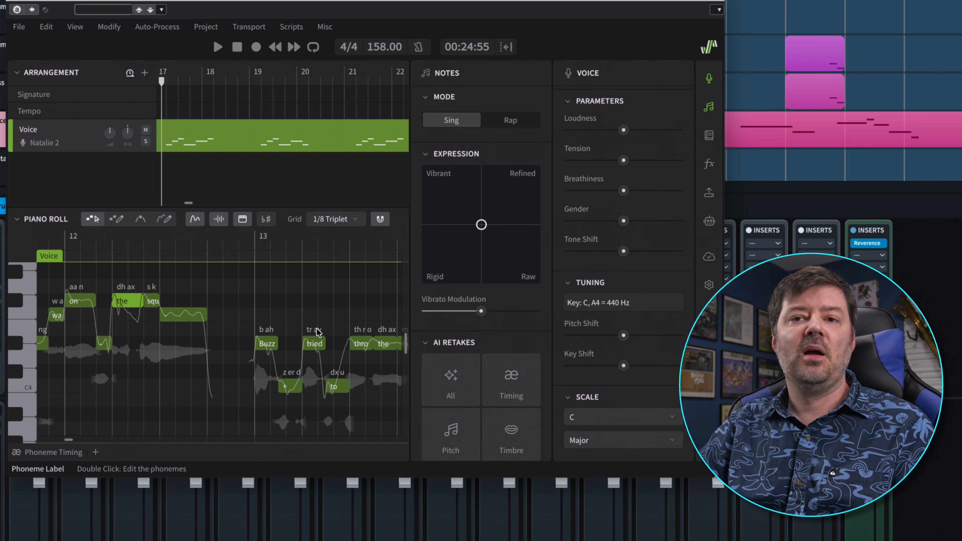
{"action": "scroll", "coordinate": [318, 332], "scroll_direction": "right", "scroll_amount": 1}
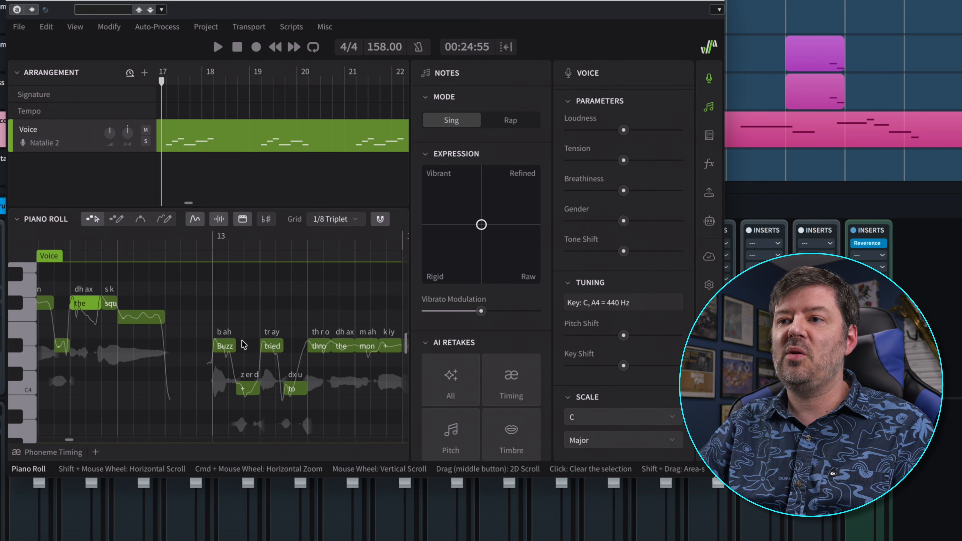
Step: Lengthen "Buzz", "tried", "throw" and "monkey" in bar 13 and "off" and "his" in bar 14 to the triplet grid
{"action": "left_click_drag", "start_coordinate": [235, 345], "coordinate": [346, 346]}
{"action": "scroll", "coordinate": [292, 346], "scroll_direction": "right", "scroll_amount": 1}
{"action": "scroll", "coordinate": [297, 347], "scroll_direction": "right", "scroll_amount": 1}
{"action": "scroll", "coordinate": [315, 344], "scroll_direction": "right", "scroll_amount": 2}
{"action": "left_click", "coordinate": [316, 344]}
{"action": "scroll", "coordinate": [316, 344], "scroll_direction": "right", "scroll_amount": 2}
{"action": "left_click", "coordinate": [337, 345]}
{"action": "scroll", "coordinate": [339, 351], "scroll_direction": "right", "scroll_amount": 2}
{"action": "scroll", "coordinate": [346, 351], "scroll_direction": "right", "scroll_amount": 2}
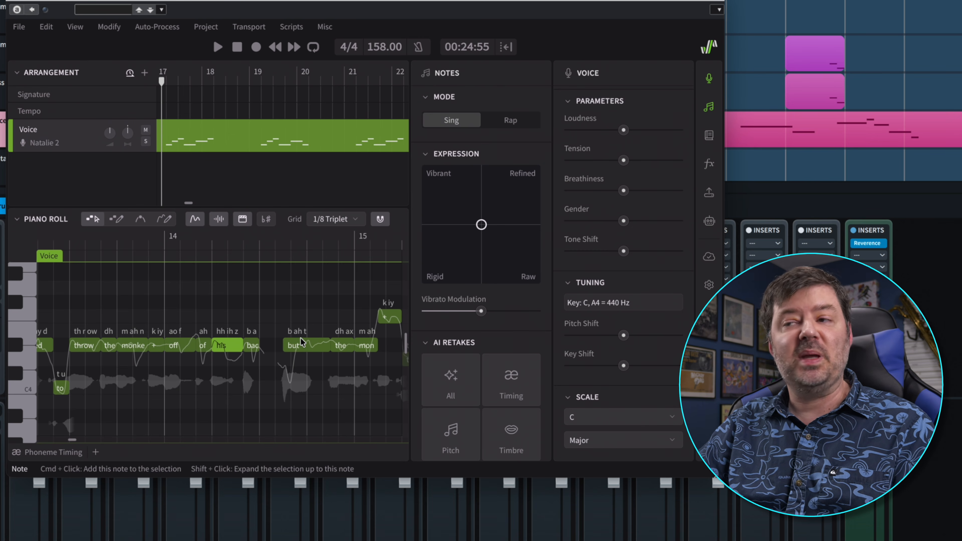
Step: Delay the start of "but" in bar 14 and lengthen "but", "monkey", "turned" and the second syllable of "around" to the triplet grid
{"action": "left_click_drag", "start_coordinate": [284, 345], "coordinate": [291, 344]}
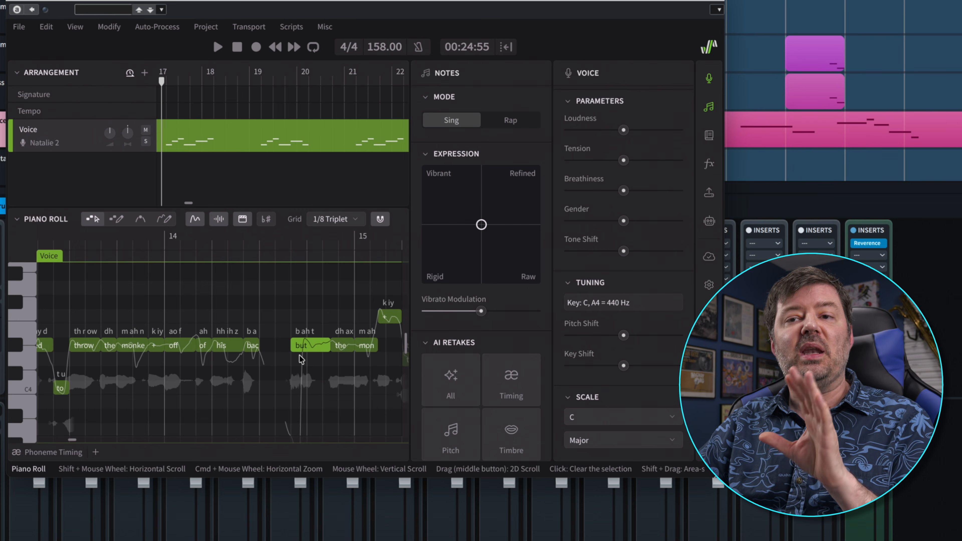
{"action": "scroll", "coordinate": [302, 359], "scroll_direction": "right", "scroll_amount": 3}
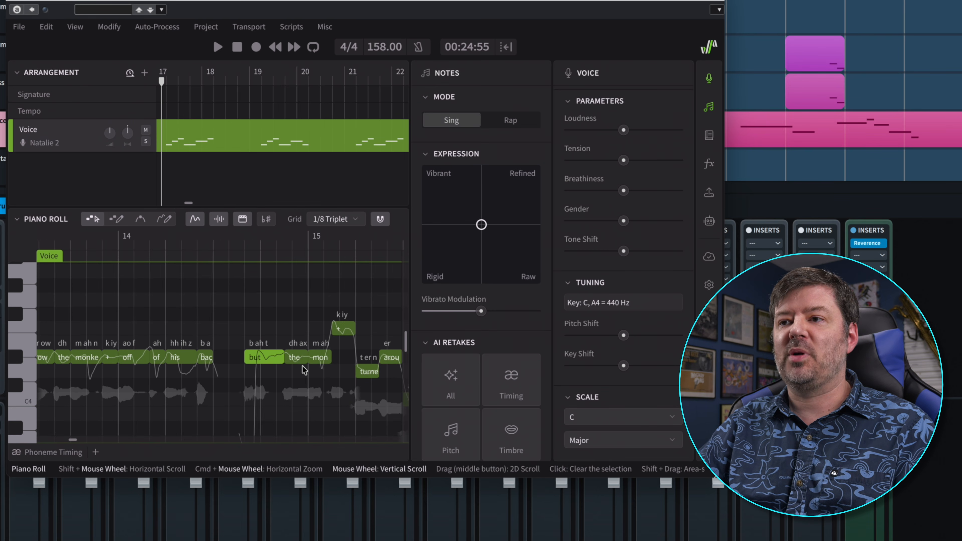
{"action": "left_click_drag", "start_coordinate": [282, 356], "coordinate": [313, 400]}
{"action": "scroll", "coordinate": [290, 358], "scroll_direction": "right", "scroll_amount": 3}
{"action": "scroll", "coordinate": [302, 375], "scroll_direction": "right", "scroll_amount": 3}
{"action": "scroll", "coordinate": [314, 382], "scroll_direction": "right", "scroll_amount": 3}
{"action": "left_click", "coordinate": [305, 400]}
{"action": "scroll", "coordinate": [313, 400], "scroll_direction": "right", "scroll_amount": 3}
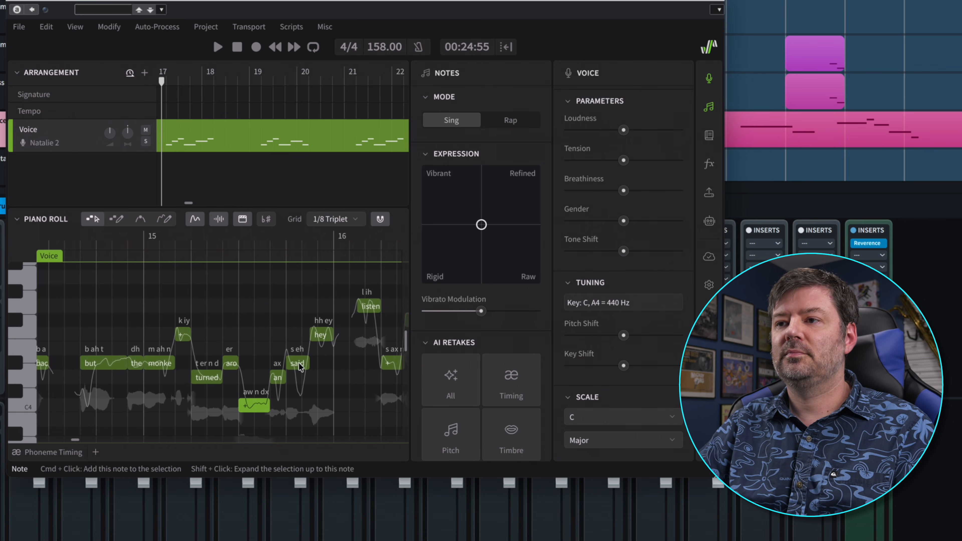
Step: Lengthen "said", start "listen" one triplet line later, and extend its second syllable and "jack" in bar 16
{"action": "left_click_drag", "start_coordinate": [306, 362], "coordinate": [314, 361]}
{"action": "scroll", "coordinate": [322, 326], "scroll_direction": "right", "scroll_amount": 3}
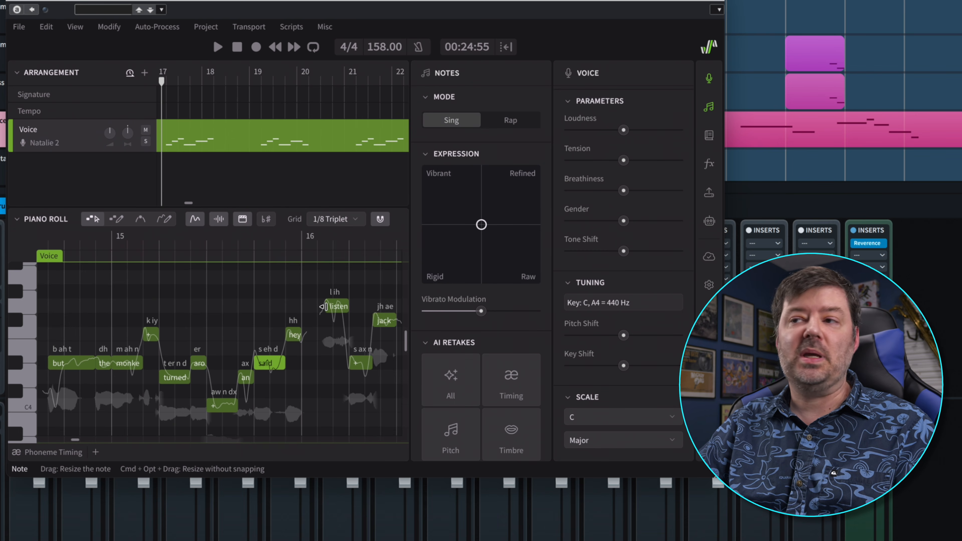
{"action": "left_click_drag", "start_coordinate": [324, 306], "coordinate": [333, 306]}
{"action": "scroll", "coordinate": [313, 361], "scroll_direction": "right", "scroll_amount": 4}
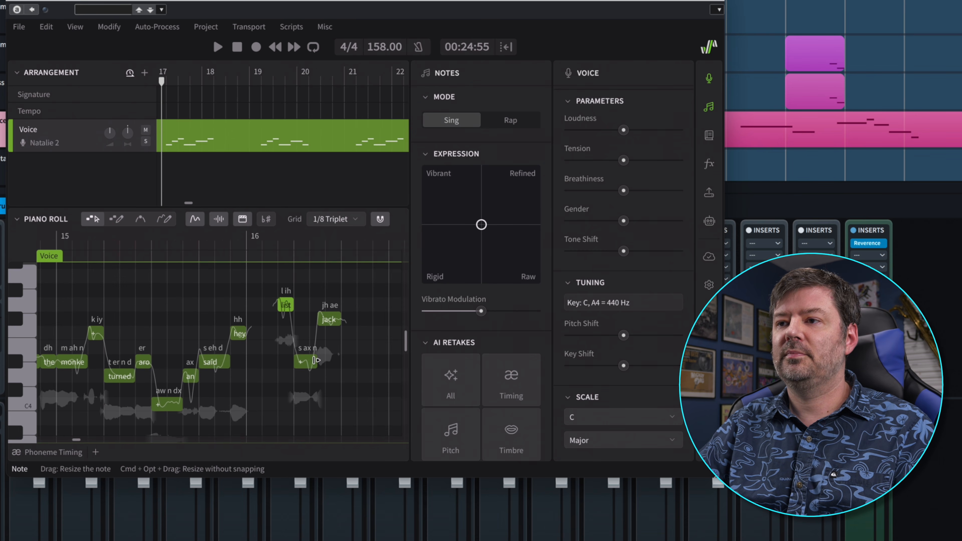
{"action": "left_click_drag", "start_coordinate": [313, 361], "coordinate": [321, 361]}
{"action": "scroll", "coordinate": [325, 379], "scroll_direction": "right", "scroll_amount": 5}
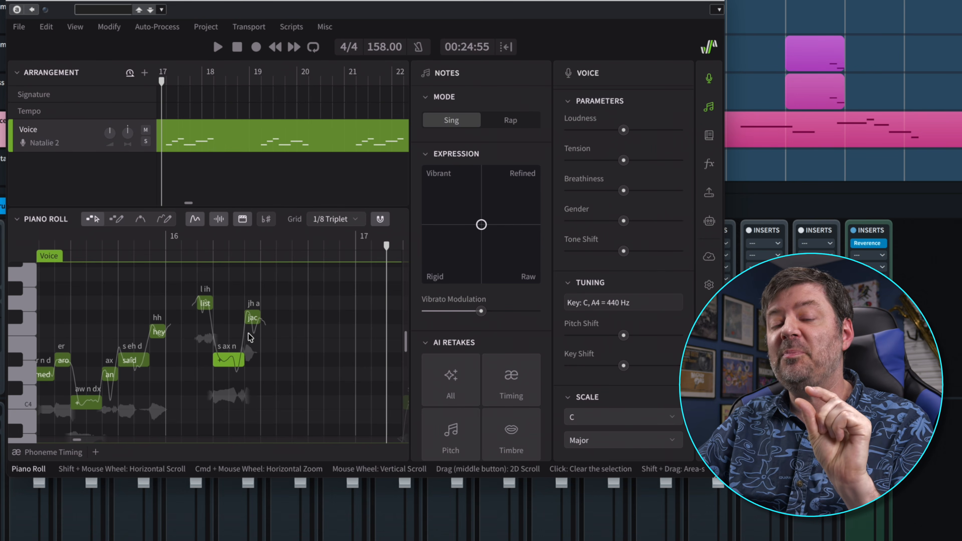
{"action": "left_click_drag", "start_coordinate": [259, 317], "coordinate": [308, 317]}
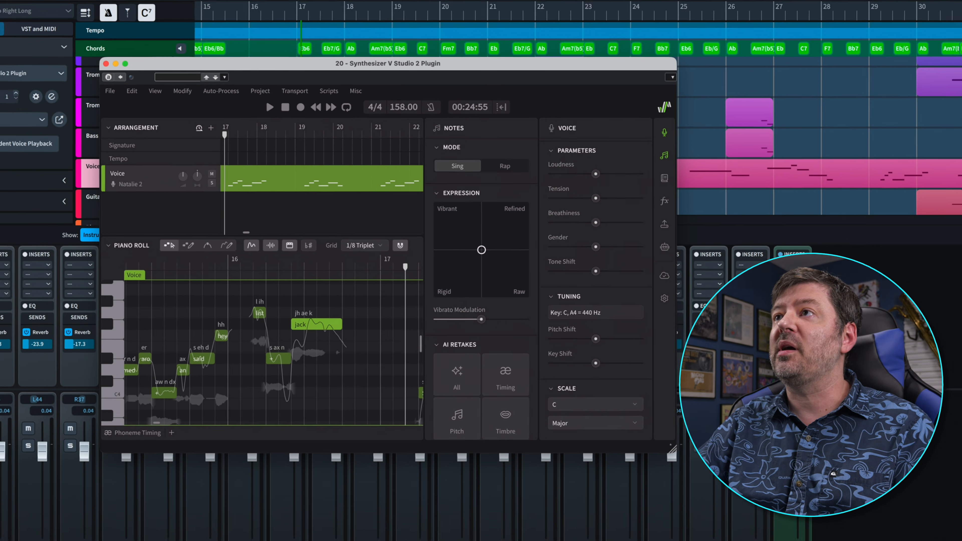
Step: Play back the full score in Write mode to hear the swung vocal, and return to Play mode
{"action": "left_click", "coordinate": [492, 20]}
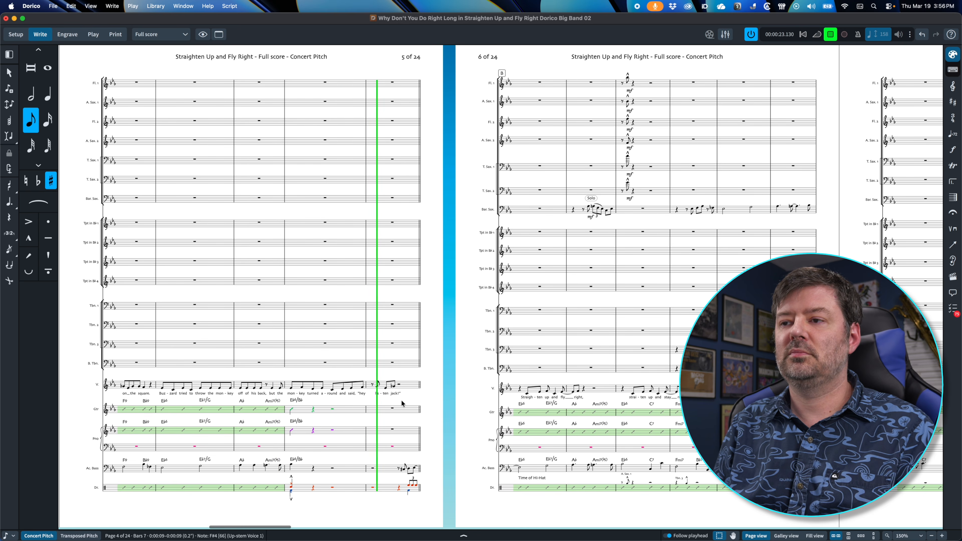
{"action": "left_click", "coordinate": [830, 34]}
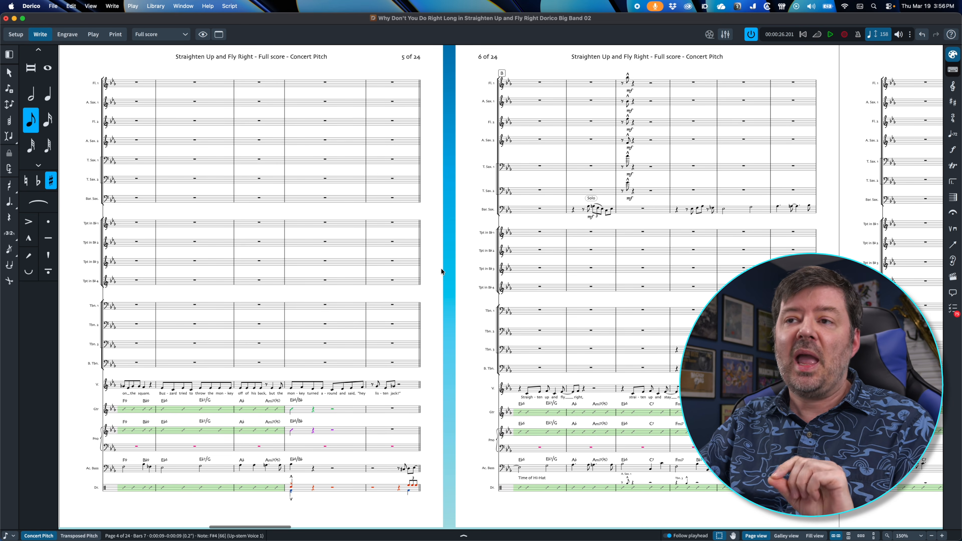
{"action": "left_click", "coordinate": [93, 34]}
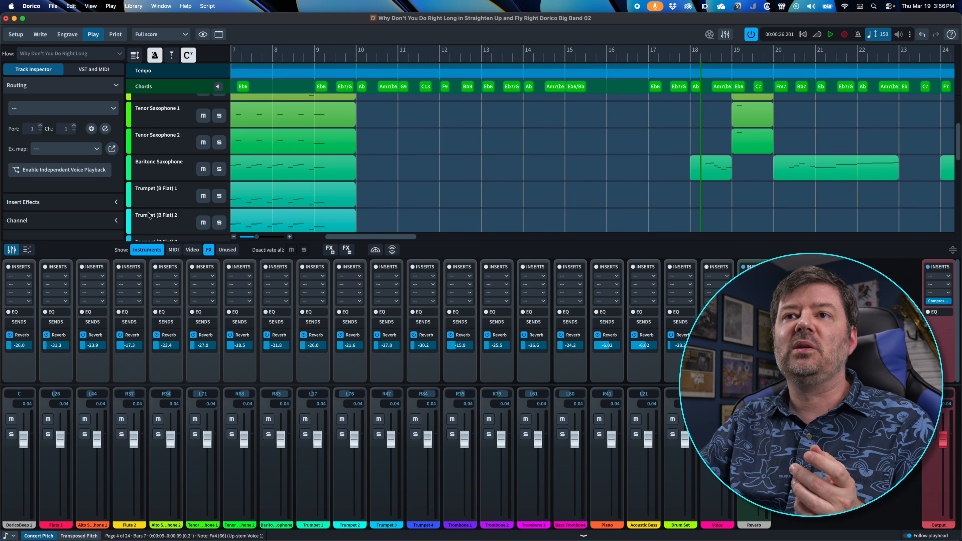
Step: Select the Voice track in Dorico and open its Synthesizer V Studio 2 Plugin editor
{"action": "scroll", "coordinate": [148, 215], "scroll_direction": "down", "scroll_amount": 10}
{"action": "left_click", "coordinate": [159, 167]}
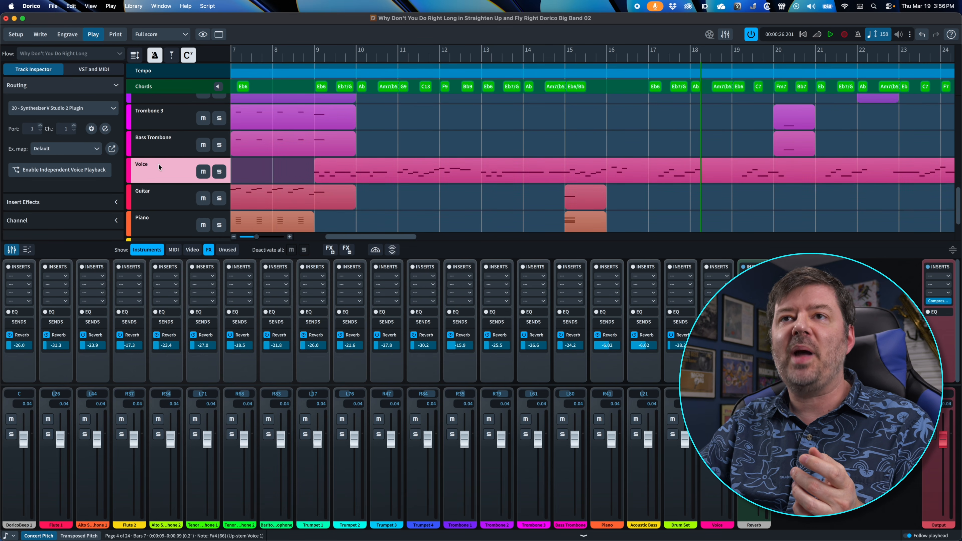
{"action": "left_click", "coordinate": [105, 128]}
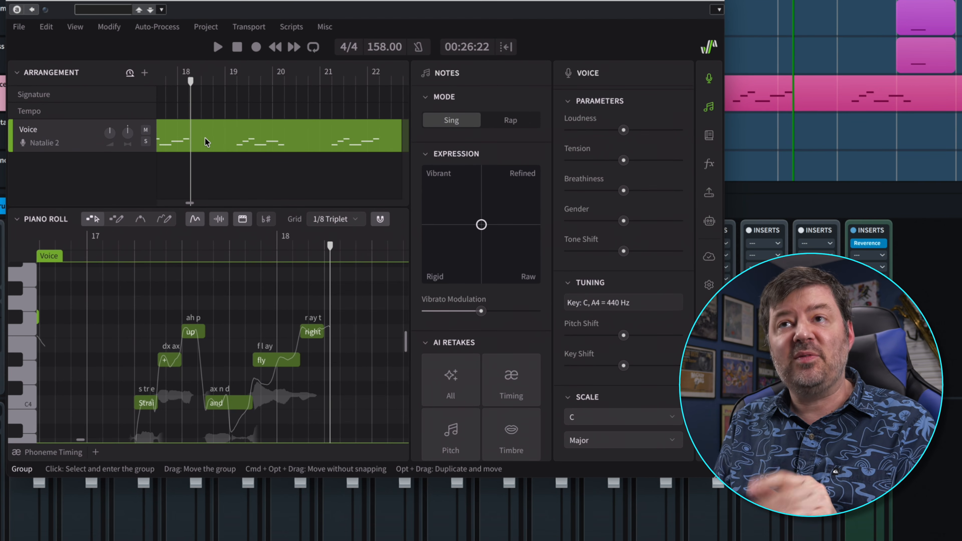
Step: Examine the singer's voice settings, including version, preset options, language, consonant strength and duration, and unison
{"action": "left_click", "coordinate": [19, 27]}
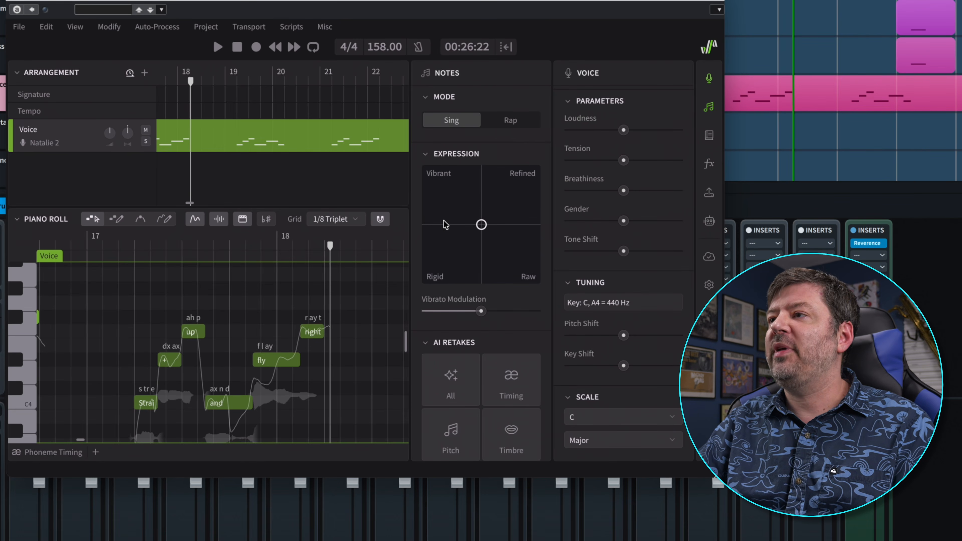
{"action": "scroll", "coordinate": [582, 261], "scroll_direction": "up", "scroll_amount": 10}
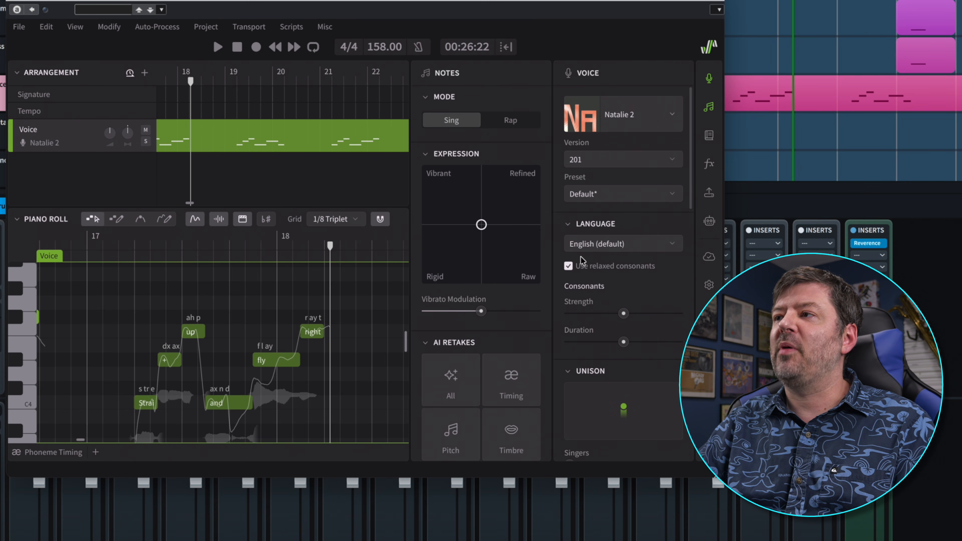
{"action": "scroll", "coordinate": [627, 189], "scroll_direction": "down", "scroll_amount": 1}
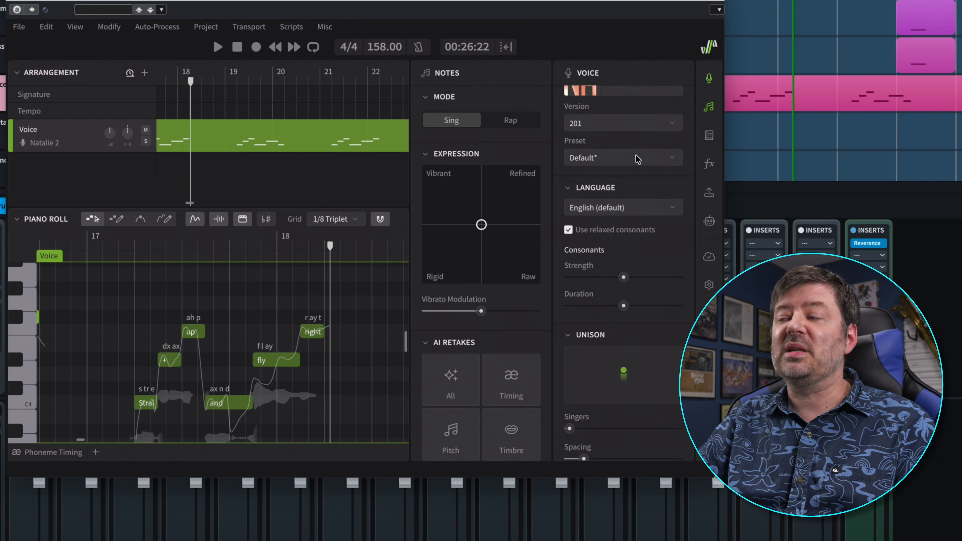
{"action": "left_click", "coordinate": [637, 158]}
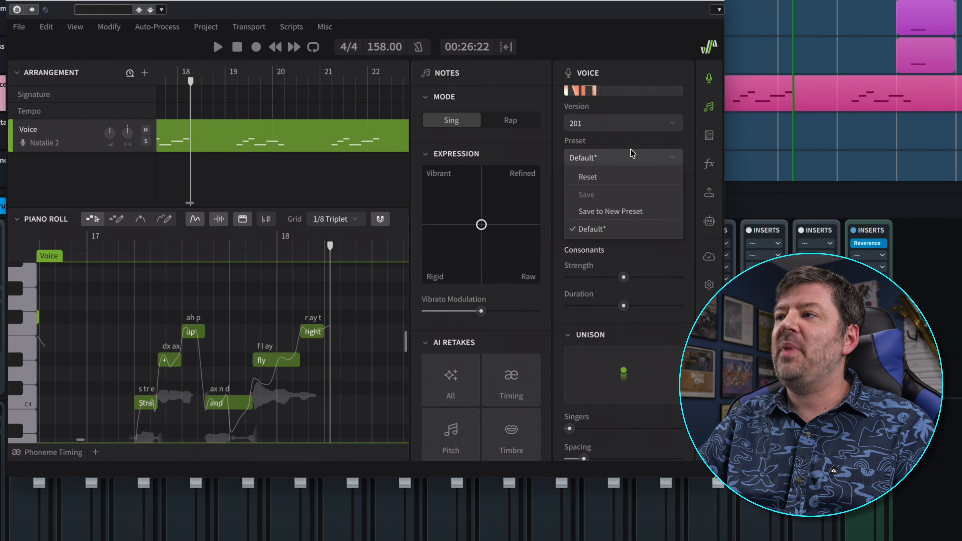
{"action": "left_click", "coordinate": [626, 140]}
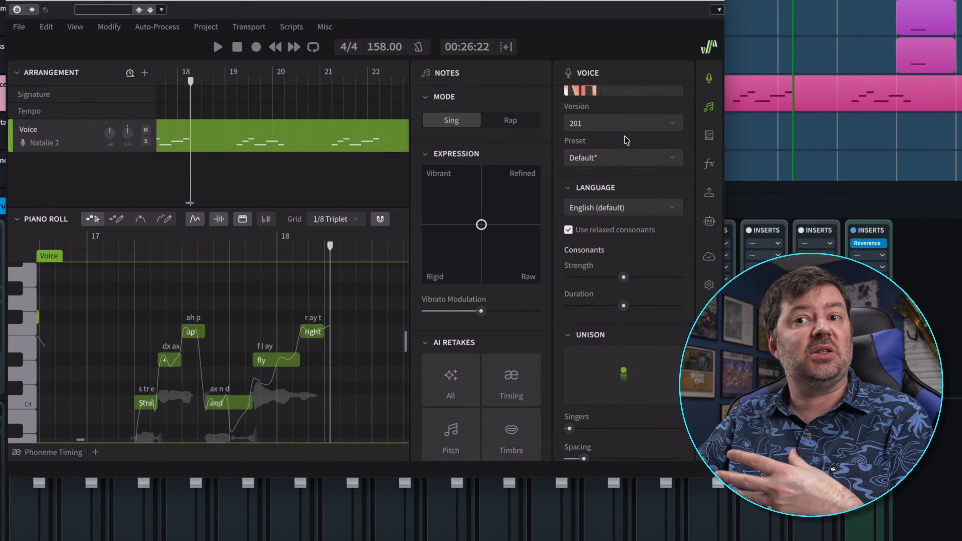
{"action": "scroll", "coordinate": [630, 185], "scroll_direction": "down", "scroll_amount": 1}
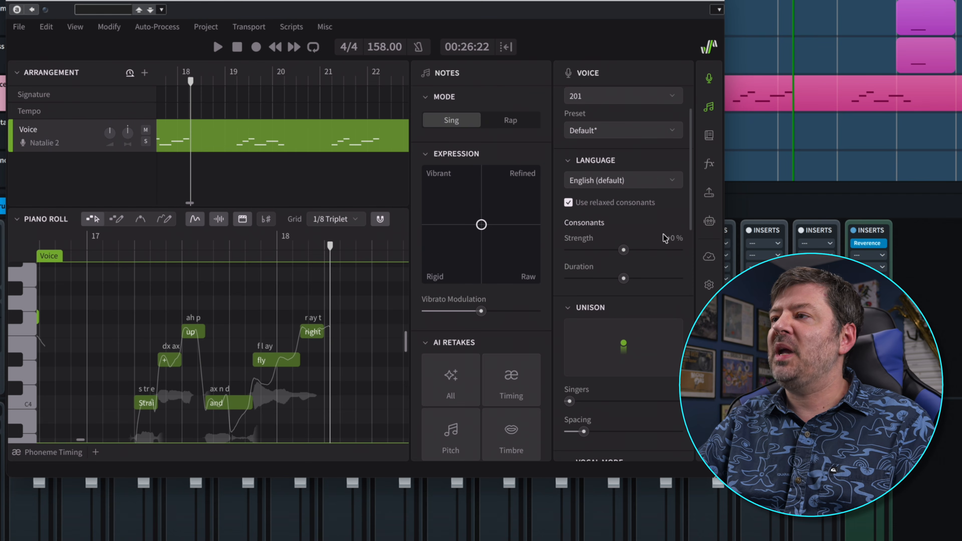
{"action": "scroll", "coordinate": [651, 215], "scroll_direction": "down", "scroll_amount": 1}
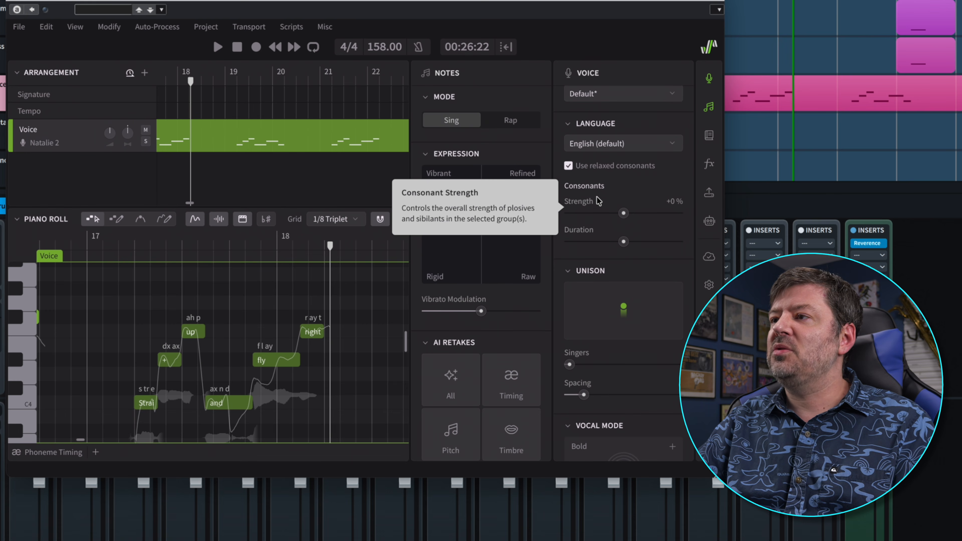
{"action": "mouse_move", "coordinate": [590, 237]}
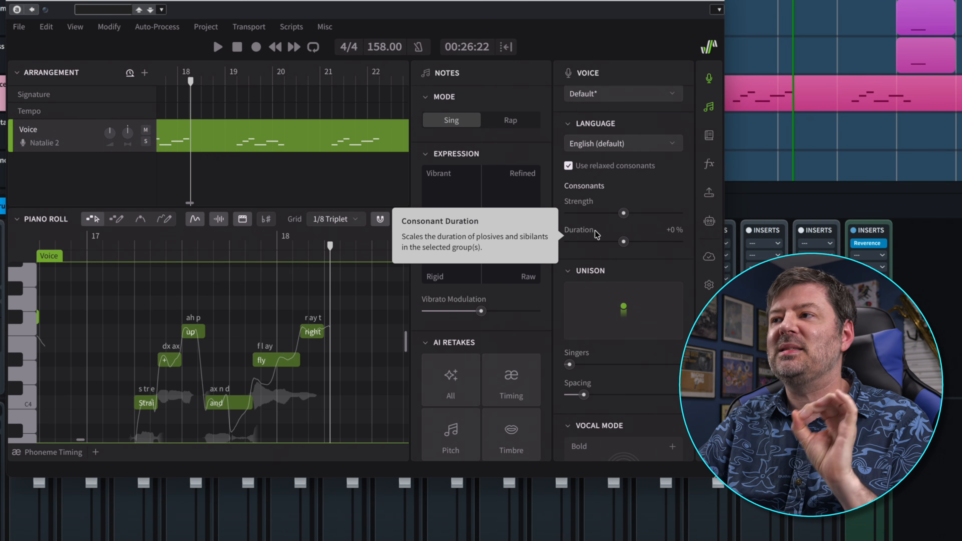
{"action": "scroll", "coordinate": [636, 244], "scroll_direction": "down", "scroll_amount": 1}
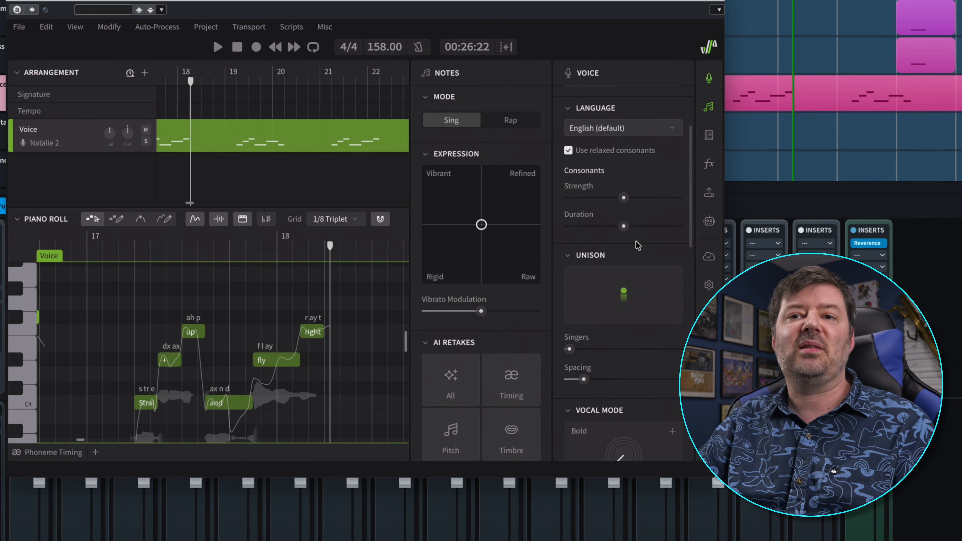
{"action": "scroll", "coordinate": [638, 252], "scroll_direction": "down", "scroll_amount": 2}
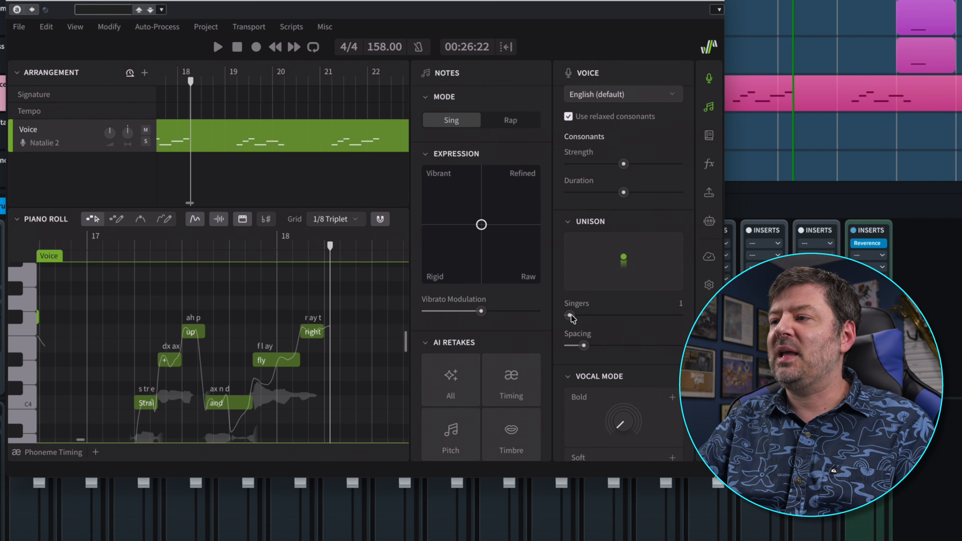
Step: Set the unison to five singers with 1.45 m spacing, and play back the score in Write mode to hear it
{"action": "left_click_drag", "start_coordinate": [570, 316], "coordinate": [639, 352]}
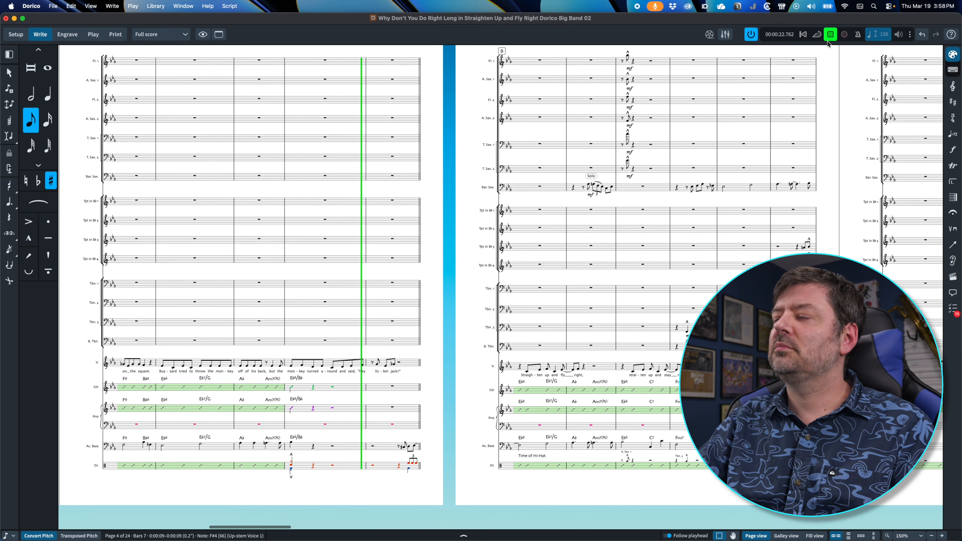
{"action": "left_click", "coordinate": [828, 38]}
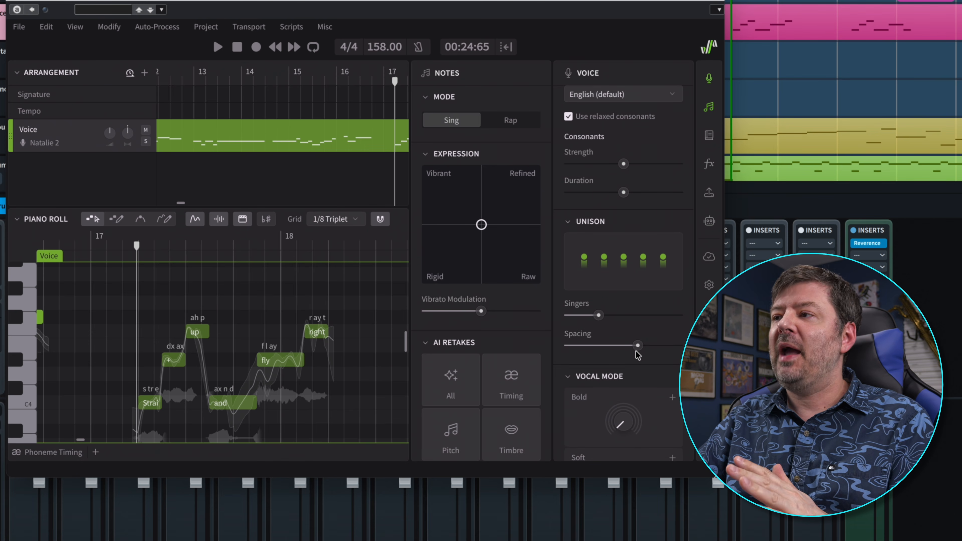
Step: Reduce the unison to 1 singer
{"action": "mouse_move", "coordinate": [638, 353]}
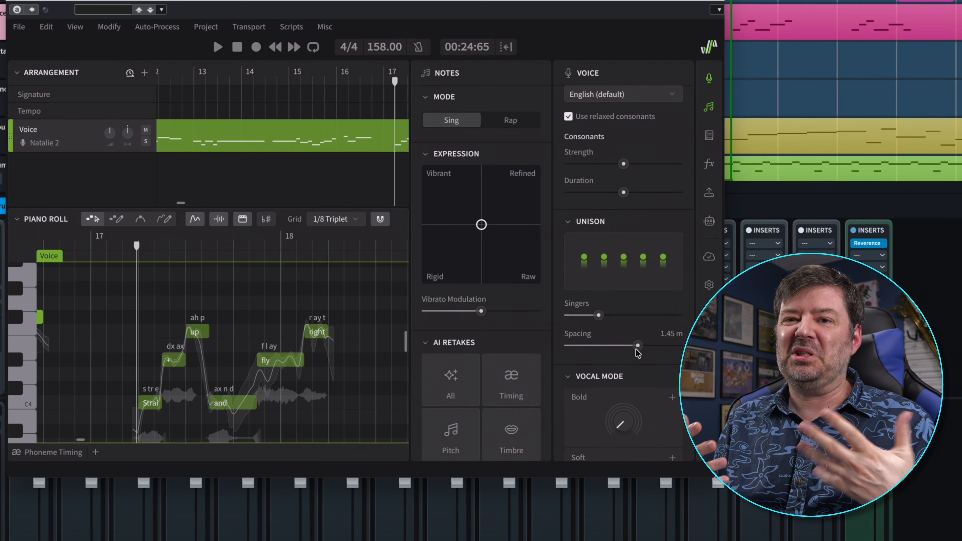
{"action": "mouse_move", "coordinate": [624, 322]}
{"action": "left_click_drag", "start_coordinate": [596, 317], "coordinate": [532, 322]}
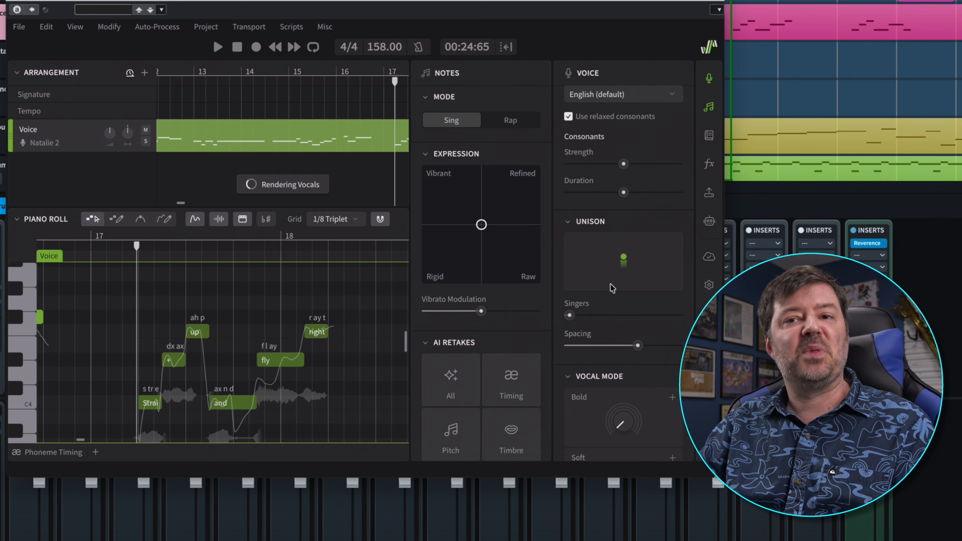
Step: Try raising the Soulful vocal mode, and play back the score in Write mode to hear the voice
{"action": "scroll", "coordinate": [611, 330], "scroll_direction": "down", "scroll_amount": 5}
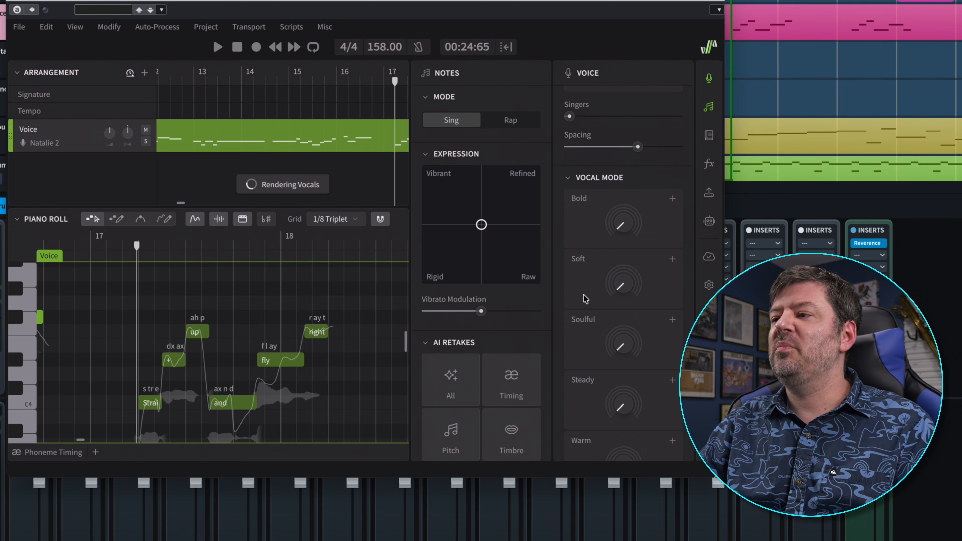
{"action": "scroll", "coordinate": [585, 292], "scroll_direction": "down", "scroll_amount": 2}
{"action": "scroll", "coordinate": [588, 359], "scroll_direction": "down", "scroll_amount": 1}
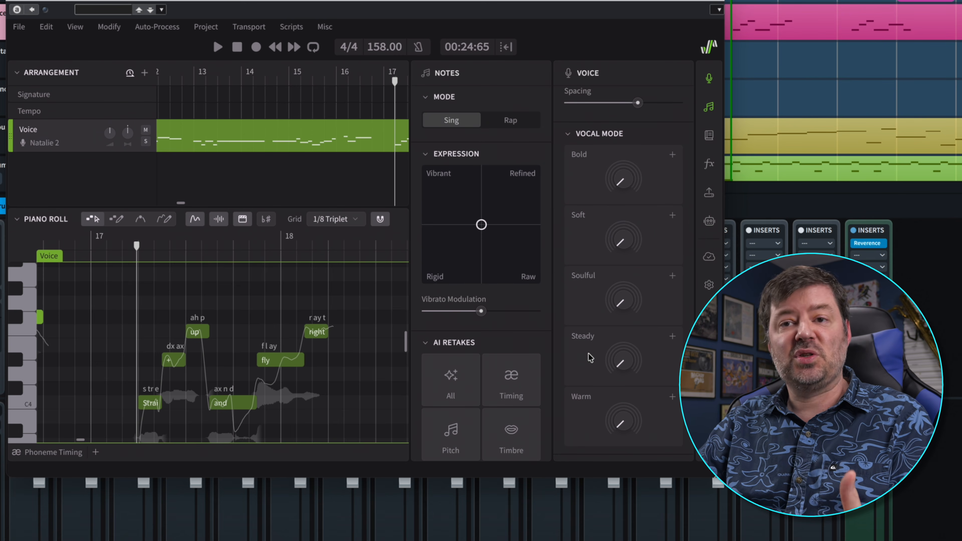
{"action": "scroll", "coordinate": [590, 325], "scroll_direction": "down", "scroll_amount": 3}
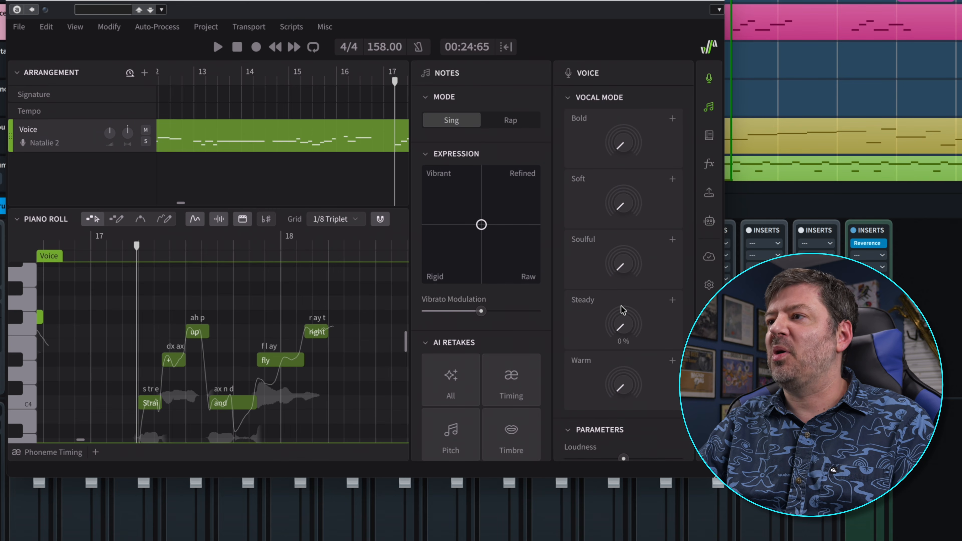
{"action": "scroll", "coordinate": [623, 318], "scroll_direction": "up", "scroll_amount": 2}
{"action": "left_click_drag", "start_coordinate": [624, 292], "coordinate": [632, 257]}
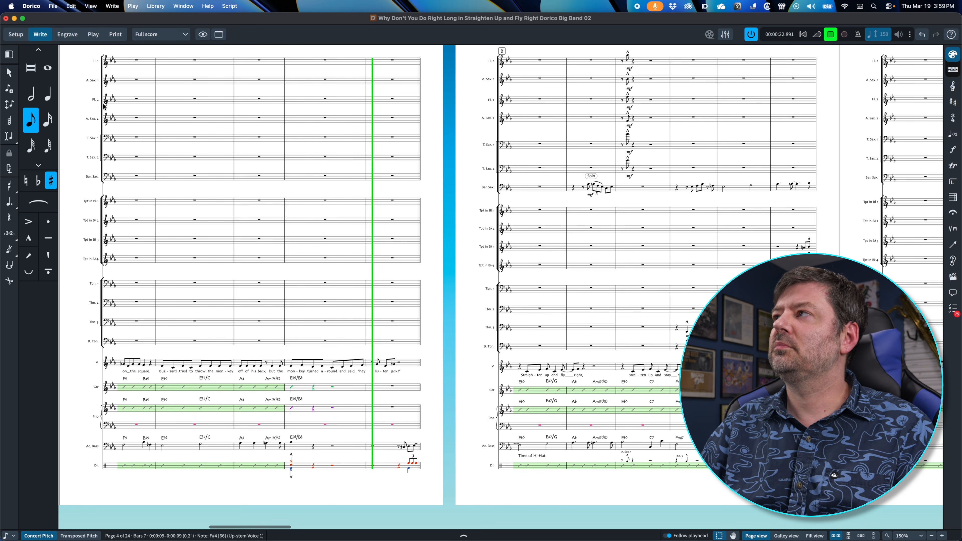
{"action": "left_click", "coordinate": [829, 35]}
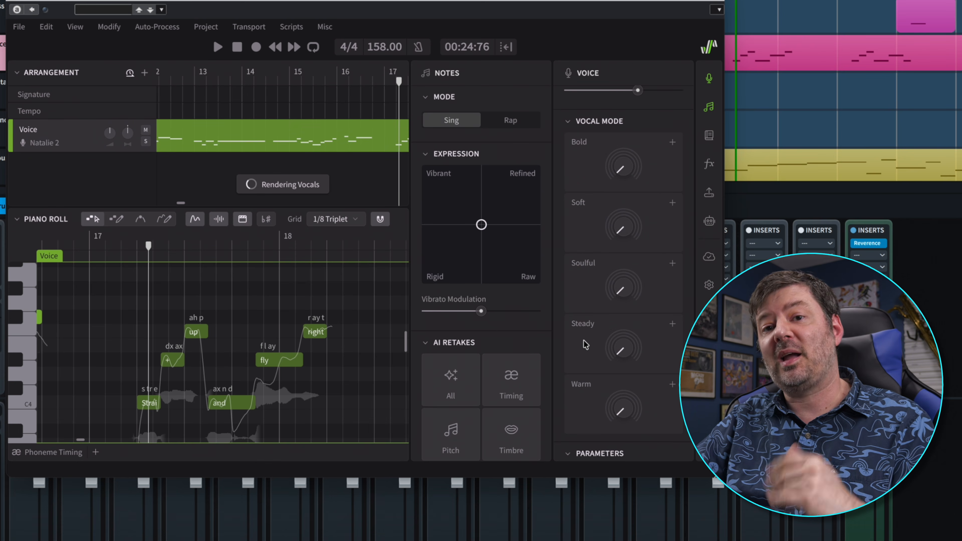
Step: Examine the voice's loudness, tension, breathiness, gender, tone shift, tuning and scale settings, and hide the voice settings
{"action": "scroll", "coordinate": [585, 344], "scroll_direction": "down", "scroll_amount": 10}
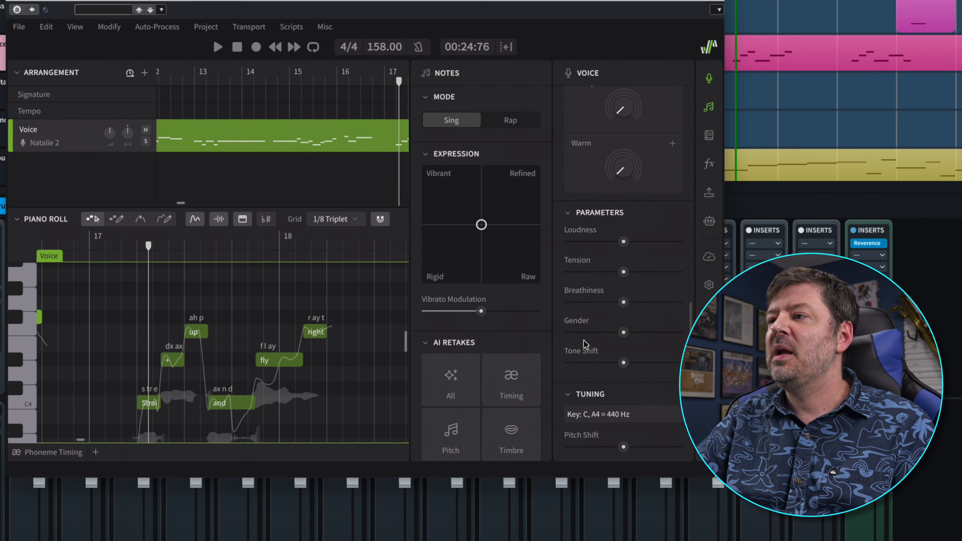
{"action": "scroll", "coordinate": [583, 344], "scroll_direction": "down", "scroll_amount": 3}
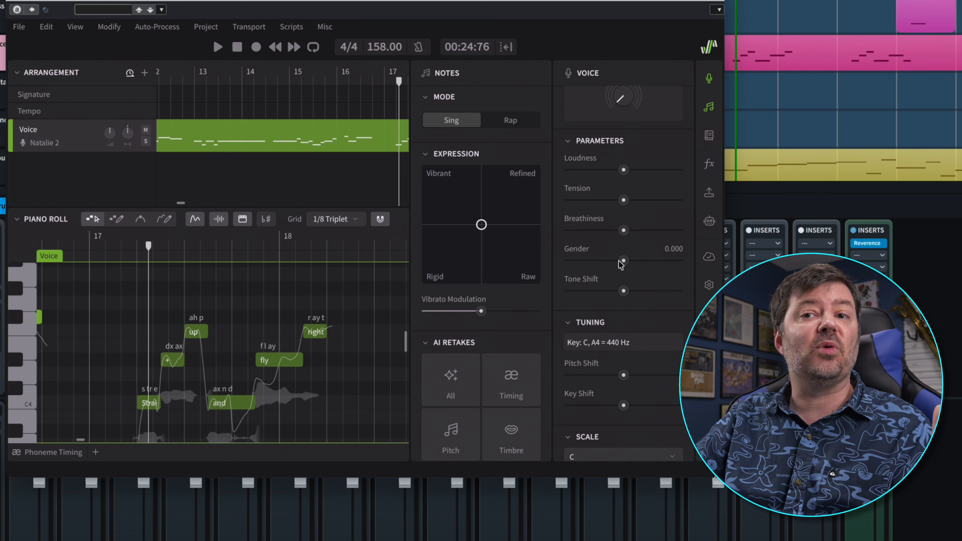
{"action": "scroll", "coordinate": [603, 265], "scroll_direction": "down", "scroll_amount": 3}
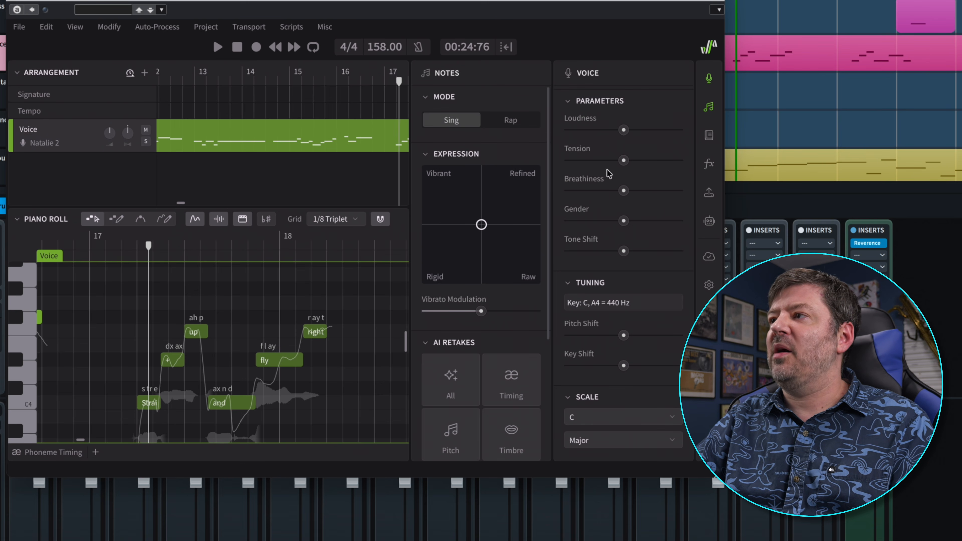
{"action": "left_click", "coordinate": [709, 78]}
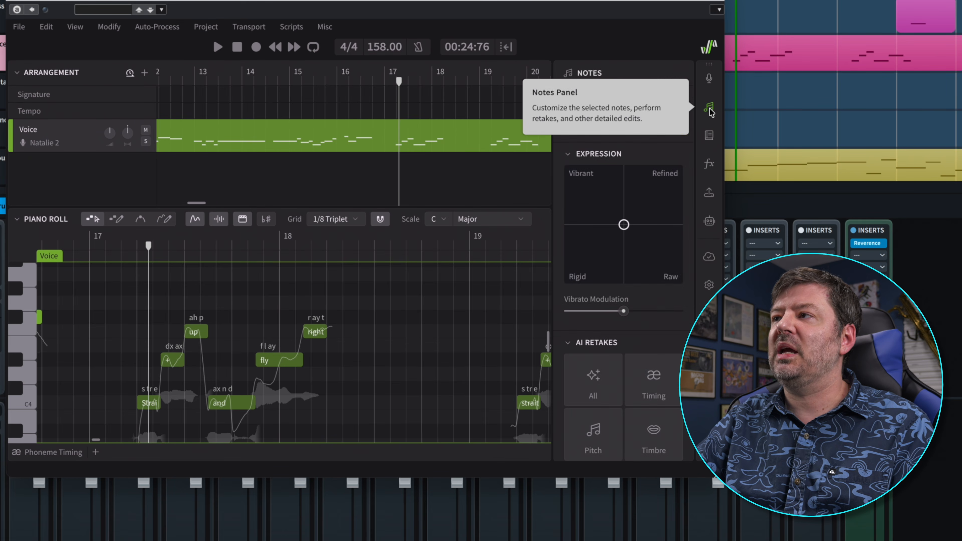
Step: Generate an AI retake of all aspects for "listen" and "jack" in bar 16, and check the list of takes
{"action": "scroll", "coordinate": [305, 347], "scroll_direction": "left", "scroll_amount": 5}
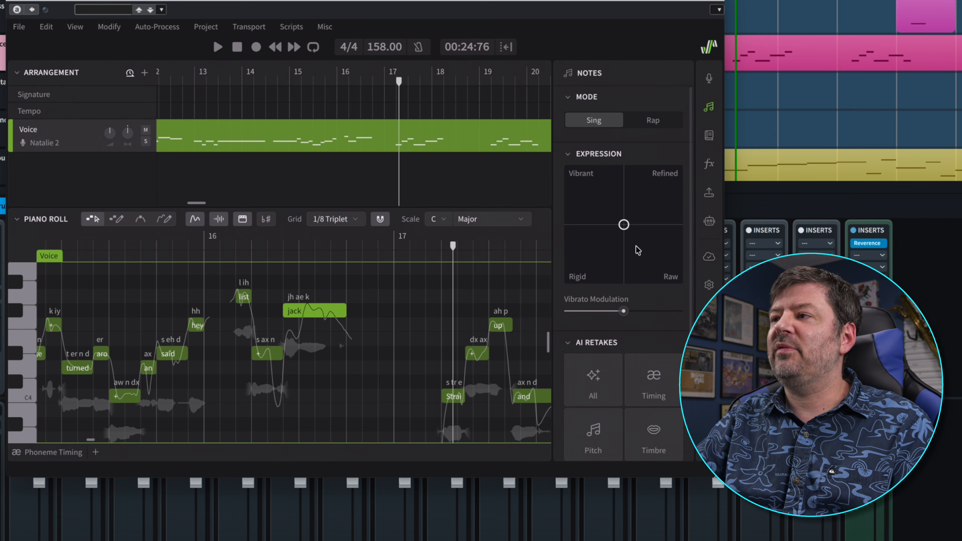
{"action": "scroll", "coordinate": [613, 398], "scroll_direction": "down", "scroll_amount": 2}
{"action": "scroll", "coordinate": [614, 400], "scroll_direction": "down", "scroll_amount": 1}
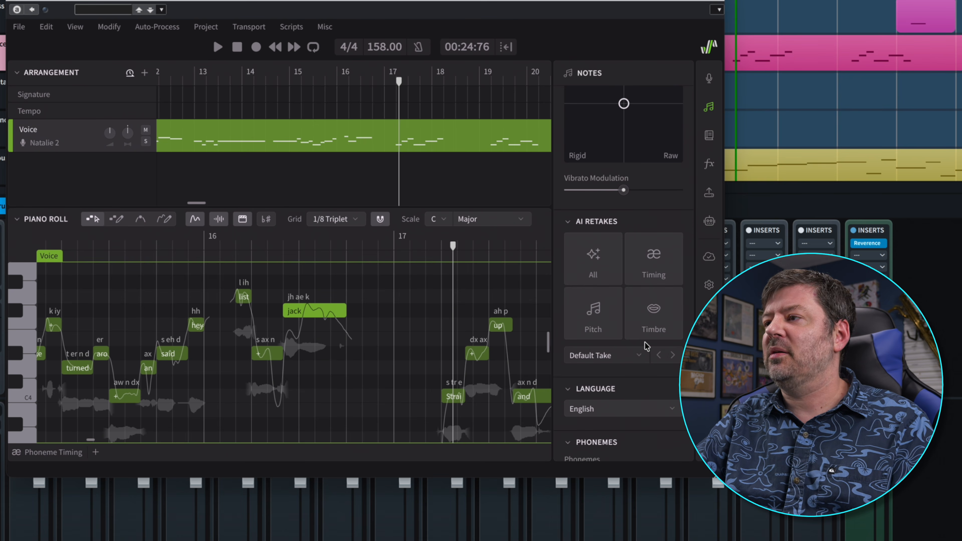
{"action": "left_click_drag", "start_coordinate": [222, 394], "coordinate": [354, 273]}
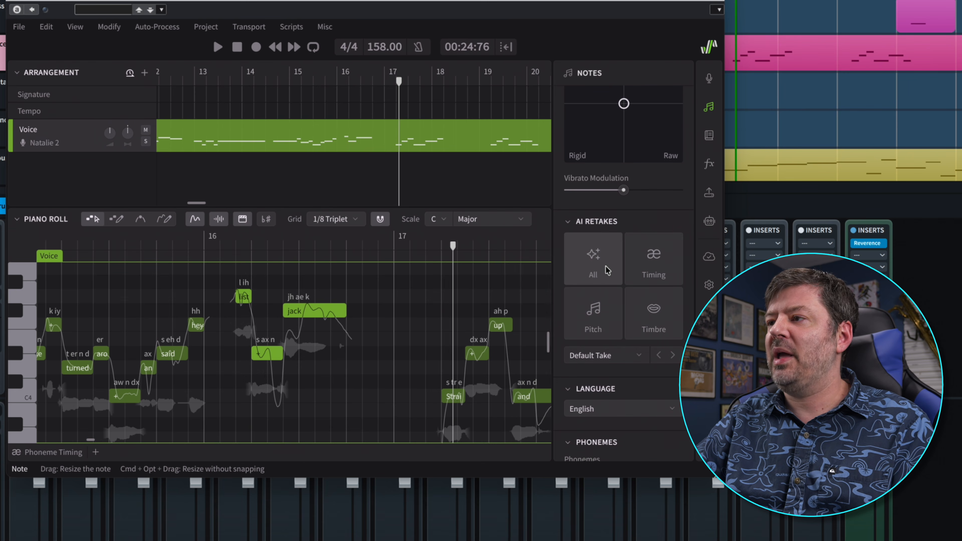
{"action": "left_click", "coordinate": [592, 264]}
{"action": "left_click", "coordinate": [634, 358]}
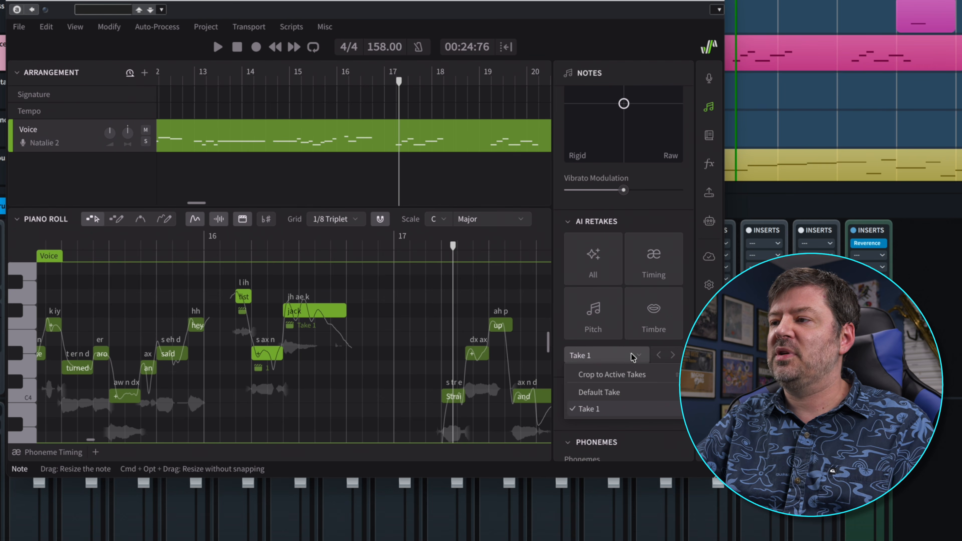
{"action": "left_click", "coordinate": [683, 336]}
Step: Play back the vocal from just before bar 16 to hear Take 1 of "listen" and "jack"
{"action": "left_click", "coordinate": [209, 256]}
{"action": "left_click", "coordinate": [204, 246]}
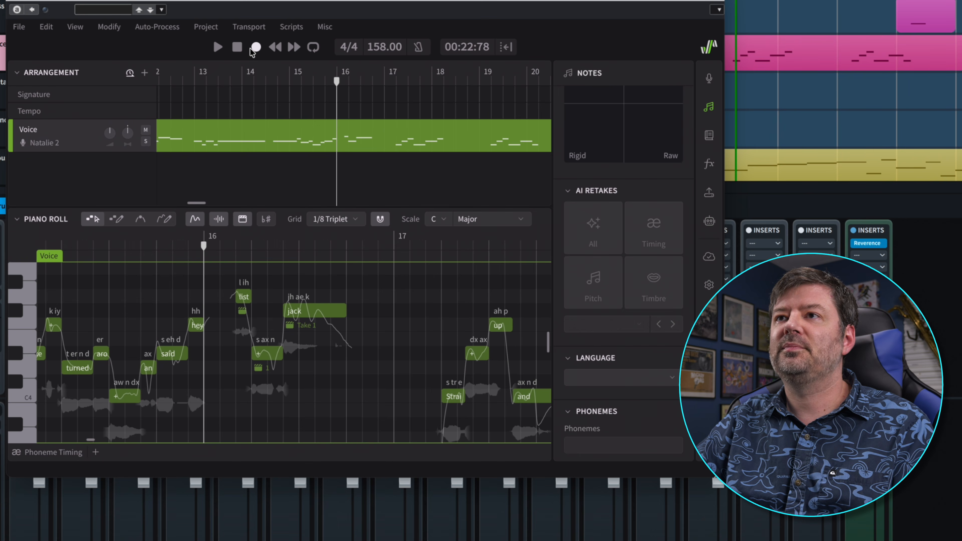
{"action": "left_click", "coordinate": [218, 47]}
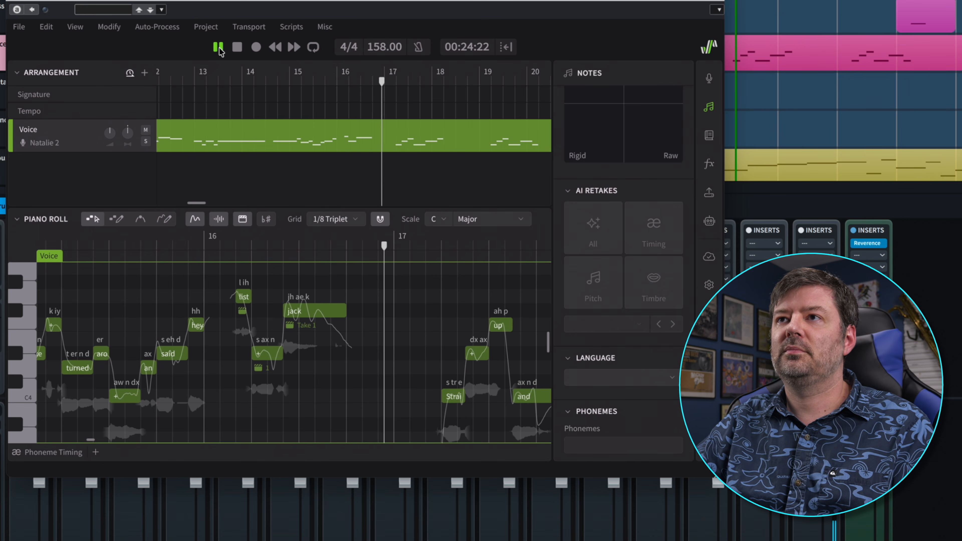
{"action": "left_click", "coordinate": [219, 47]}
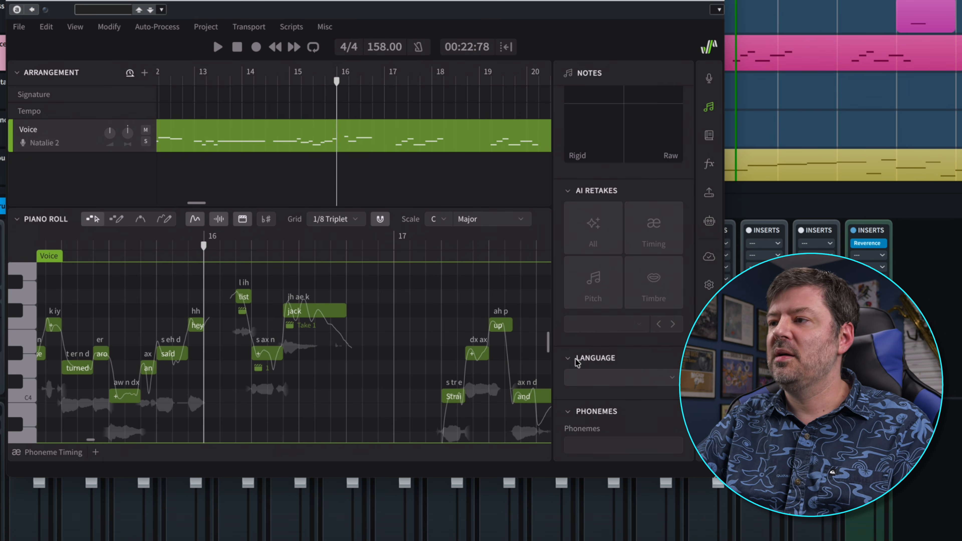
Step: Switch "listen" and "jack" in bar 16 to the Default Take, and play back the phrase for comparison
{"action": "left_click_drag", "start_coordinate": [221, 382], "coordinate": [343, 292]}
{"action": "left_click", "coordinate": [612, 356]}
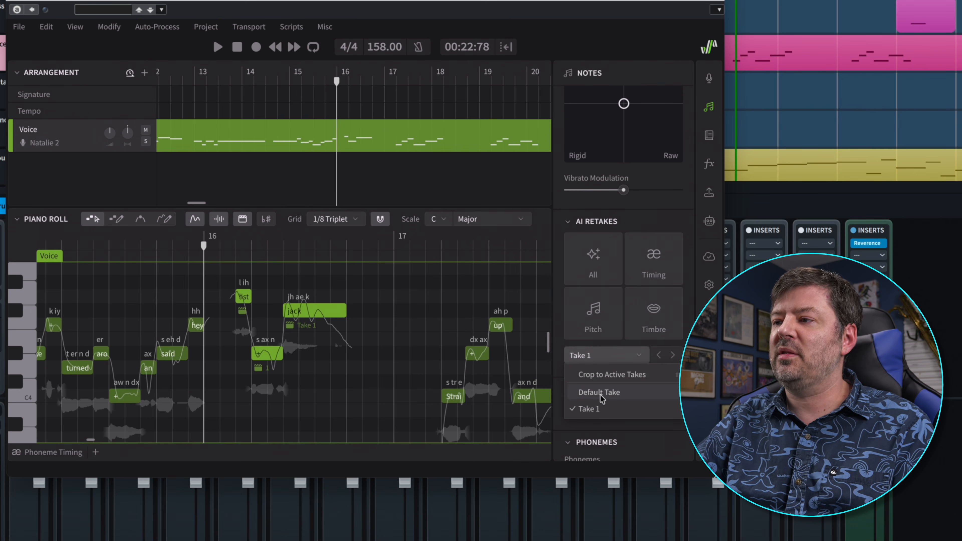
{"action": "left_click", "coordinate": [601, 393]}
{"action": "left_click", "coordinate": [218, 46]}
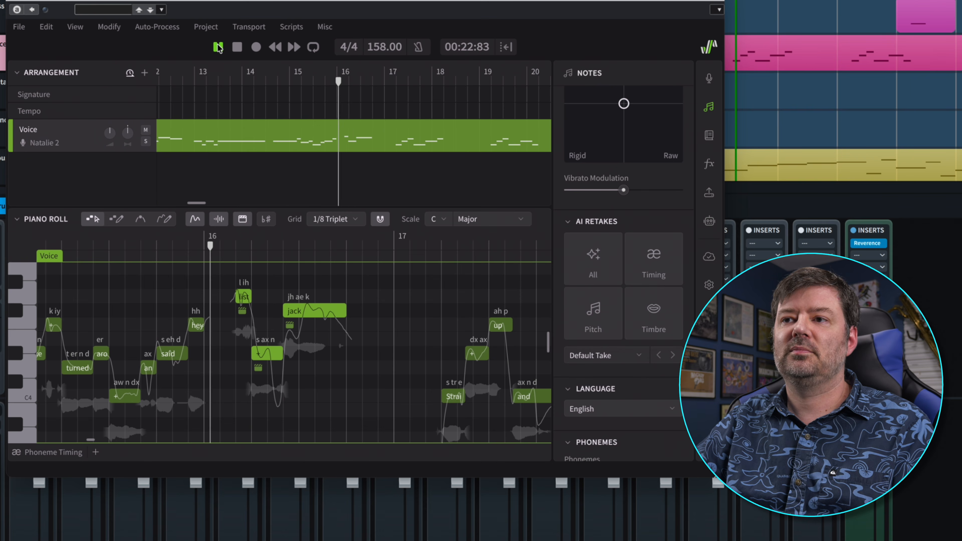
{"action": "left_click", "coordinate": [237, 46]}
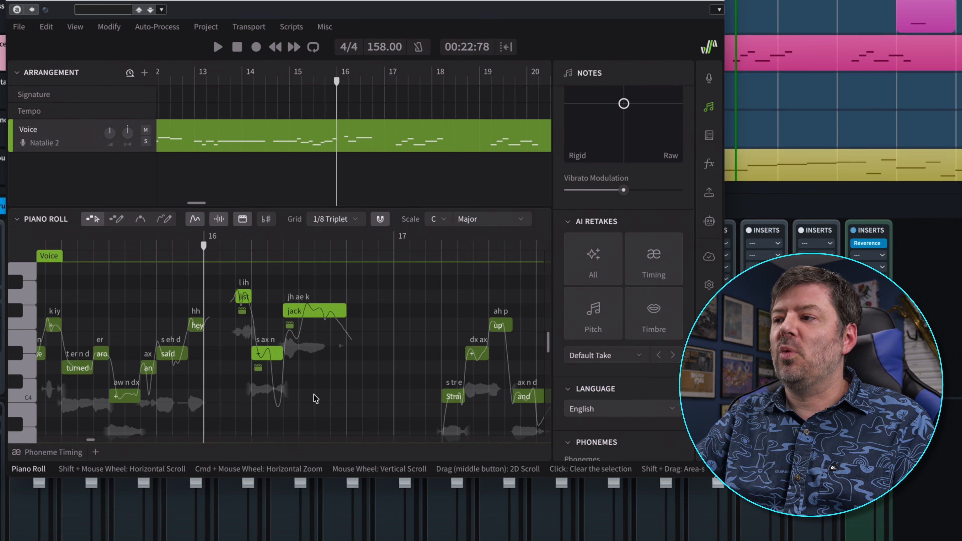
Step: Switch "listen" and "jack" in bar 16 to Take 1, view the phoneme settings, and select only "jack"
{"action": "left_click", "coordinate": [614, 357]}
{"action": "left_click", "coordinate": [599, 408]}
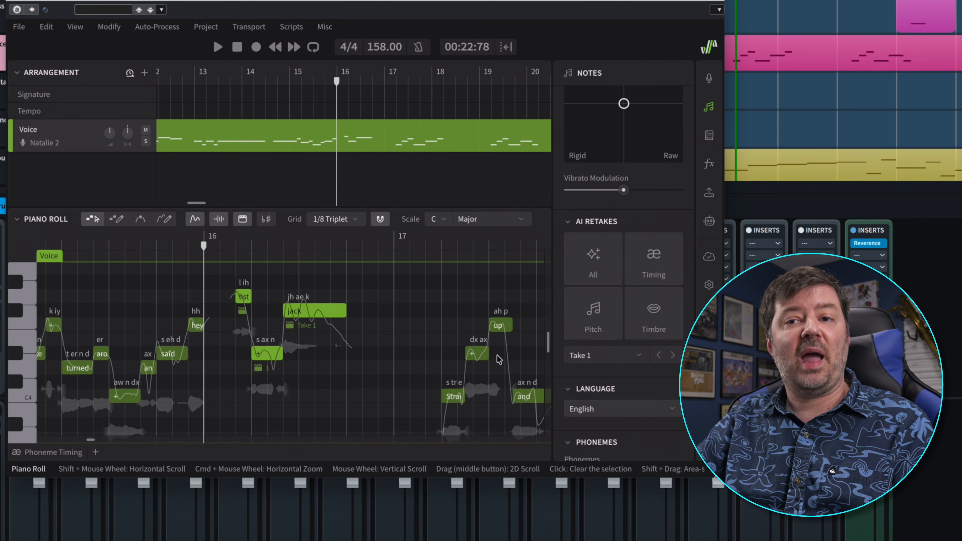
{"action": "scroll", "coordinate": [600, 334], "scroll_direction": "down", "scroll_amount": 2}
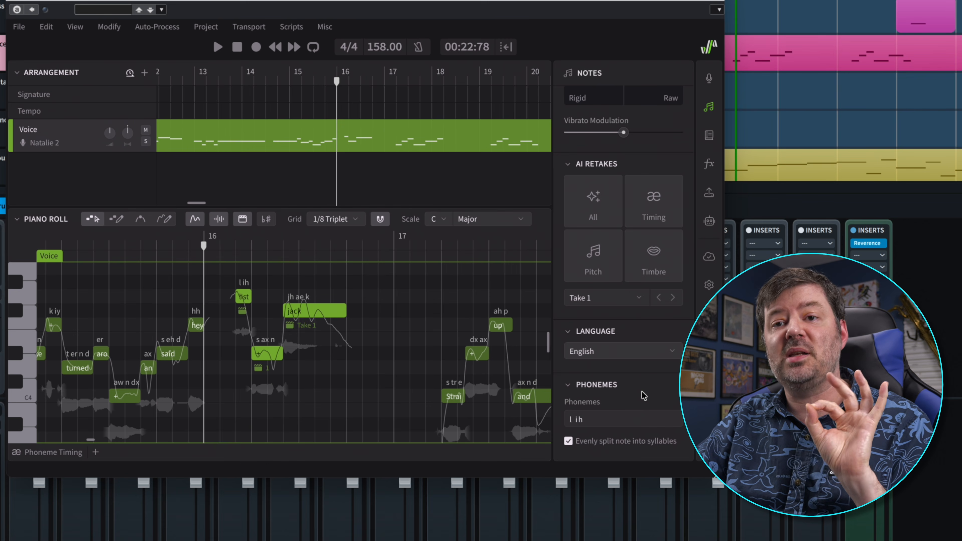
{"action": "left_click", "coordinate": [302, 353]}
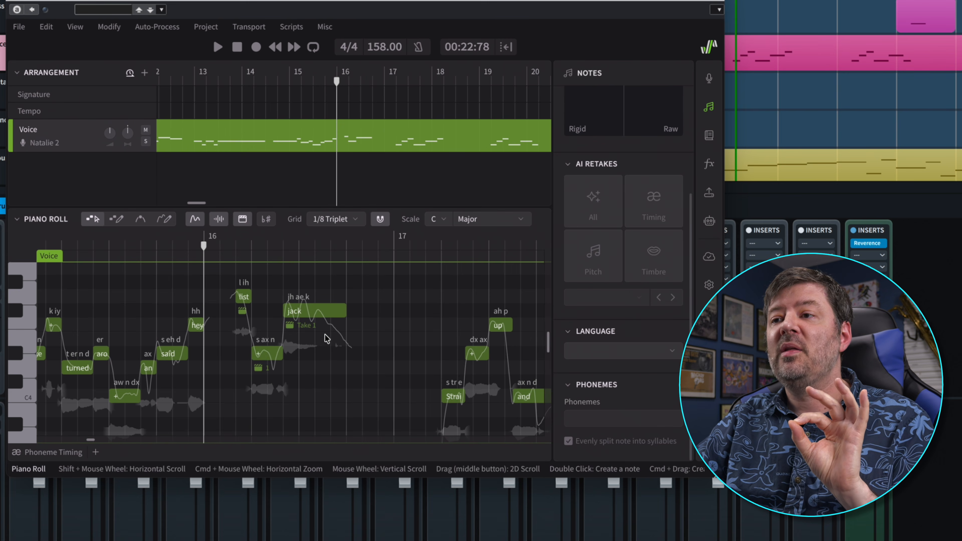
{"action": "left_click", "coordinate": [328, 313]}
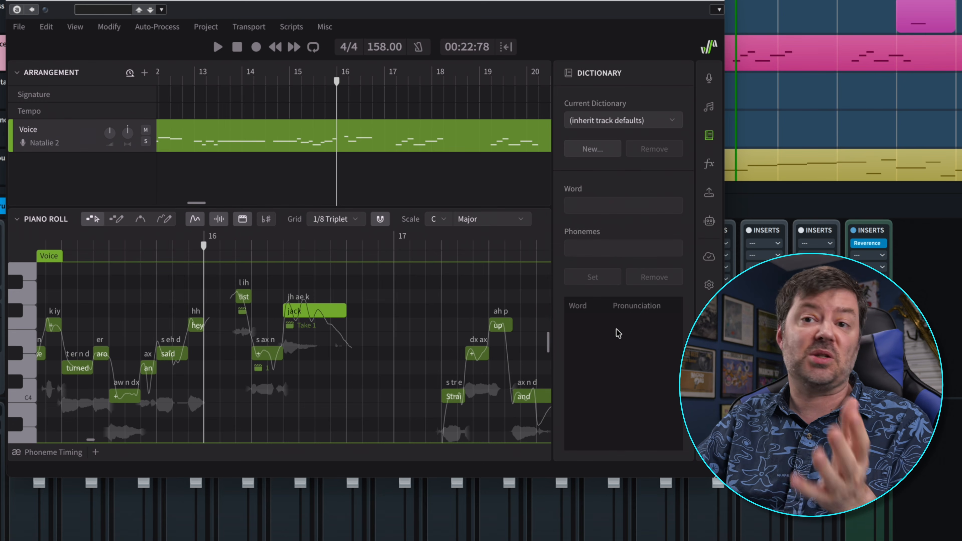
Step: Show the voice effects in place of the dictionary, and turn on Room Sound
{"action": "left_click", "coordinate": [709, 164]}
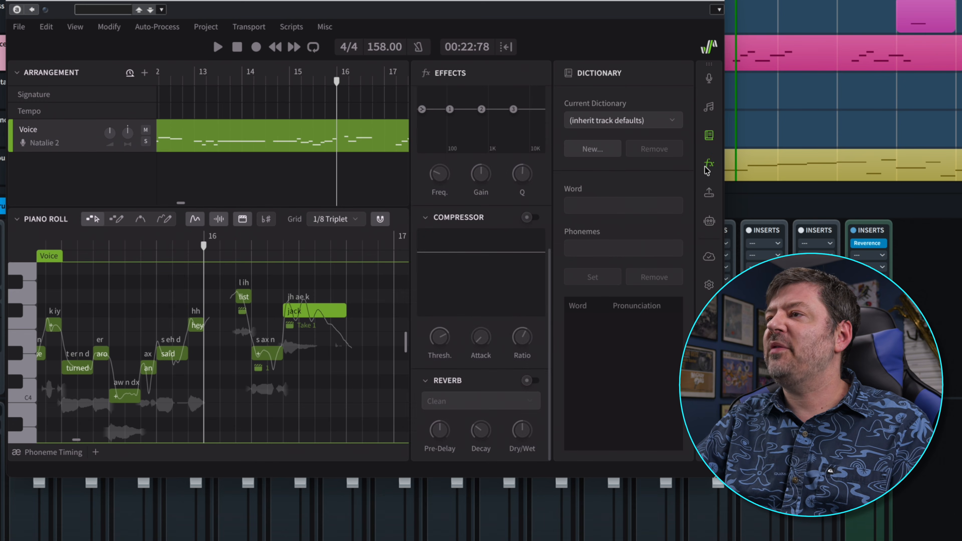
{"action": "left_click", "coordinate": [708, 135]}
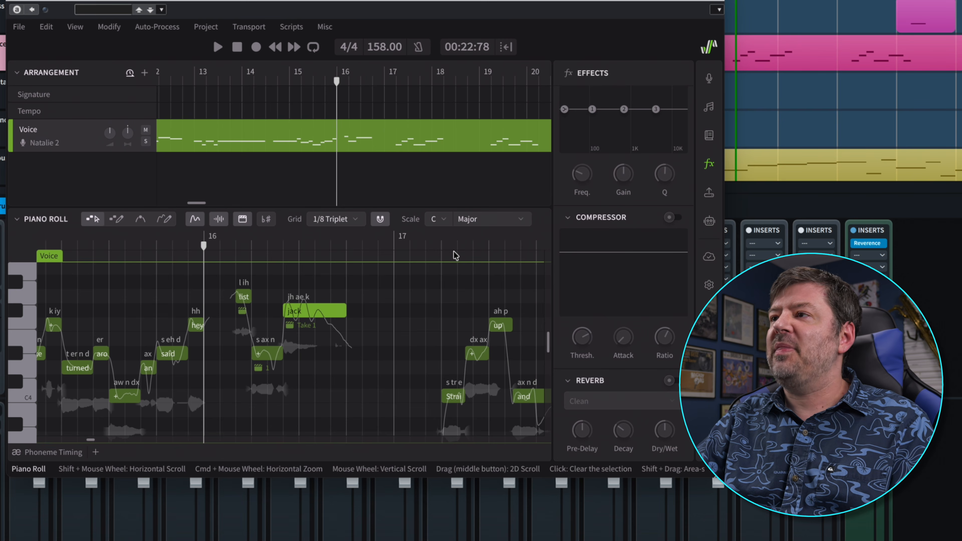
{"action": "scroll", "coordinate": [632, 182], "scroll_direction": "up", "scroll_amount": 5}
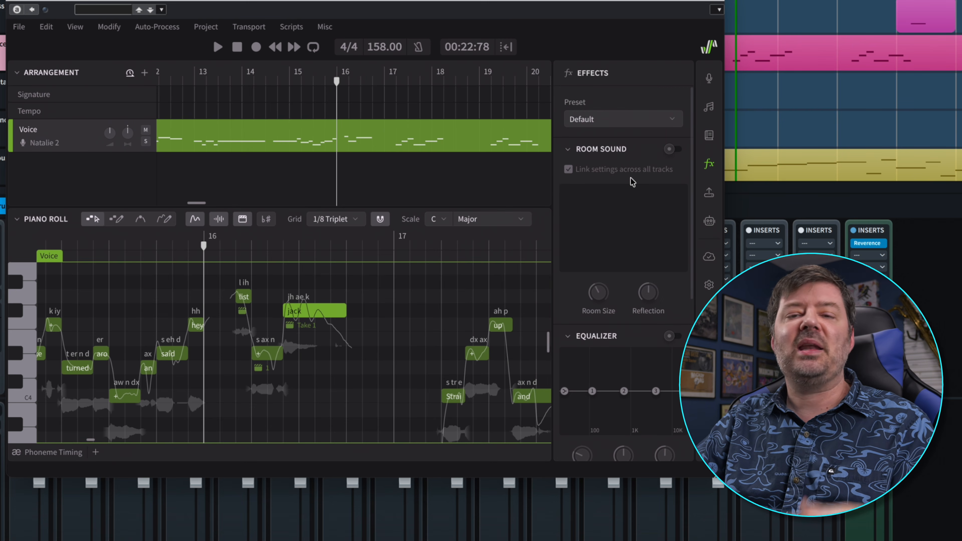
{"action": "left_click", "coordinate": [670, 152]}
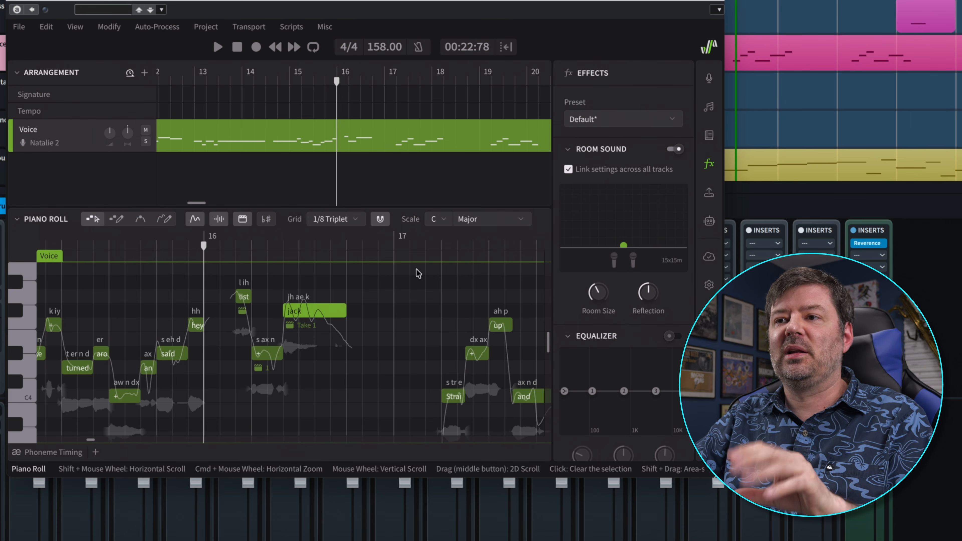
Step: Play back the vocal from just before bar 9 to hear it with Room Sound
{"action": "scroll", "coordinate": [178, 297], "scroll_direction": "left", "scroll_amount": 15}
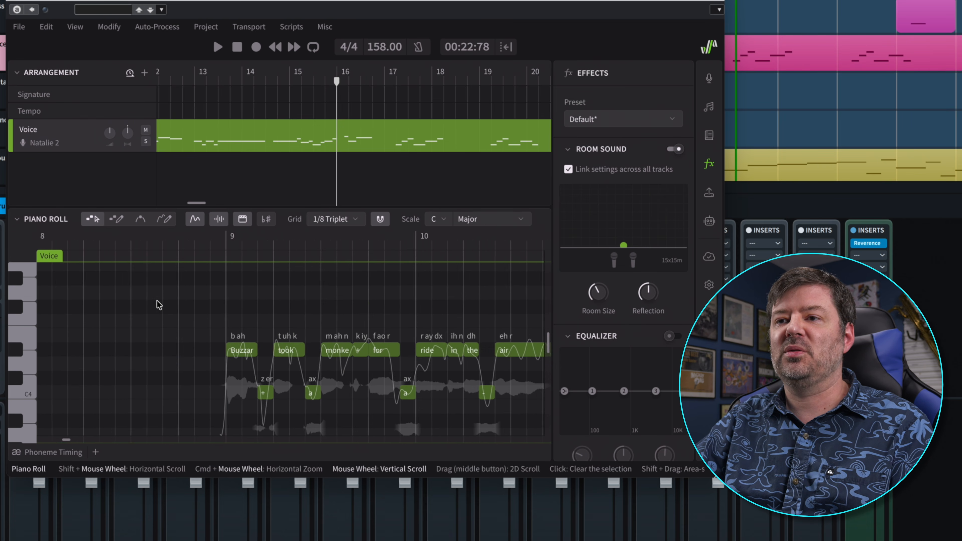
{"action": "left_click", "coordinate": [219, 245]}
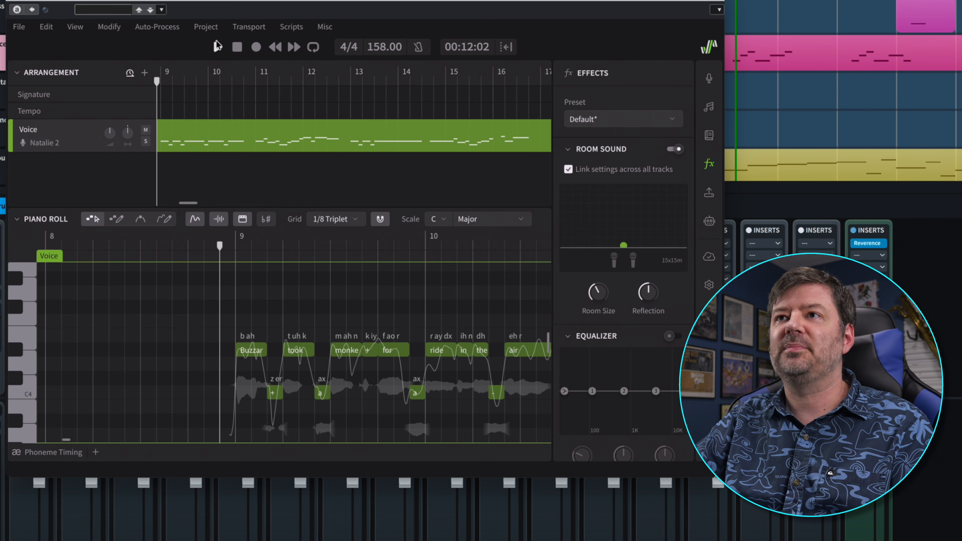
{"action": "left_click", "coordinate": [218, 47]}
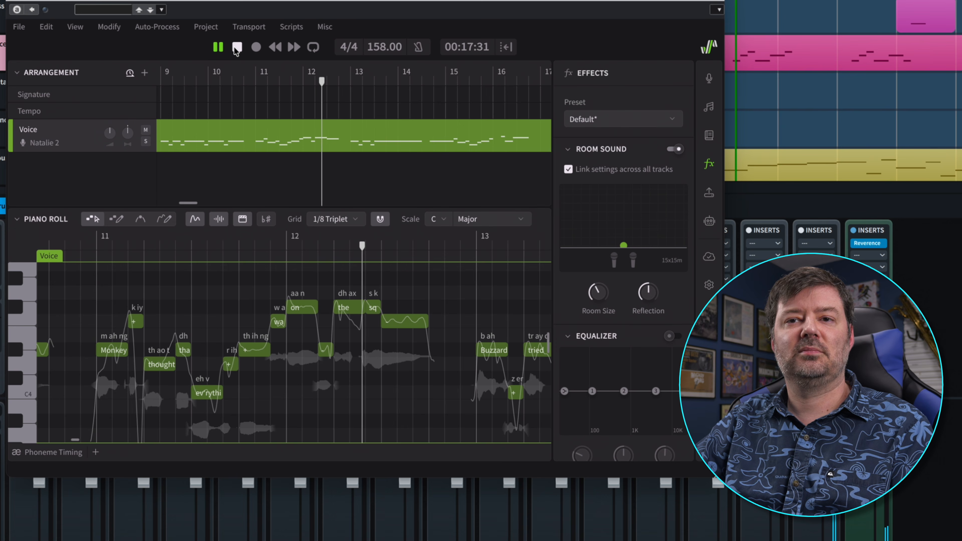
{"action": "left_click", "coordinate": [236, 48]}
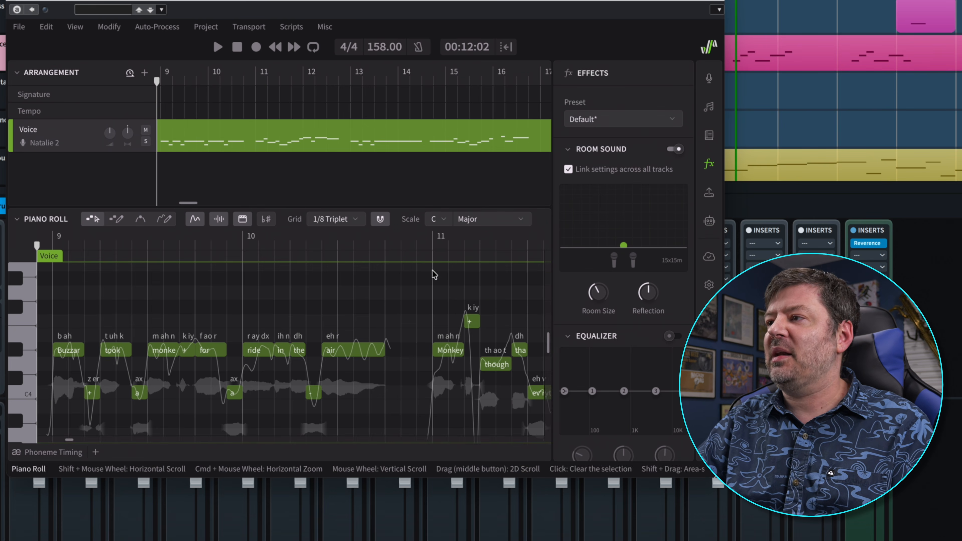
Step: Check the room size, equalizer and compressor settings, and turn on the Clean reverb
{"action": "mouse_move", "coordinate": [654, 311]}
{"action": "mouse_move", "coordinate": [595, 293]}
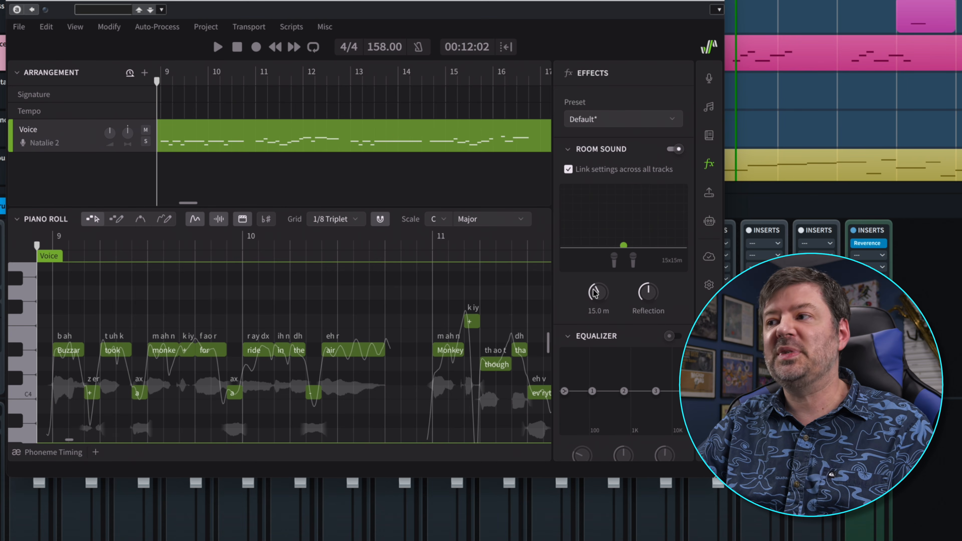
{"action": "scroll", "coordinate": [634, 336], "scroll_direction": "down", "scroll_amount": 5}
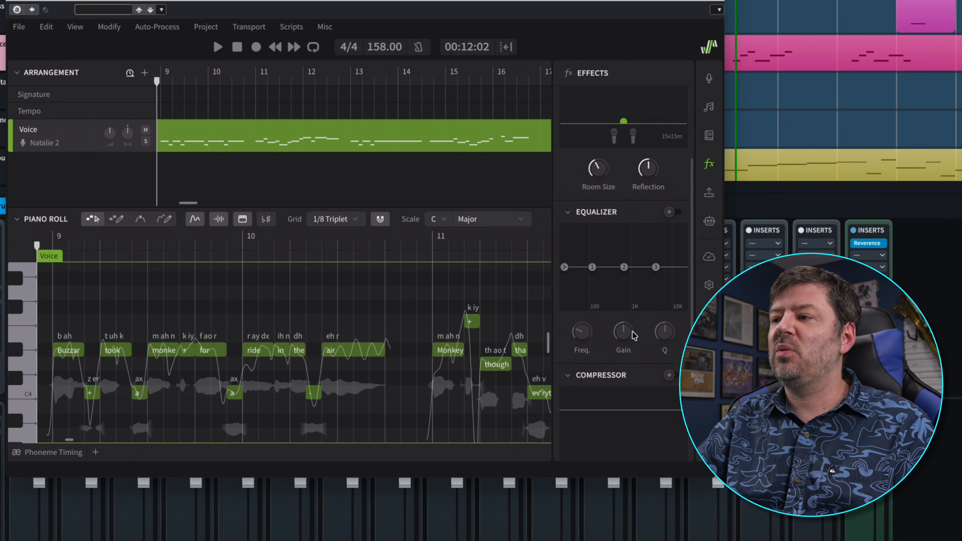
{"action": "scroll", "coordinate": [634, 336], "scroll_direction": "down", "scroll_amount": 1}
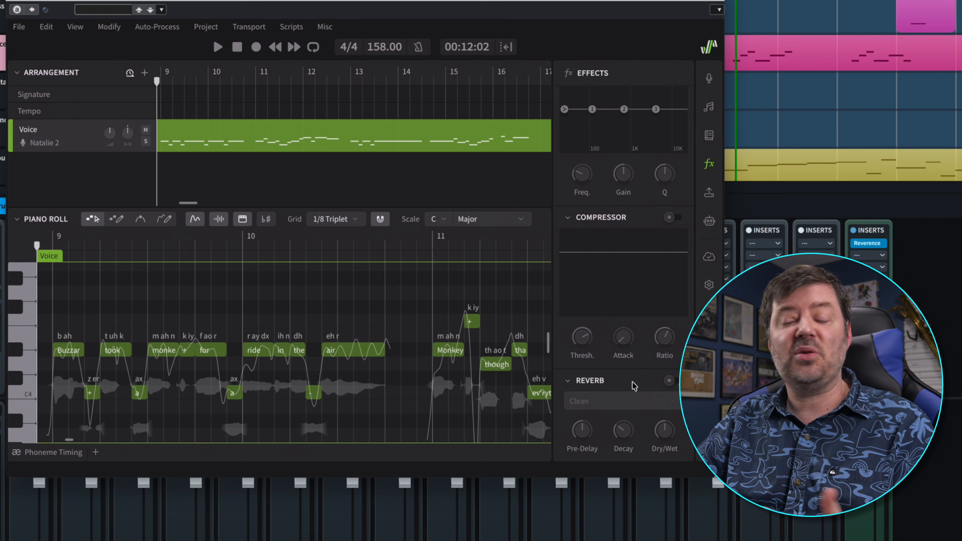
{"action": "left_click", "coordinate": [674, 380]}
Step: Play back the opening of the vocal from just before bar 9 to hear the reverb
{"action": "scroll", "coordinate": [284, 327], "scroll_direction": "left", "scroll_amount": 5}
{"action": "scroll", "coordinate": [285, 323], "scroll_direction": "left", "scroll_amount": 5}
{"action": "scroll", "coordinate": [450, 280], "scroll_direction": "right", "scroll_amount": 5}
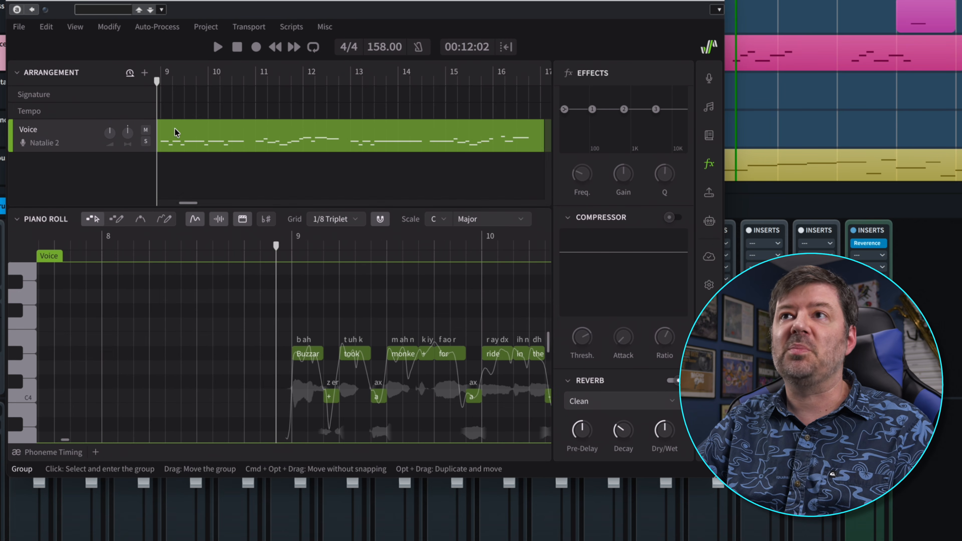
{"action": "left_click", "coordinate": [216, 48]}
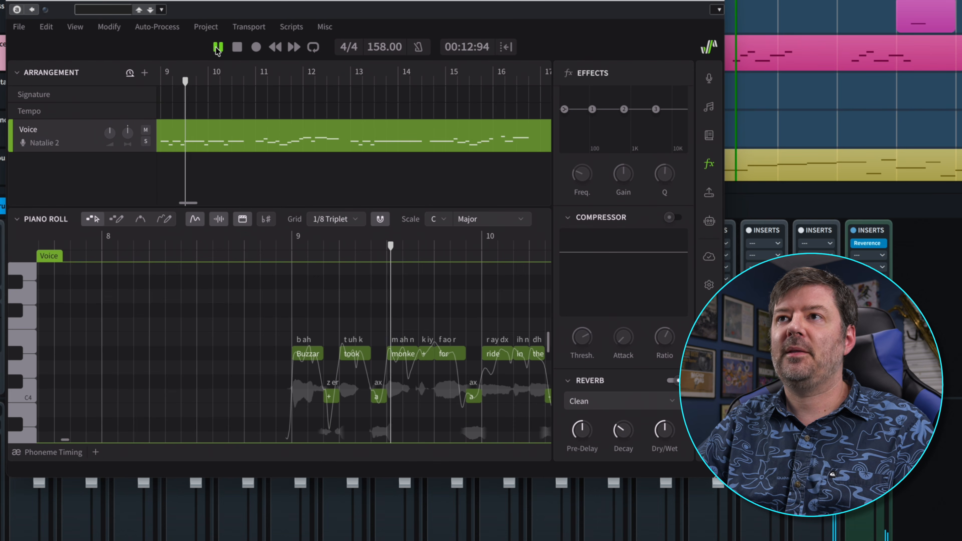
{"action": "left_click", "coordinate": [236, 46]}
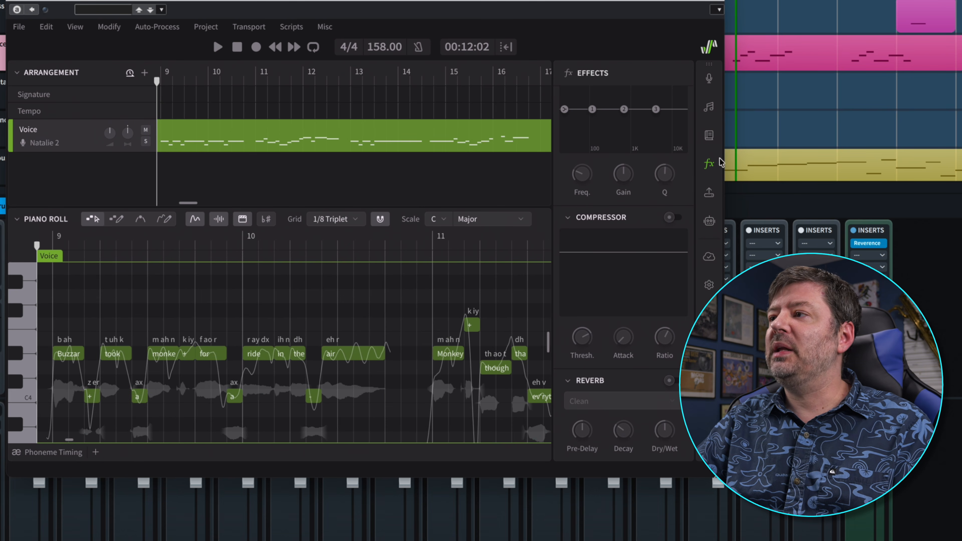
Step: Hide the effects, open the settings, and examine the General and Audio & MIDI options, including the plugin channel layout choices
{"action": "left_click", "coordinate": [709, 166]}
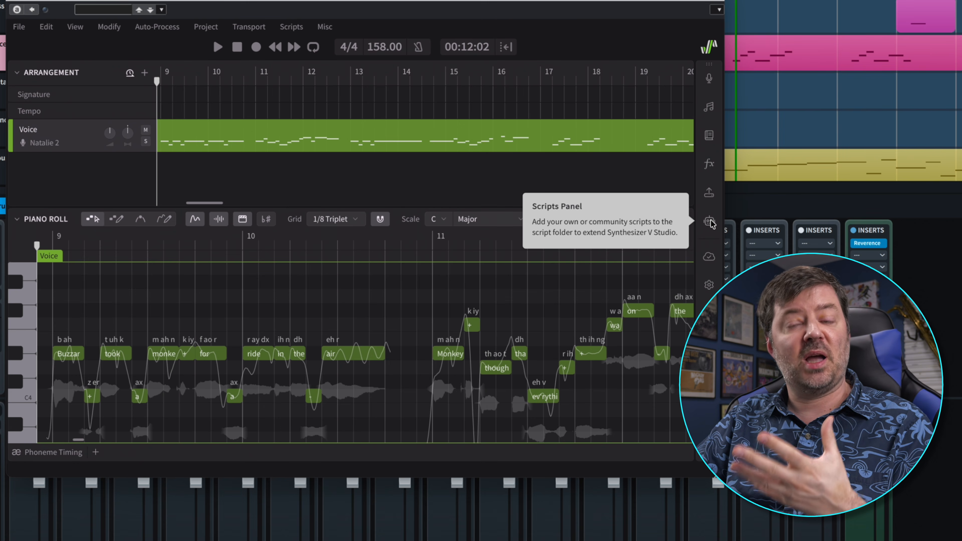
{"action": "left_click", "coordinate": [709, 285]}
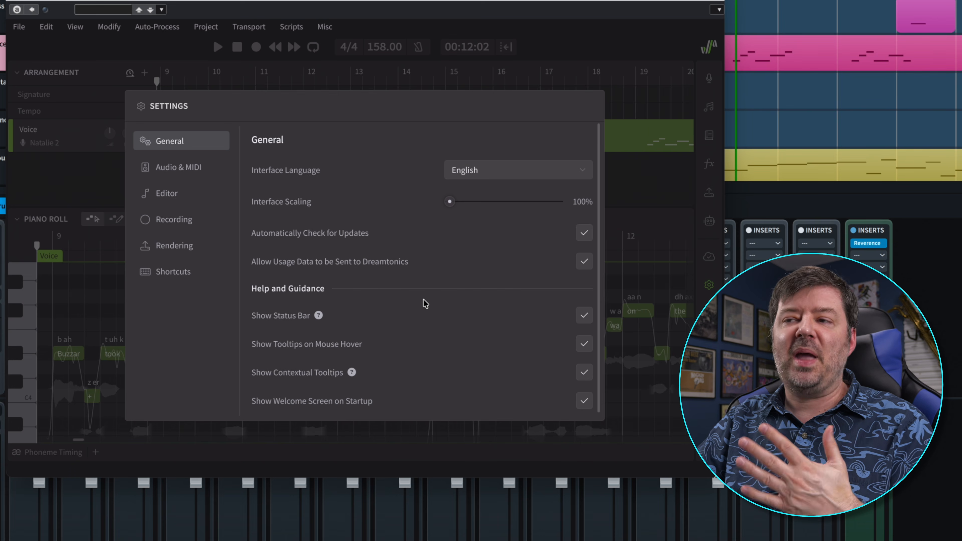
{"action": "scroll", "coordinate": [425, 303], "scroll_direction": "down", "scroll_amount": 1}
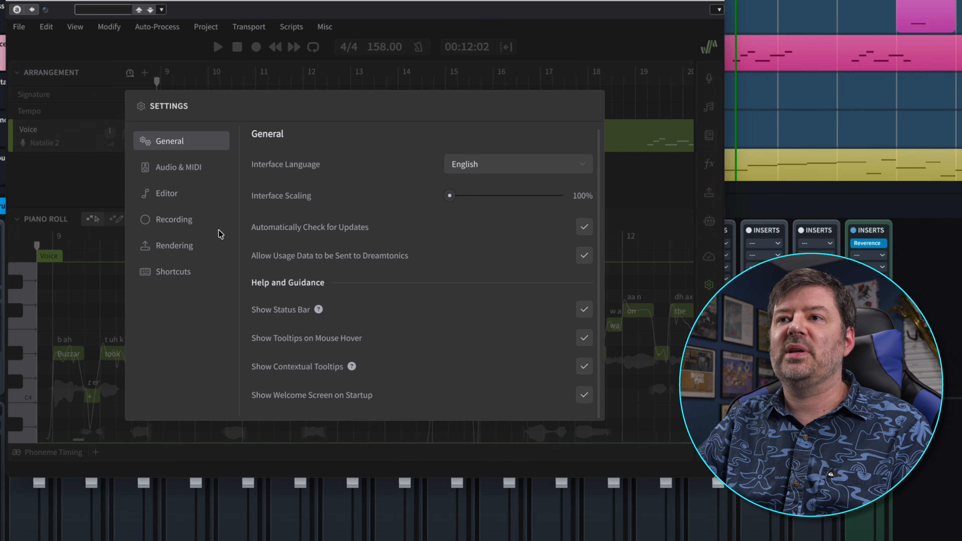
{"action": "left_click", "coordinate": [183, 169]}
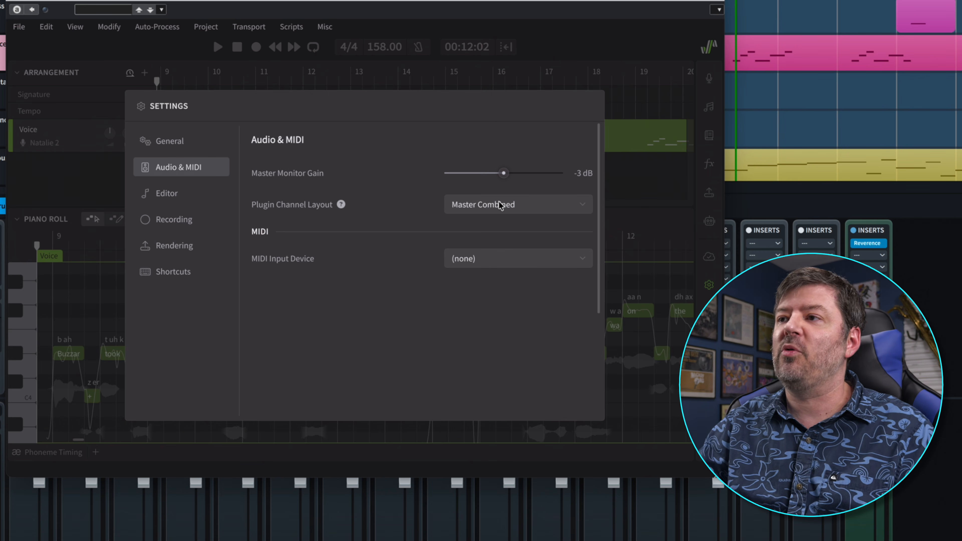
{"action": "left_click", "coordinate": [500, 204]}
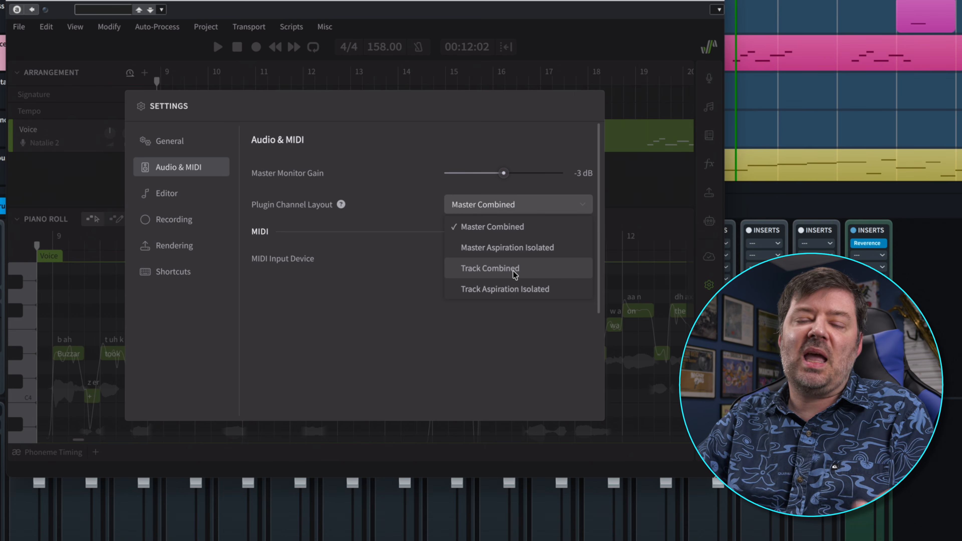
{"action": "left_click", "coordinate": [385, 306]}
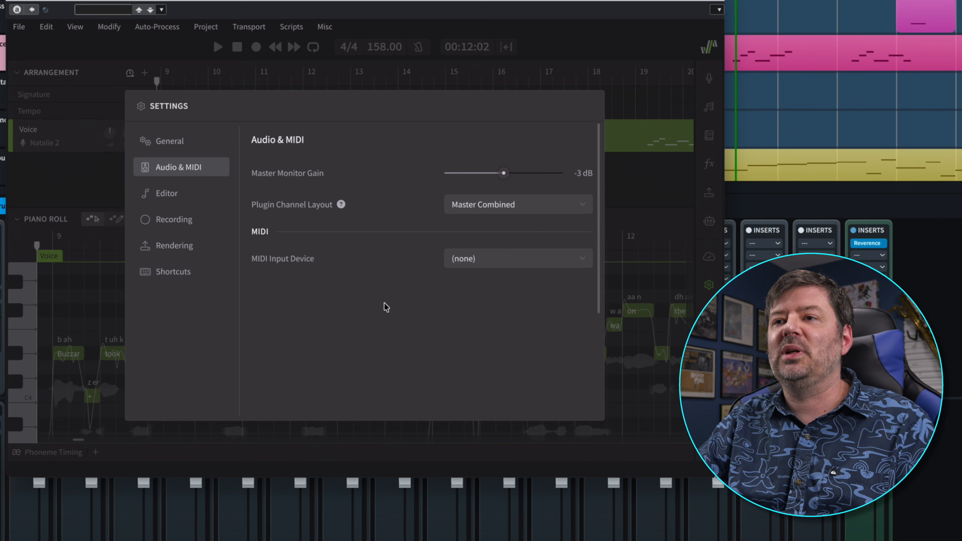
Step: Examine the Editor, Recording, Rendering and Shortcuts settings, and close the settings
{"action": "left_click", "coordinate": [192, 192]}
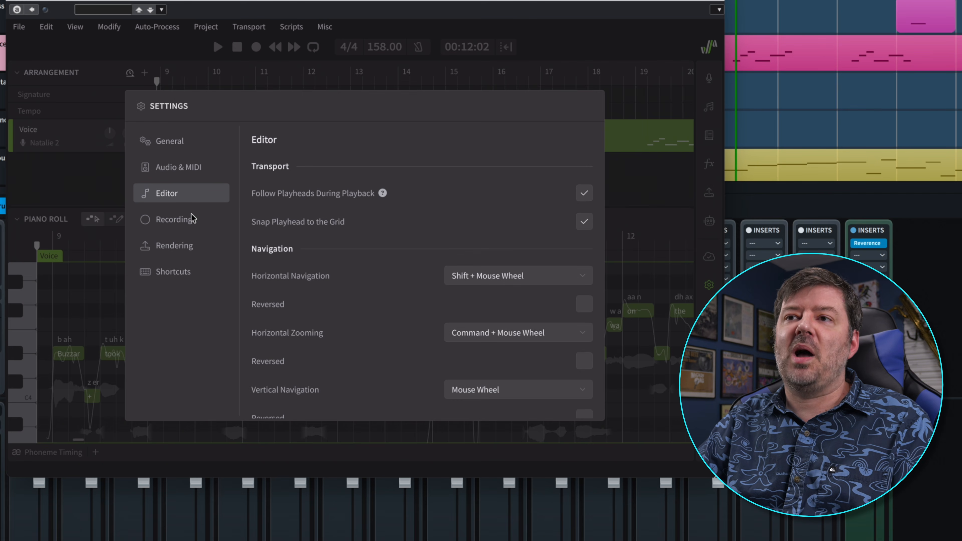
{"action": "left_click", "coordinate": [176, 223]}
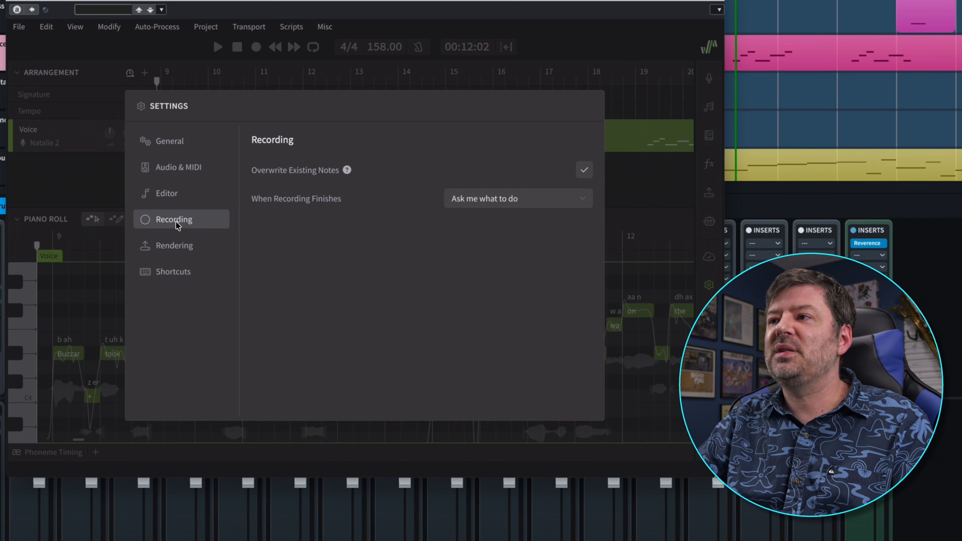
{"action": "left_click", "coordinate": [190, 253]}
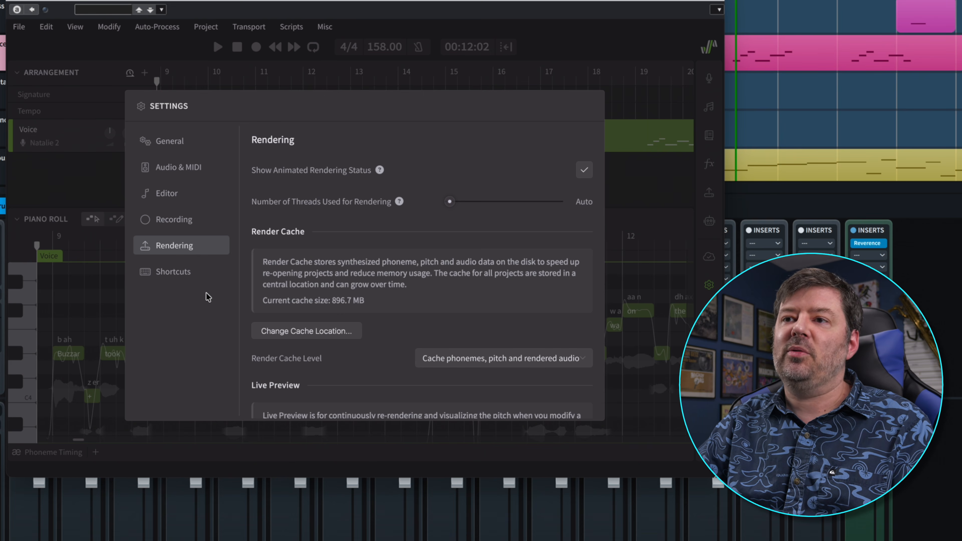
{"action": "left_click", "coordinate": [186, 279]}
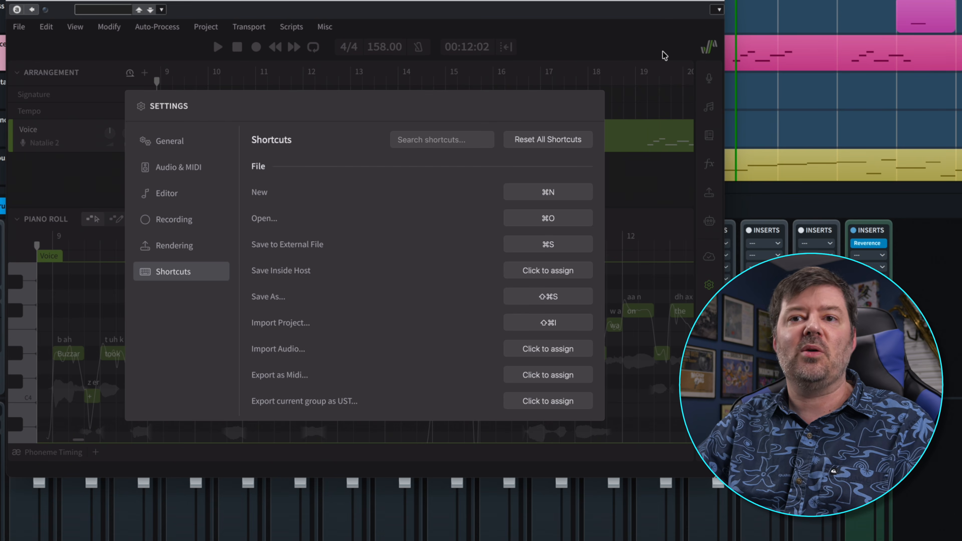
{"action": "left_click", "coordinate": [616, 79]}
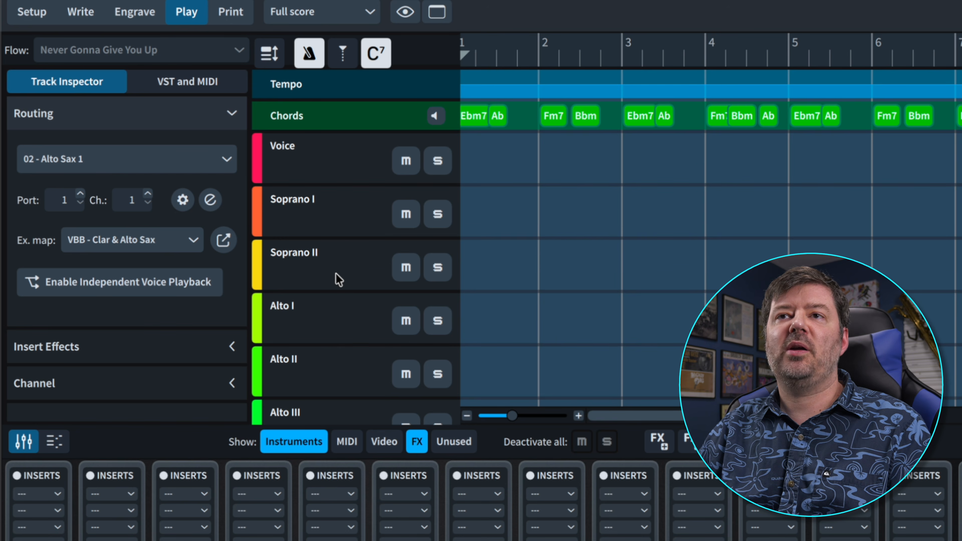
Step: In Dorico's Never Gonna Give You Up project, add a VST instrument slot and load Synthesizer V Studio 2 Plugin into it
{"action": "scroll", "coordinate": [328, 340], "scroll_direction": "down", "scroll_amount": 4}
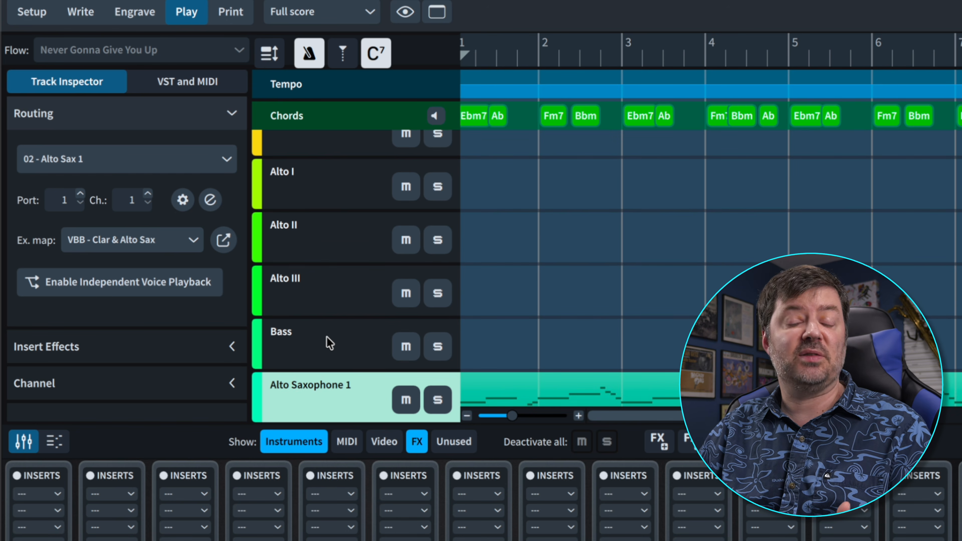
{"action": "scroll", "coordinate": [299, 250], "scroll_direction": "up", "scroll_amount": 4}
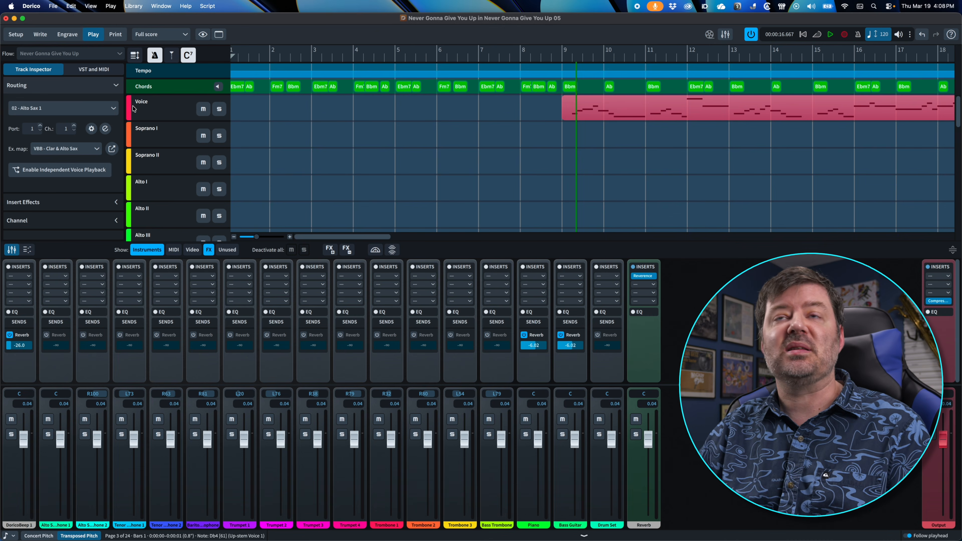
{"action": "left_click", "coordinate": [93, 71]}
{"action": "scroll", "coordinate": [38, 171], "scroll_direction": "down", "scroll_amount": 5}
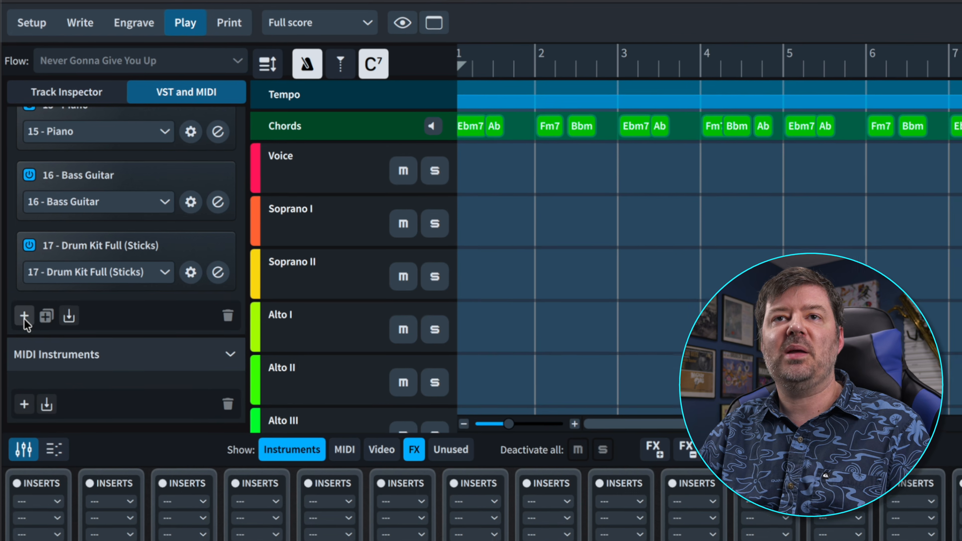
{"action": "left_click", "coordinate": [20, 279]}
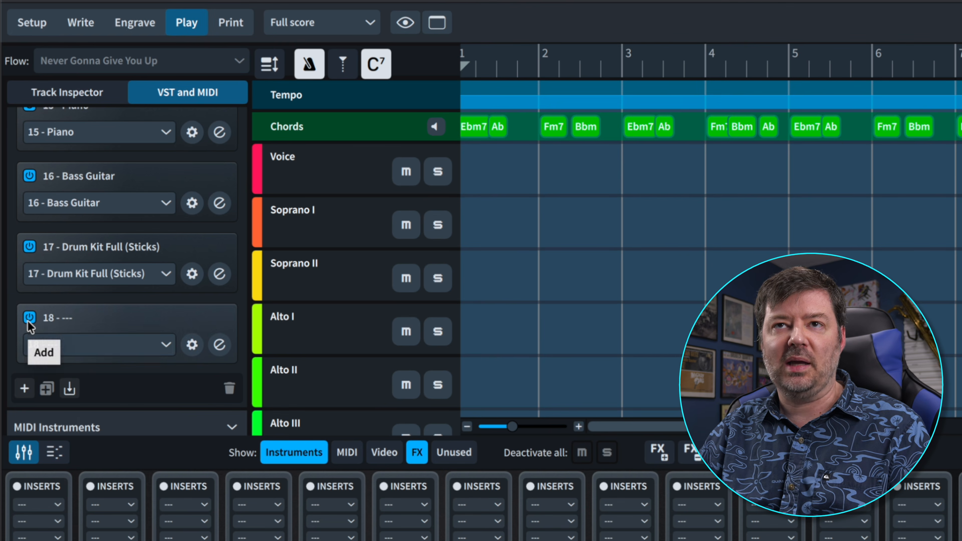
{"action": "left_click", "coordinate": [164, 347]}
{"action": "left_click", "coordinate": [122, 398]}
{"action": "left_click", "coordinate": [123, 399]}
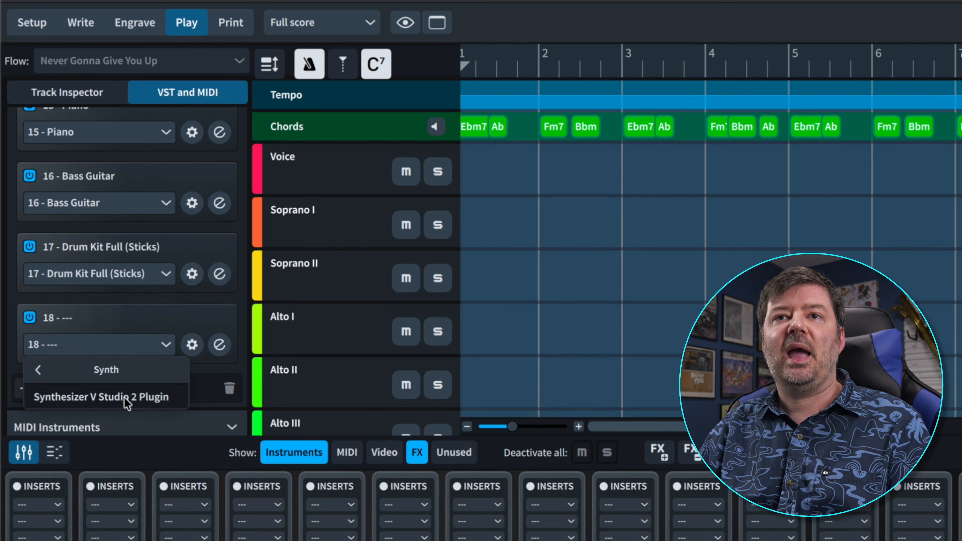
{"action": "left_click", "coordinate": [167, 397]}
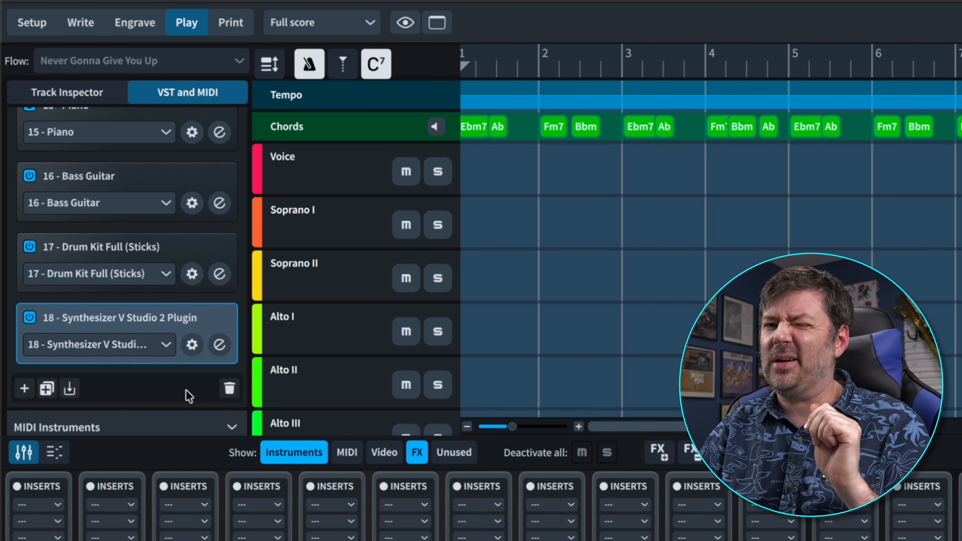
Step: Route the Voice track to the 18 - Synthesizer V Studio 2 Plugin instrument on channel 1
{"action": "left_click", "coordinate": [92, 99]}
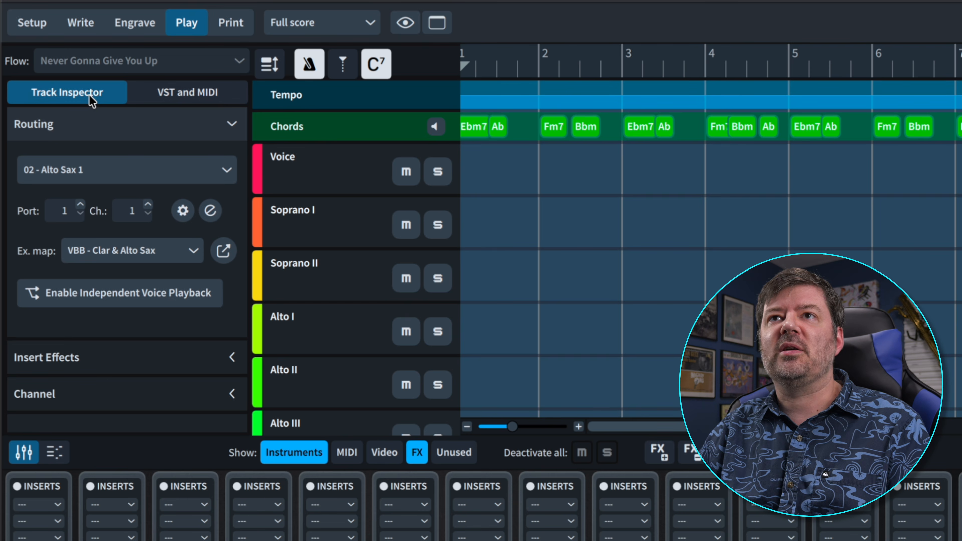
{"action": "left_click", "coordinate": [311, 165]}
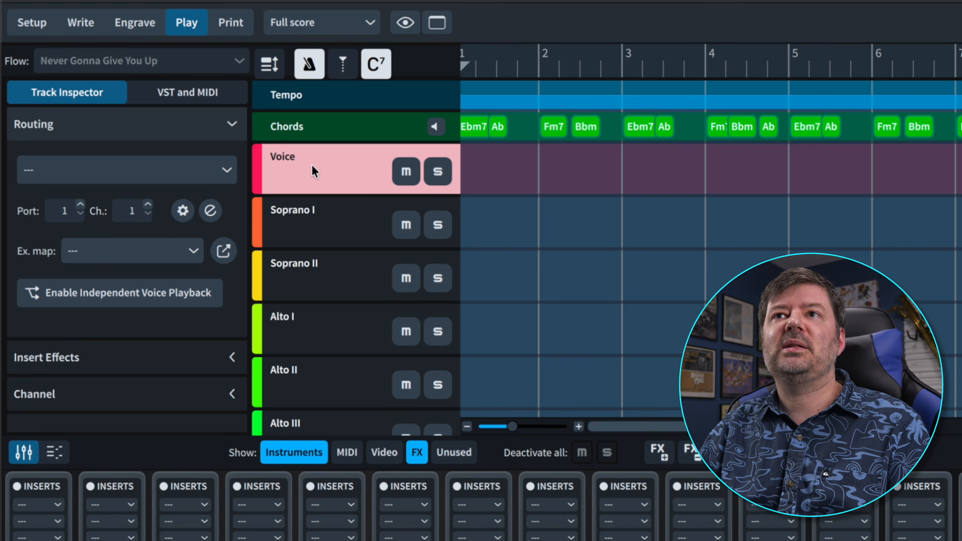
{"action": "left_click", "coordinate": [222, 174]}
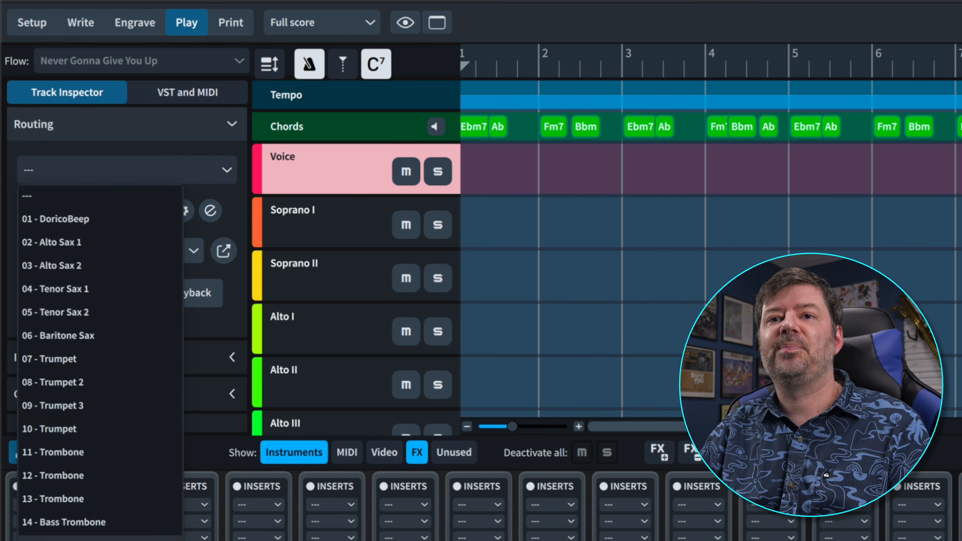
{"action": "left_click", "coordinate": [166, 540]}
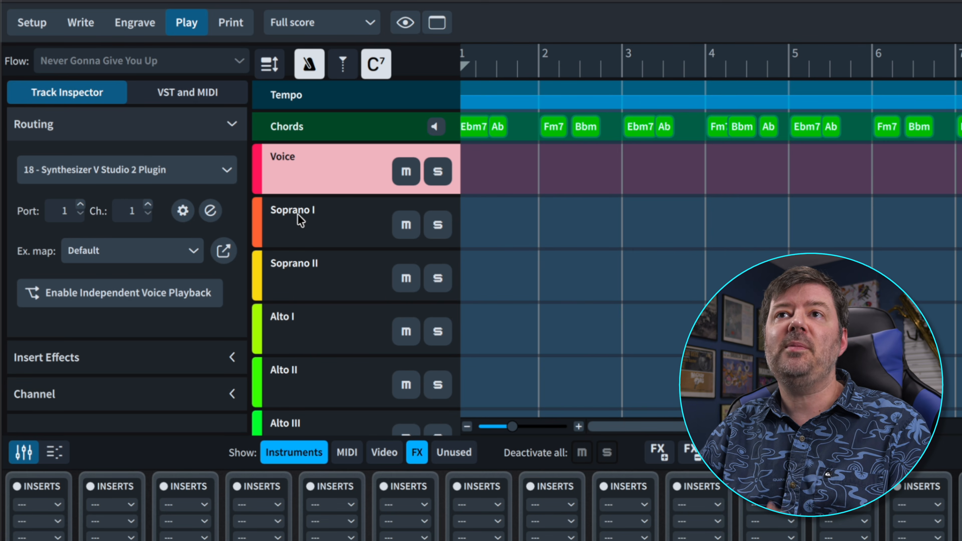
Step: Route the Soprano I track to 18 - Synthesizer V Studio 2 Plugin and set its channel to 2
{"action": "left_click", "coordinate": [308, 220]}
{"action": "left_click", "coordinate": [172, 174]}
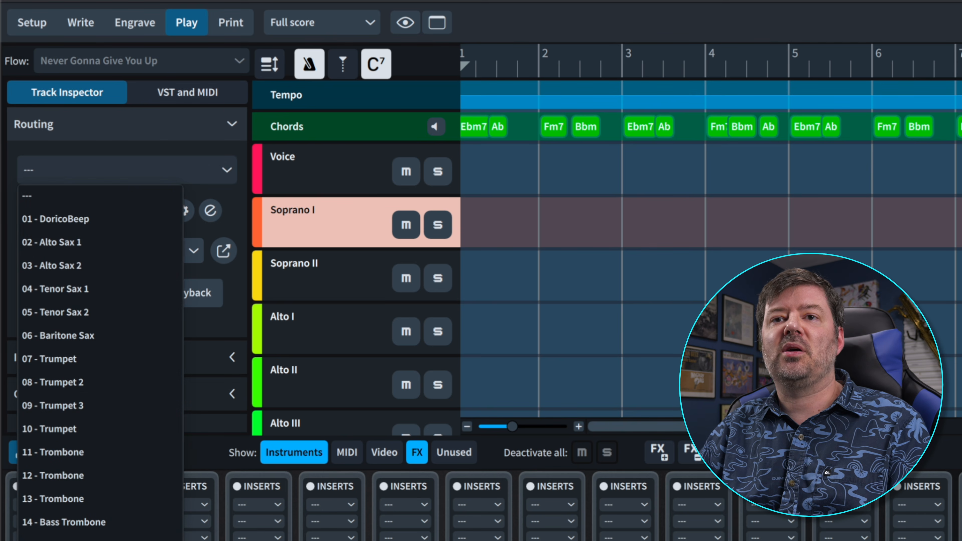
{"action": "left_click", "coordinate": [152, 540]}
{"action": "left_click", "coordinate": [148, 205]}
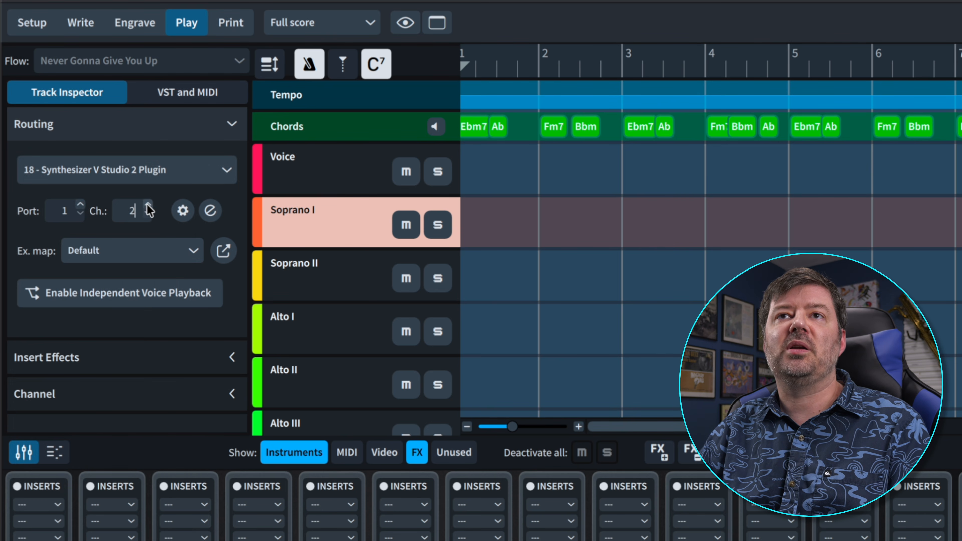
Step: Route the Soprano II track to 18 - Synthesizer V Studio 2 Plugin and set its channel to 3
{"action": "left_click", "coordinate": [345, 280]}
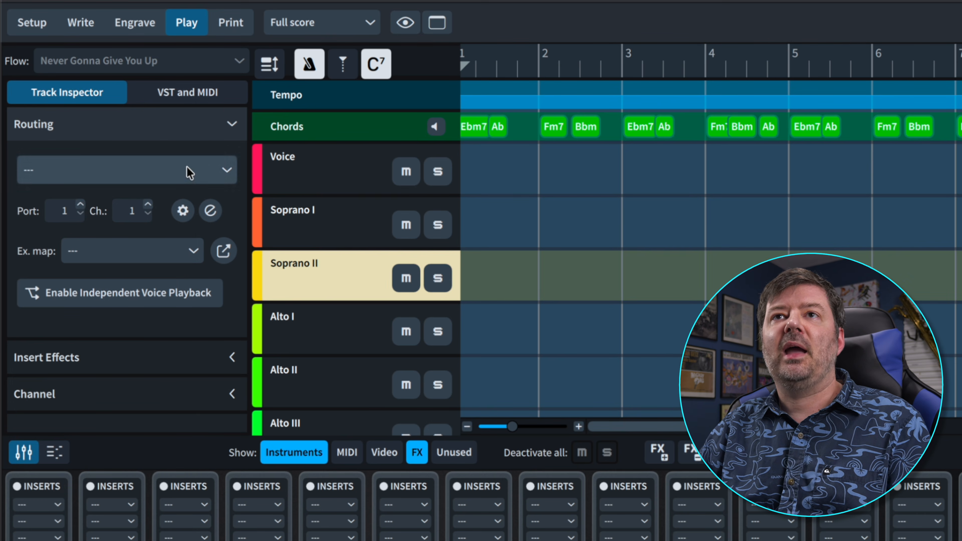
{"action": "left_click", "coordinate": [184, 174]}
{"action": "left_click", "coordinate": [163, 540]}
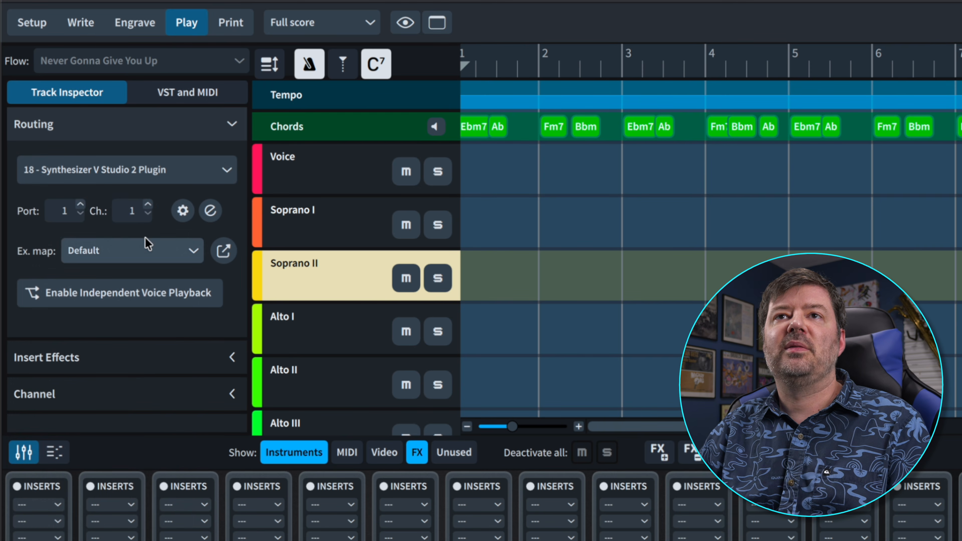
{"action": "left_click", "coordinate": [148, 204]}
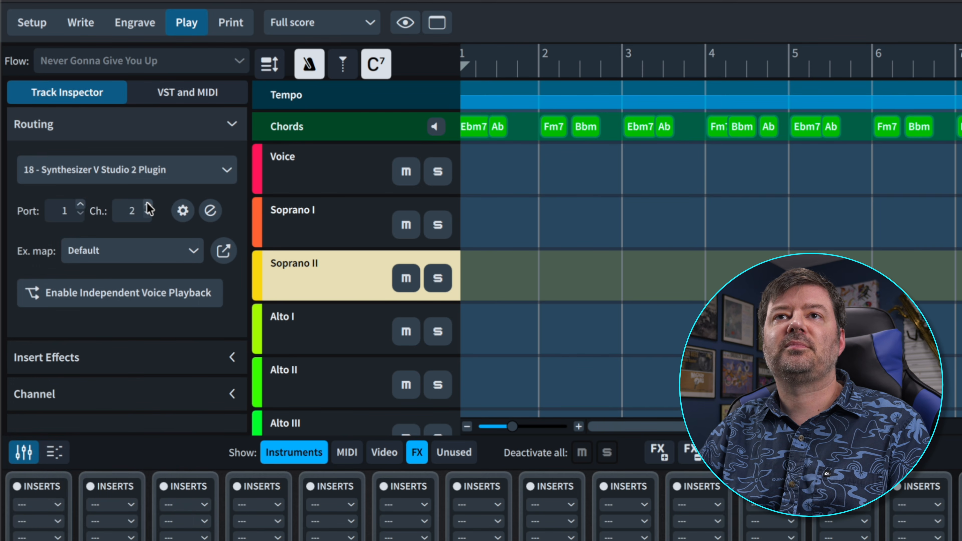
{"action": "left_click", "coordinate": [148, 205]}
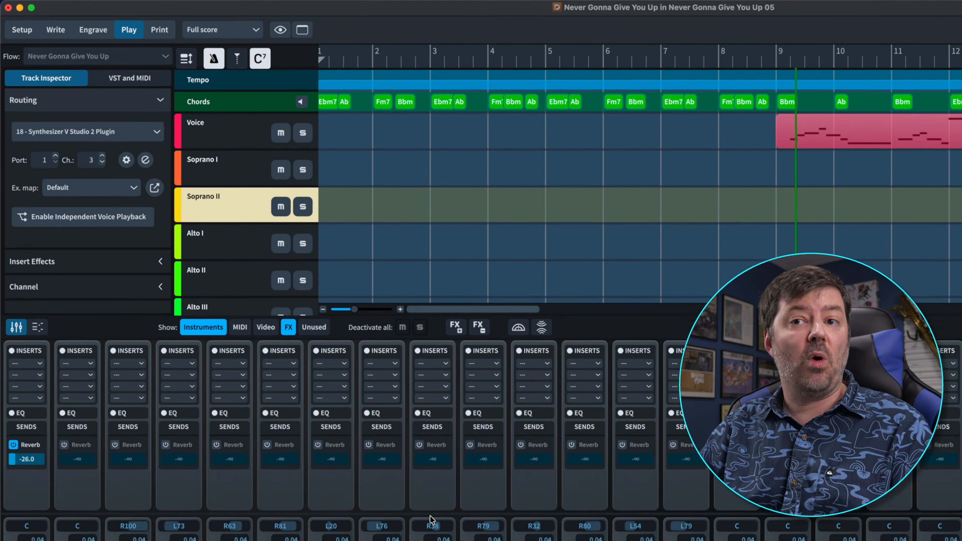
Step: Pan the Voice channel towards the right in the mixer
{"action": "left_click", "coordinate": [156, 184]}
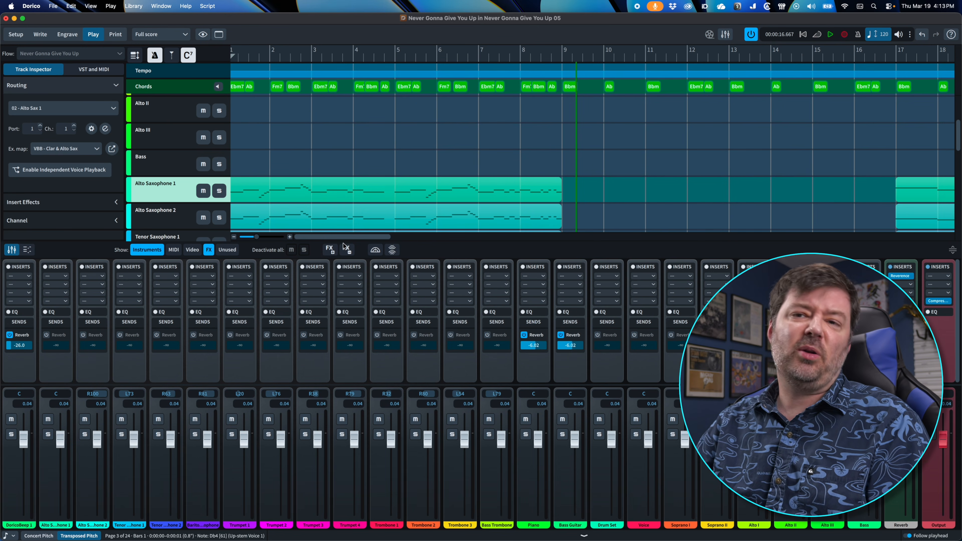
{"action": "left_click", "coordinate": [647, 396]}
{"action": "left_click_drag", "start_coordinate": [646, 394], "coordinate": [672, 397]}
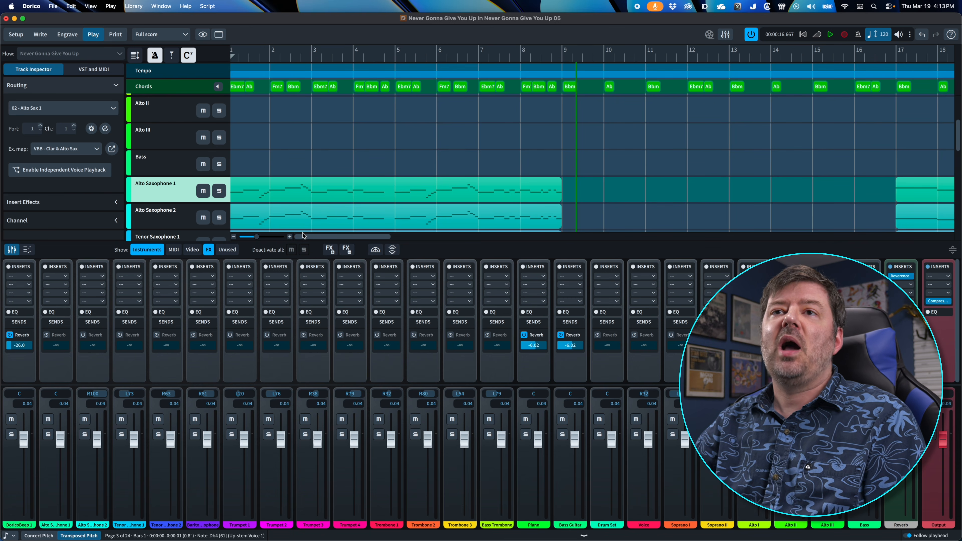
Step: Open the Synthesizer V plugin from the Soprano I routing and set its plugin channel layout to Track Combined
{"action": "scroll", "coordinate": [153, 134], "scroll_direction": "up", "scroll_amount": 4}
{"action": "left_click", "coordinate": [153, 134]}
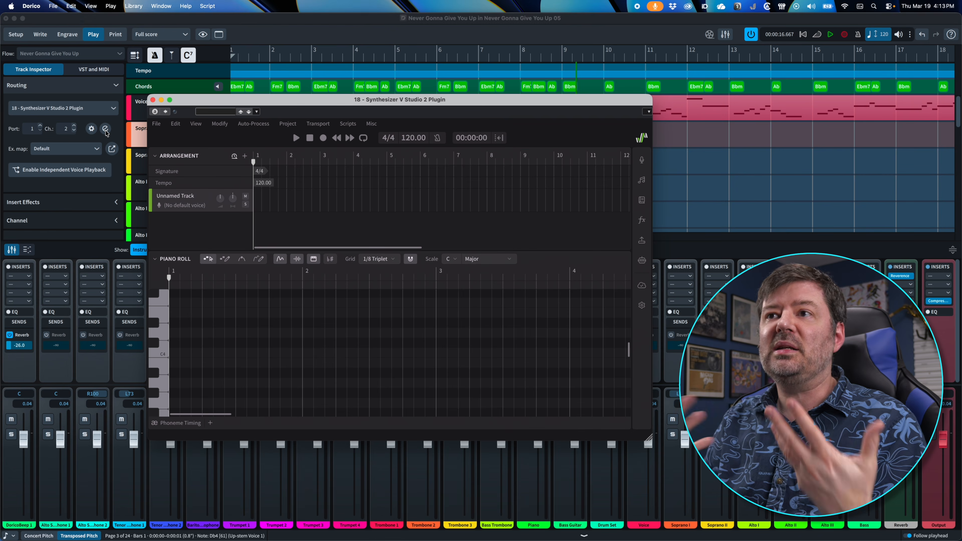
{"action": "left_click", "coordinate": [105, 129]}
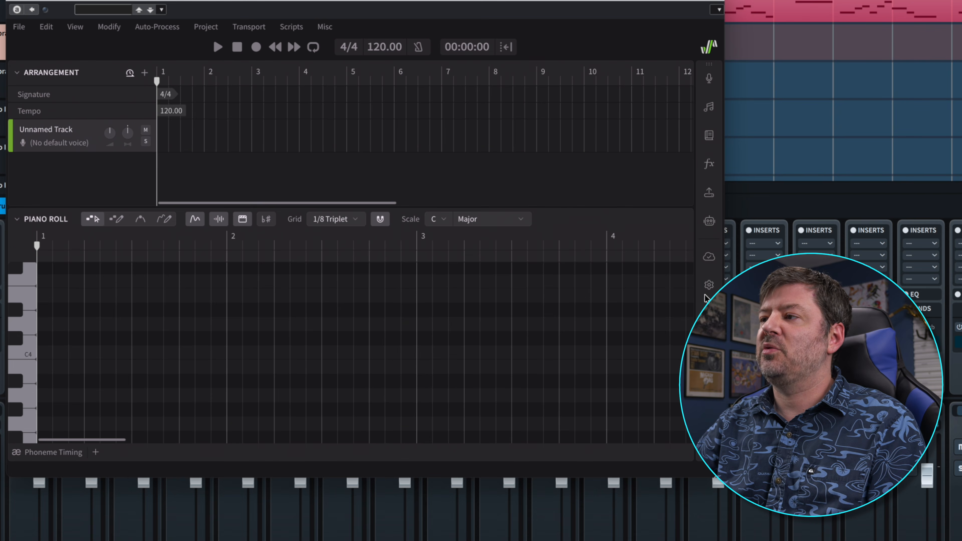
{"action": "left_click", "coordinate": [709, 286]}
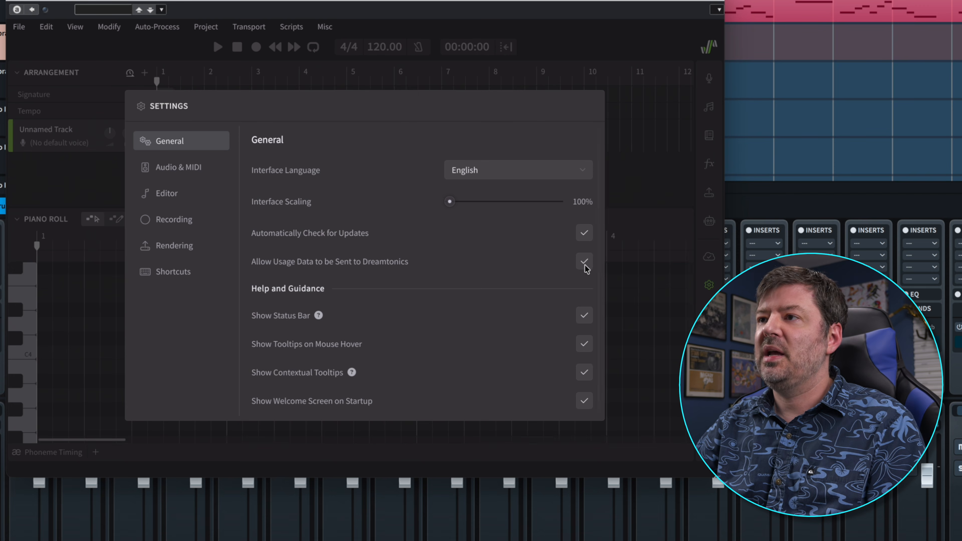
{"action": "left_click", "coordinate": [190, 170]}
{"action": "left_click", "coordinate": [521, 212]}
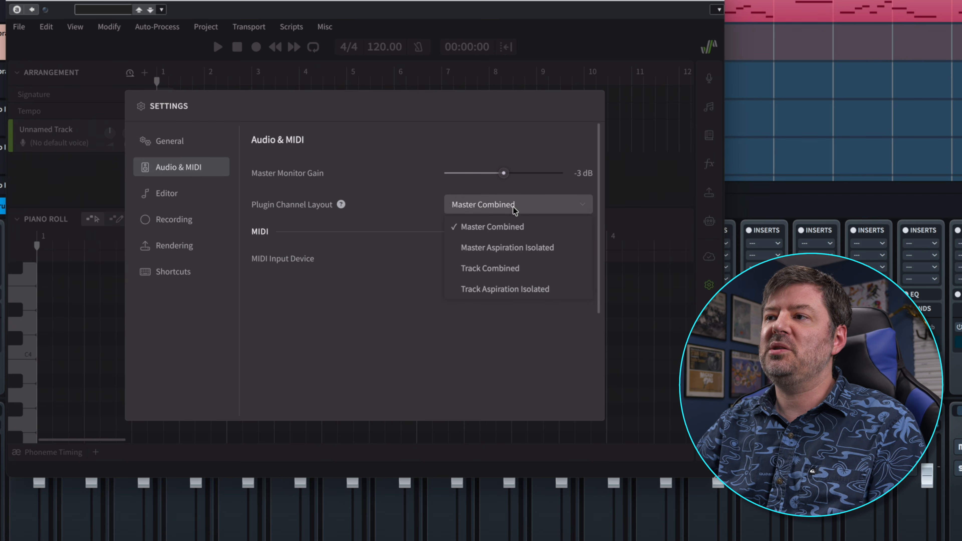
{"action": "left_click", "coordinate": [517, 272]}
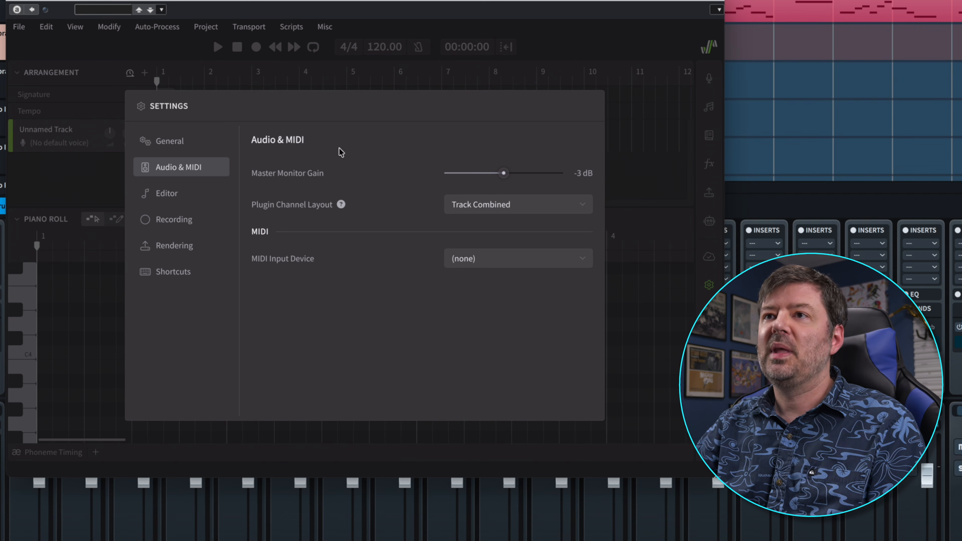
{"action": "left_click", "coordinate": [430, 77]}
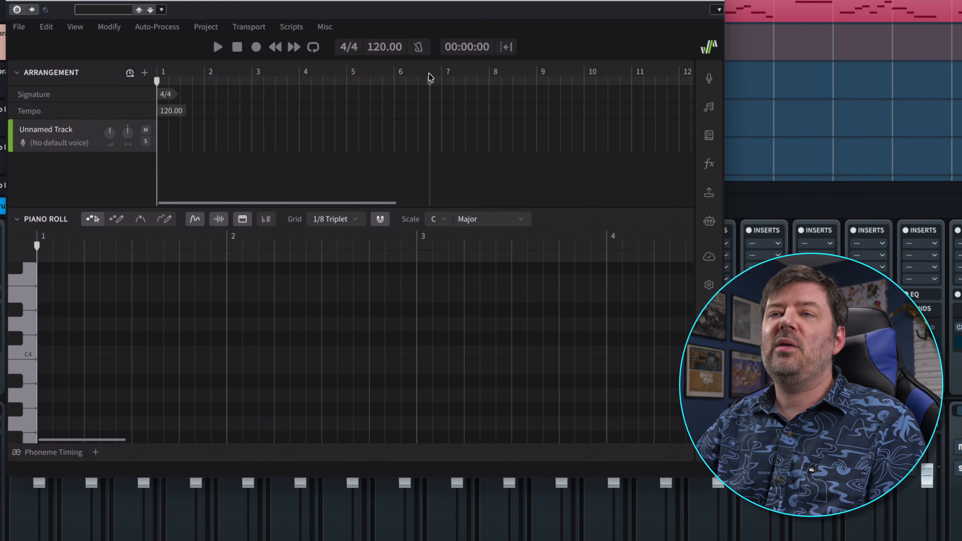
Step: Import the score's MusicXML into the plugin with only Voice, Soprano I–II, Alto I–III and Bass, cleaning up short silences and overlaps automatically
{"action": "left_click", "coordinate": [19, 28]}
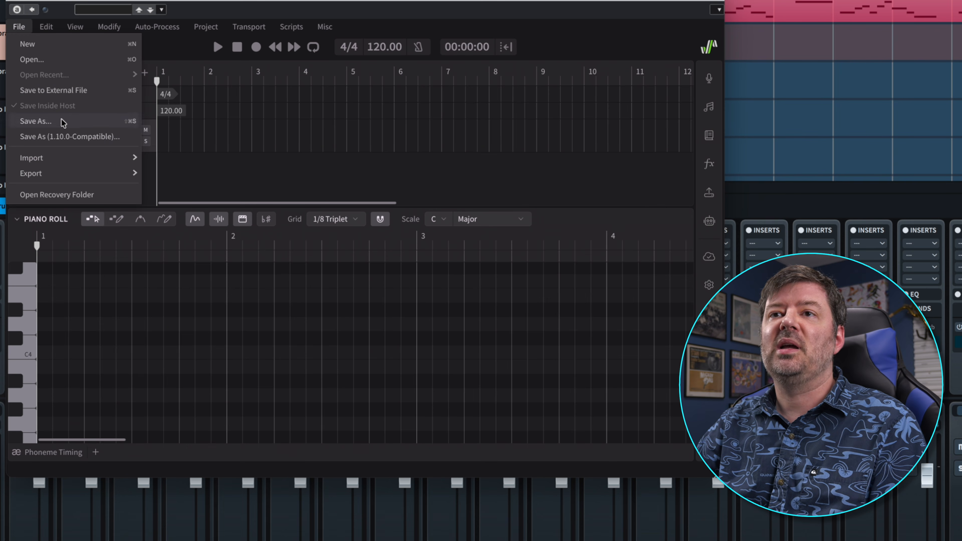
{"action": "mouse_move", "coordinate": [71, 173]}
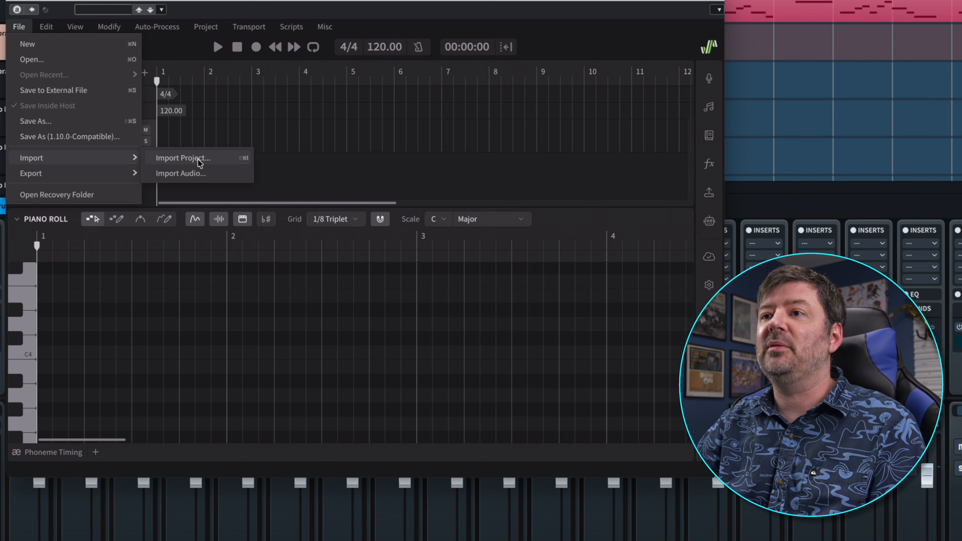
{"action": "left_click", "coordinate": [199, 163]}
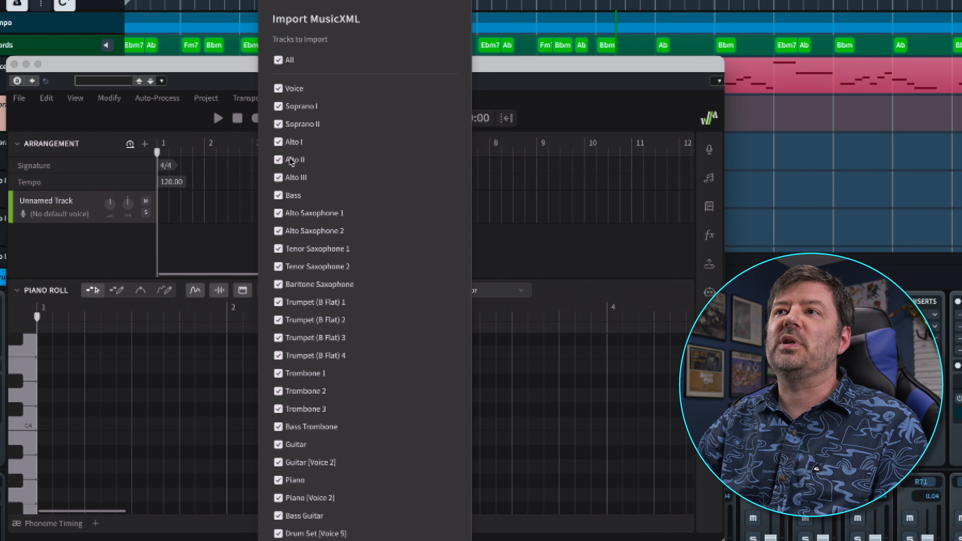
{"action": "left_click", "coordinate": [278, 61]}
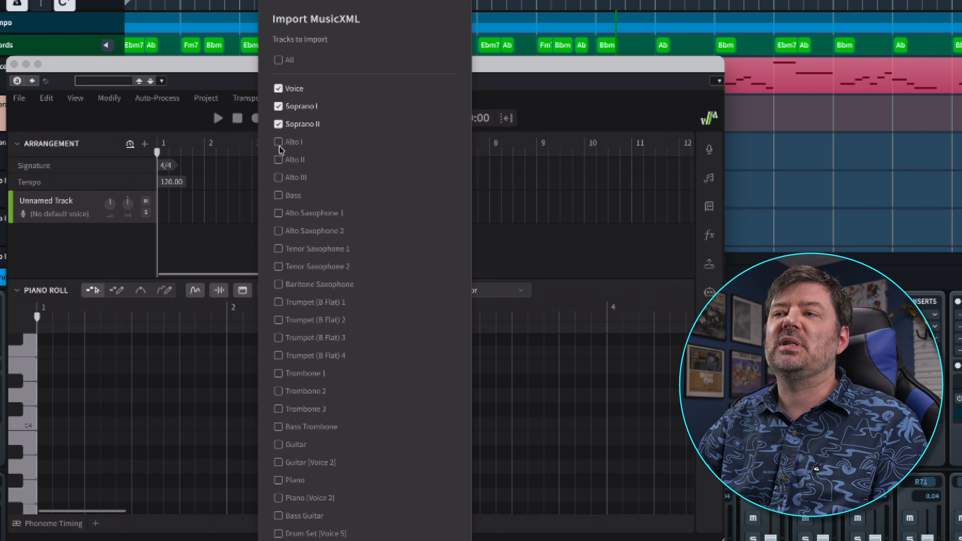
{"action": "left_click", "coordinate": [278, 179]}
{"action": "left_click", "coordinate": [279, 195]}
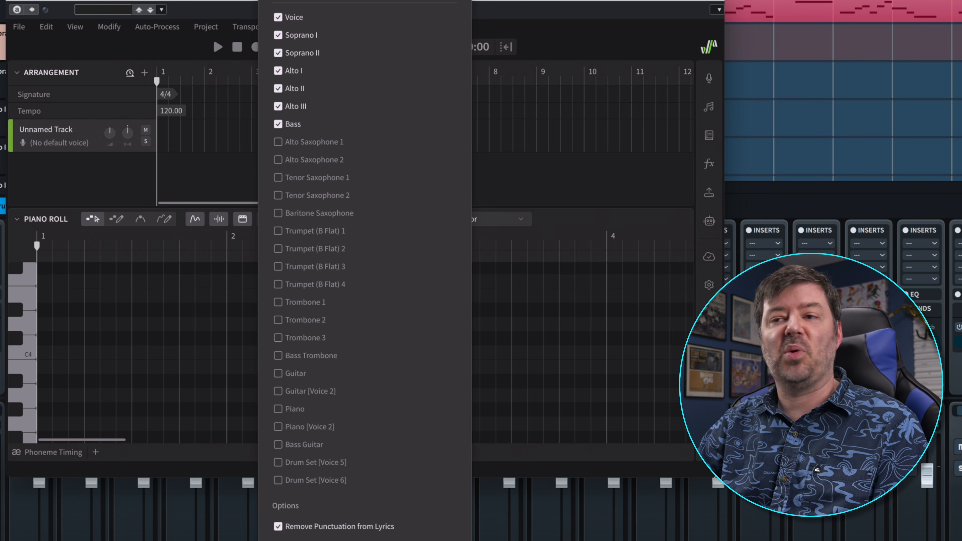
{"action": "key", "text": "Return"}
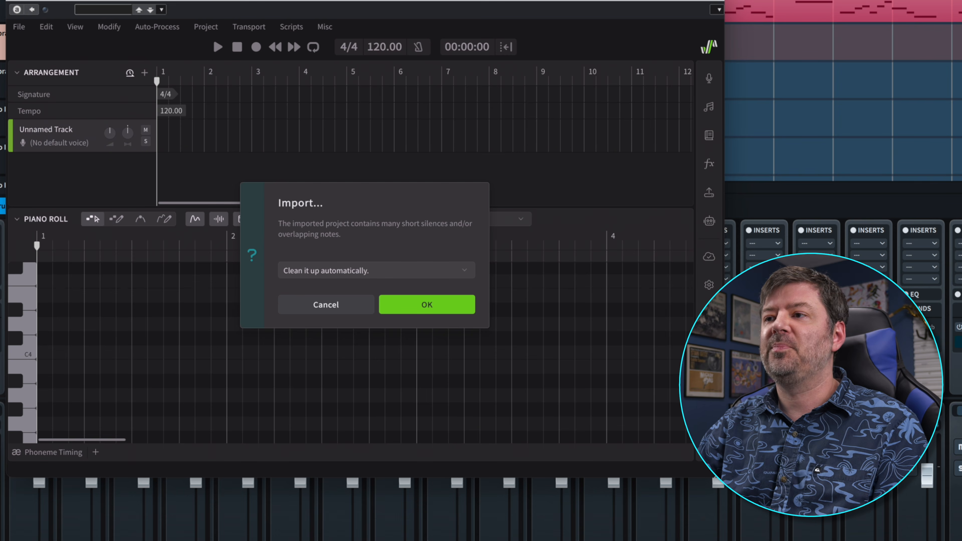
{"action": "left_click", "coordinate": [419, 303]}
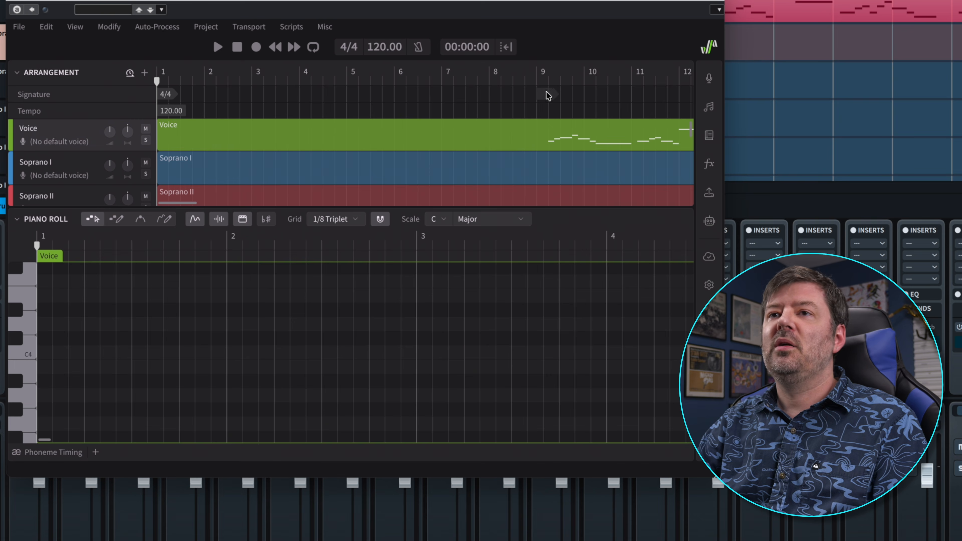
Step: Assign the Liam voice to the Voice track and Natalie 2 to the Soprano I and Soprano II tracks
{"action": "left_click", "coordinate": [76, 146]}
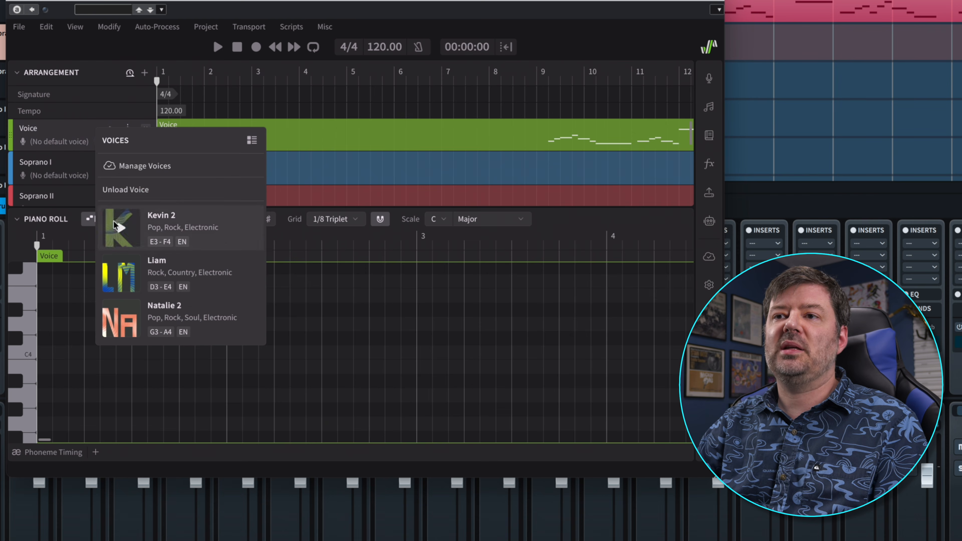
{"action": "left_click", "coordinate": [170, 271]}
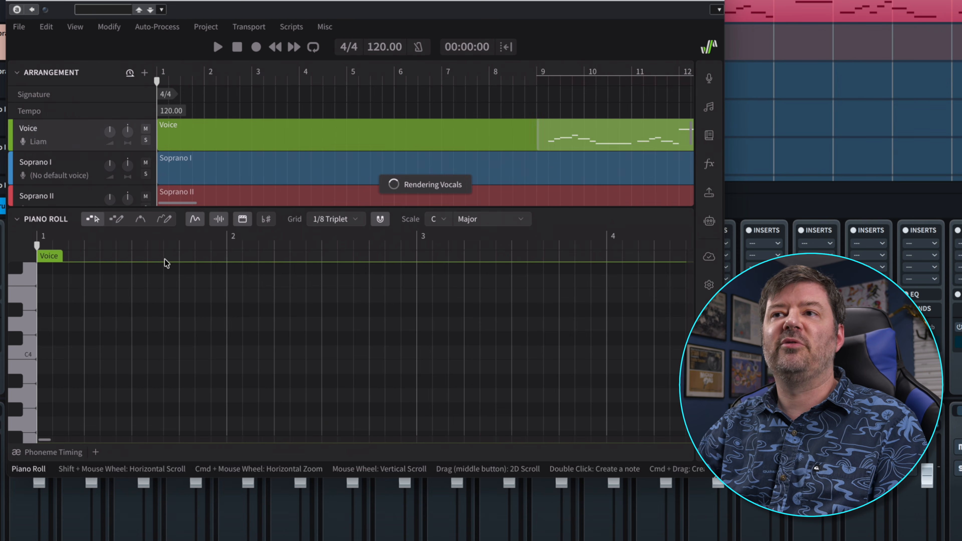
{"action": "left_click", "coordinate": [83, 170]}
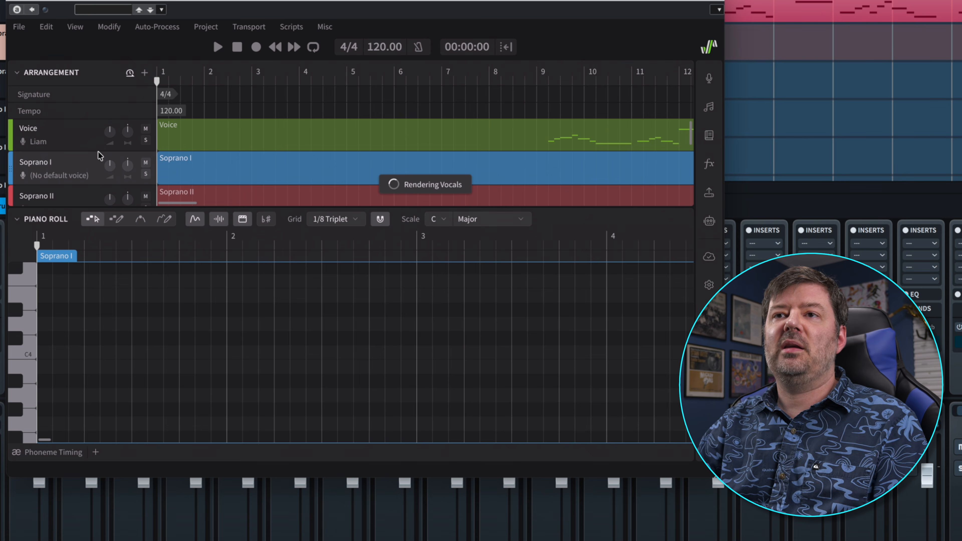
{"action": "left_click", "coordinate": [65, 176]}
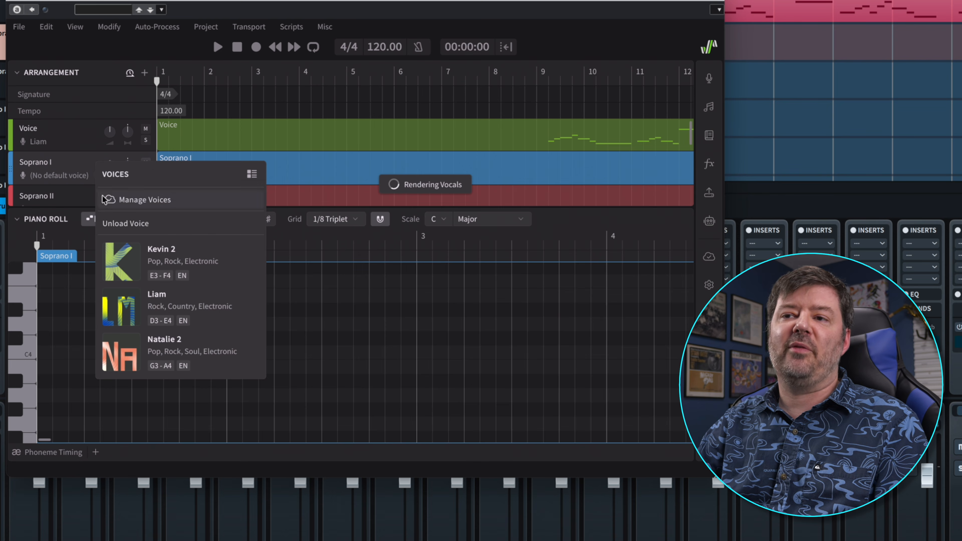
{"action": "left_click", "coordinate": [187, 343]}
{"action": "scroll", "coordinate": [62, 166], "scroll_direction": "down", "scroll_amount": 1}
{"action": "left_click", "coordinate": [59, 181]}
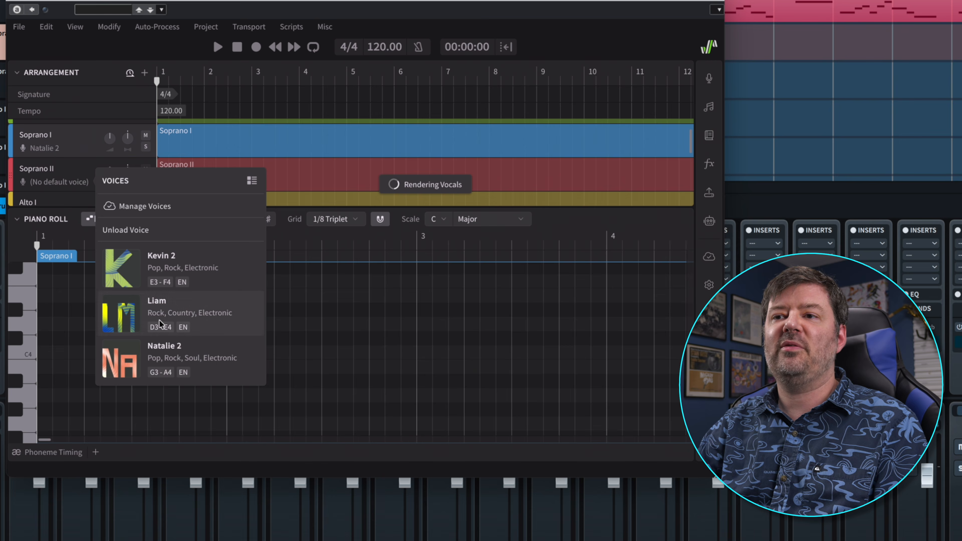
{"action": "left_click", "coordinate": [172, 360]}
Step: Assign the Natalie 2 voice to the Alto I, Alto II and Alto III tracks
{"action": "scroll", "coordinate": [72, 167], "scroll_direction": "down", "scroll_amount": 1}
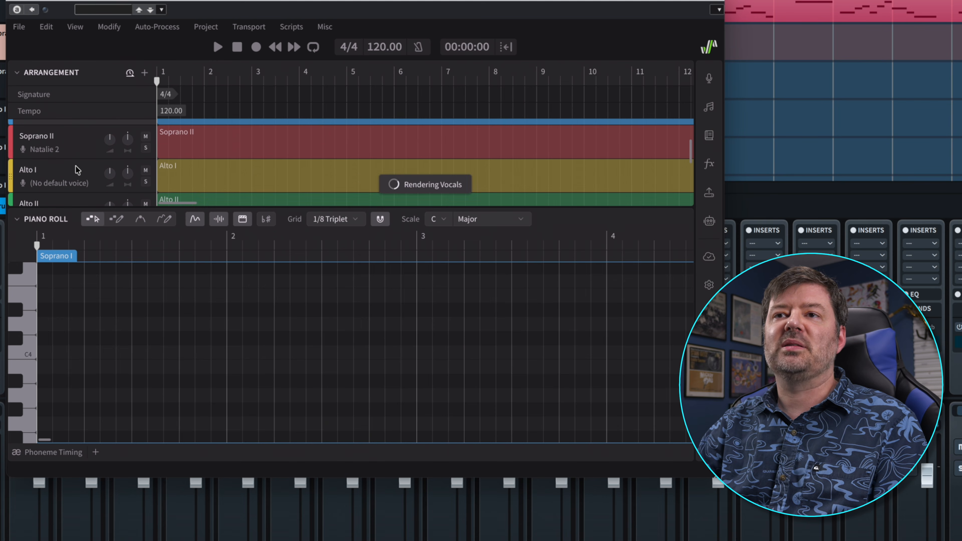
{"action": "left_click", "coordinate": [66, 188]}
{"action": "left_click", "coordinate": [168, 353]}
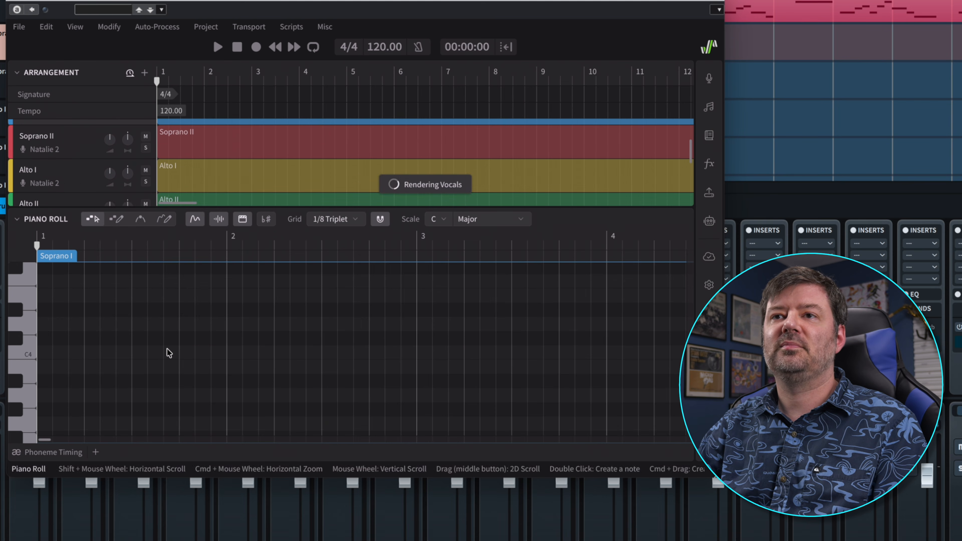
{"action": "scroll", "coordinate": [57, 169], "scroll_direction": "down", "scroll_amount": 1}
{"action": "left_click", "coordinate": [66, 191]}
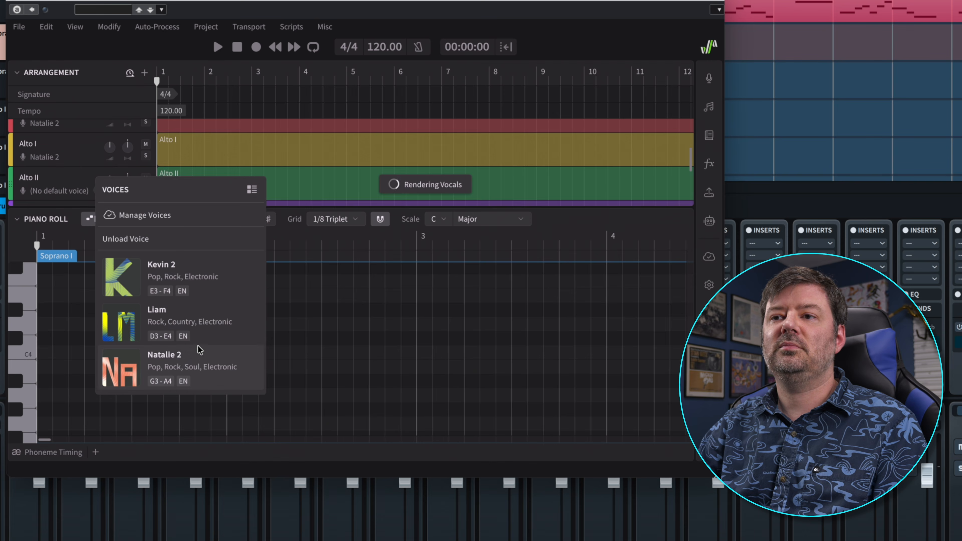
{"action": "left_click", "coordinate": [195, 358]}
{"action": "scroll", "coordinate": [82, 176], "scroll_direction": "down", "scroll_amount": 2}
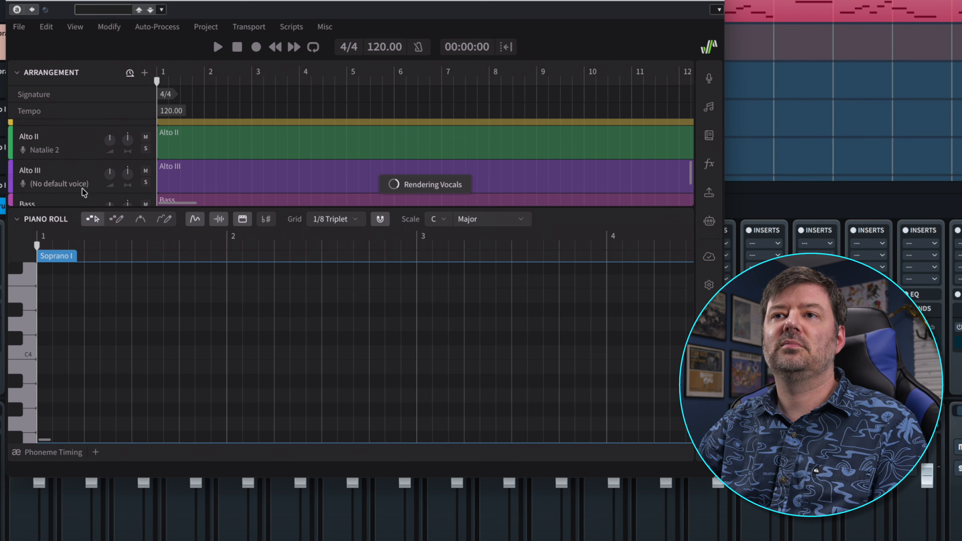
{"action": "left_click", "coordinate": [70, 177]}
{"action": "left_click", "coordinate": [171, 343]}
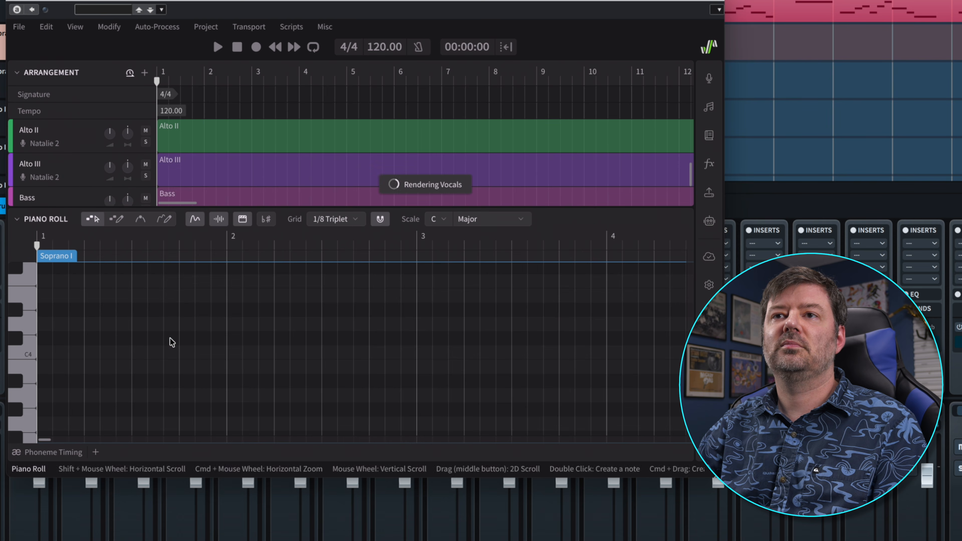
Step: Assign the Kevin 2 voice to the Bass track
{"action": "scroll", "coordinate": [89, 180], "scroll_direction": "down", "scroll_amount": 1}
{"action": "left_click", "coordinate": [79, 181]}
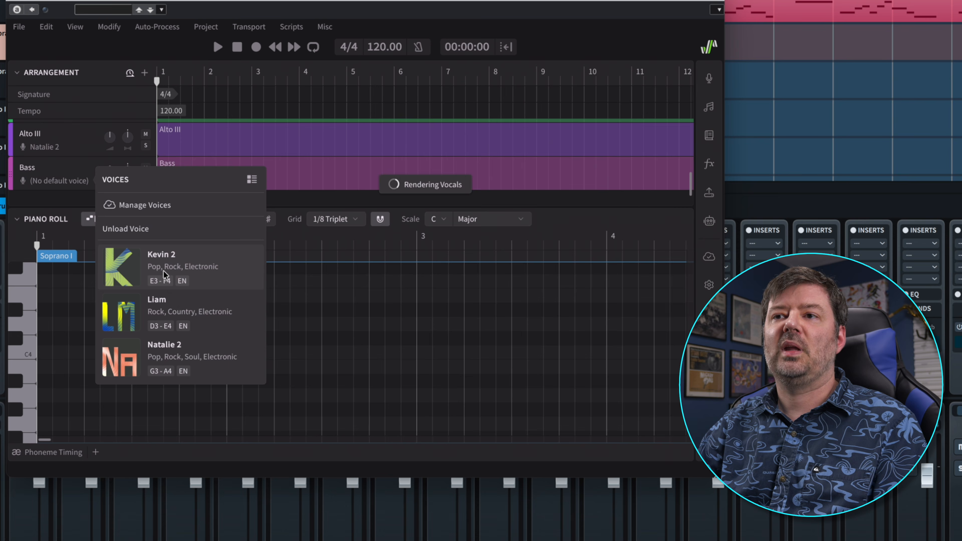
{"action": "left_click", "coordinate": [180, 262]}
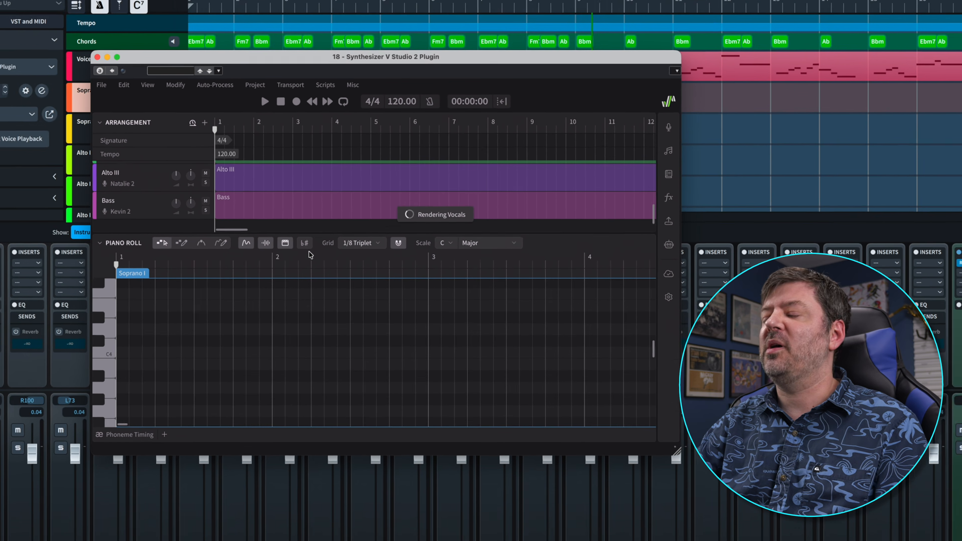